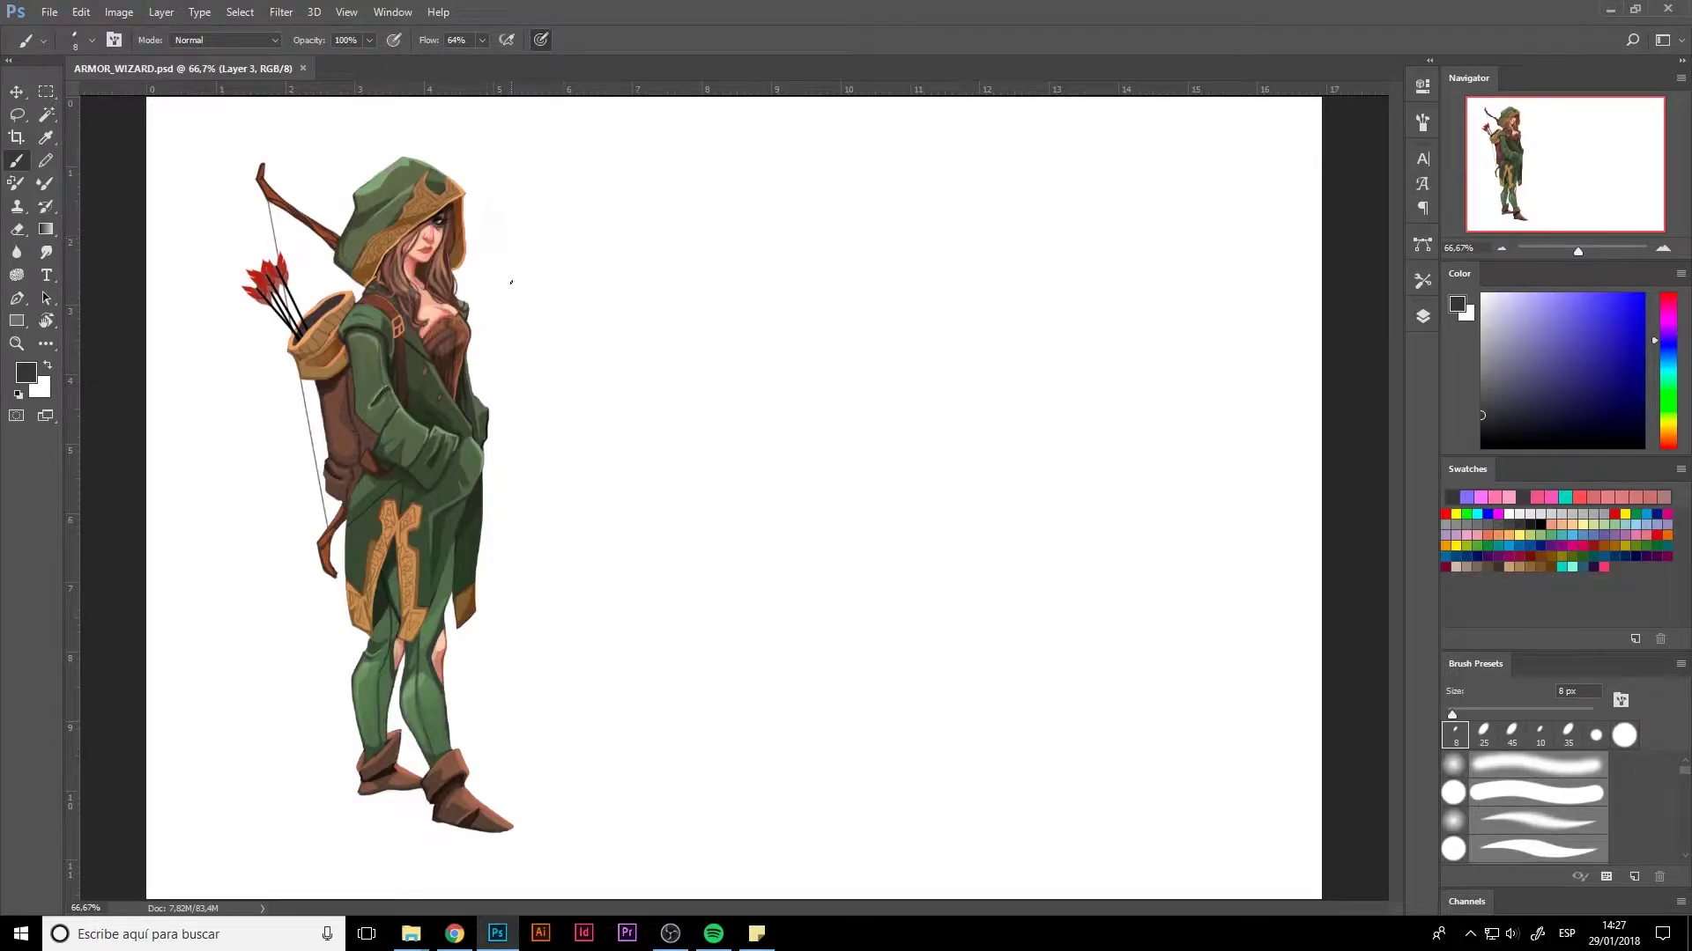
- Paint a teal line of action over the hooded archer, from the hood down to the rear foot, with a 15 px brush
{"action": "left_click_drag", "start_coordinate": [511, 282], "coordinate": [459, 302]}
{"action": "left_click", "coordinate": [1591, 326]}
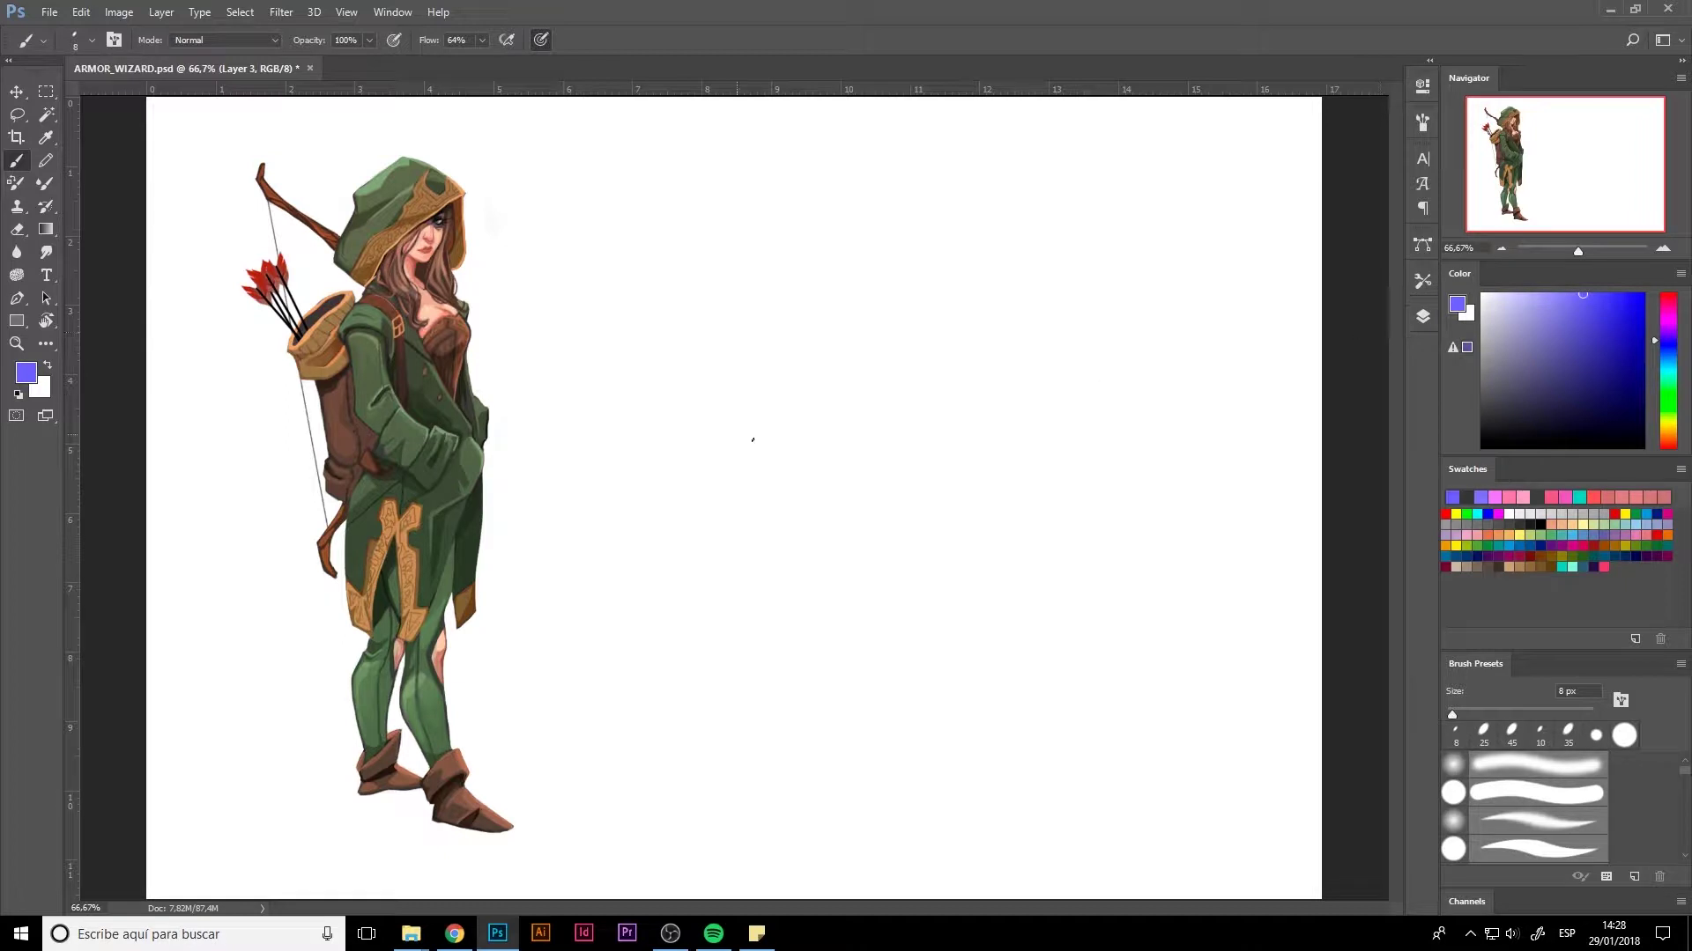
{"action": "left_click", "coordinate": [1561, 566]}
{"action": "mouse_move", "coordinate": [394, 173]}
{"action": "left_mouse_down"}
{"action": "mouse_move", "coordinate": [388, 573]}
{"action": "mouse_move", "coordinate": [361, 767]}
{"action": "left_mouse_up"}
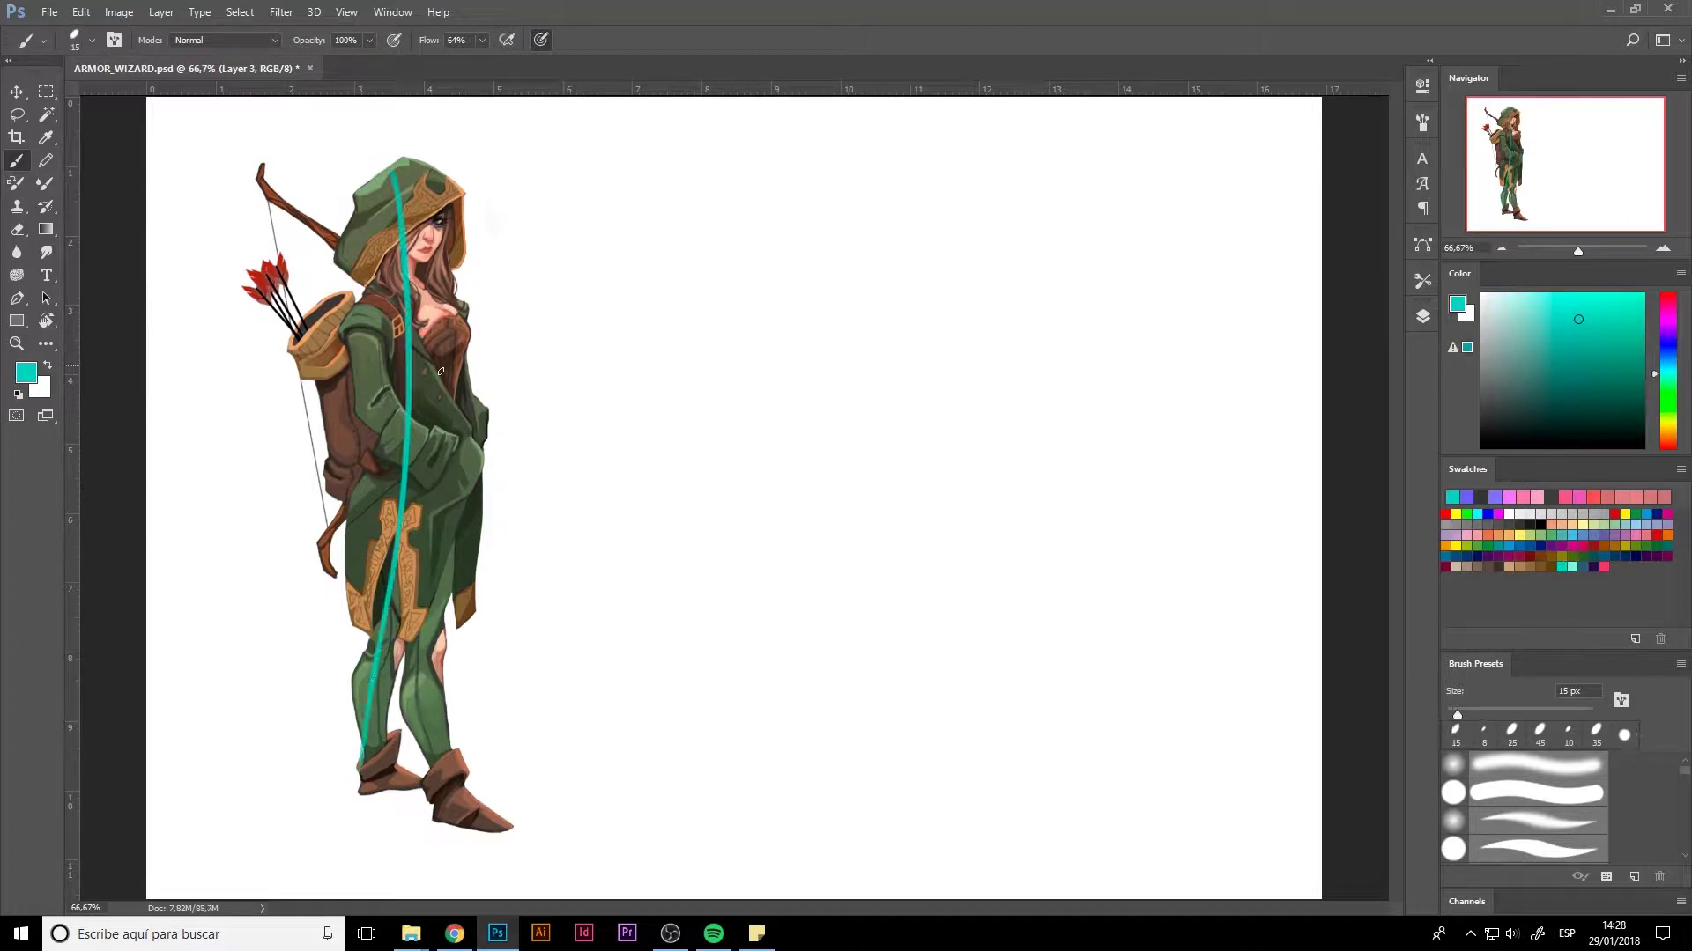
- Set the brush to dark grey at 9 px and try a first head stroke on the blank canvas beside the archer
{"action": "key", "text": "l"}
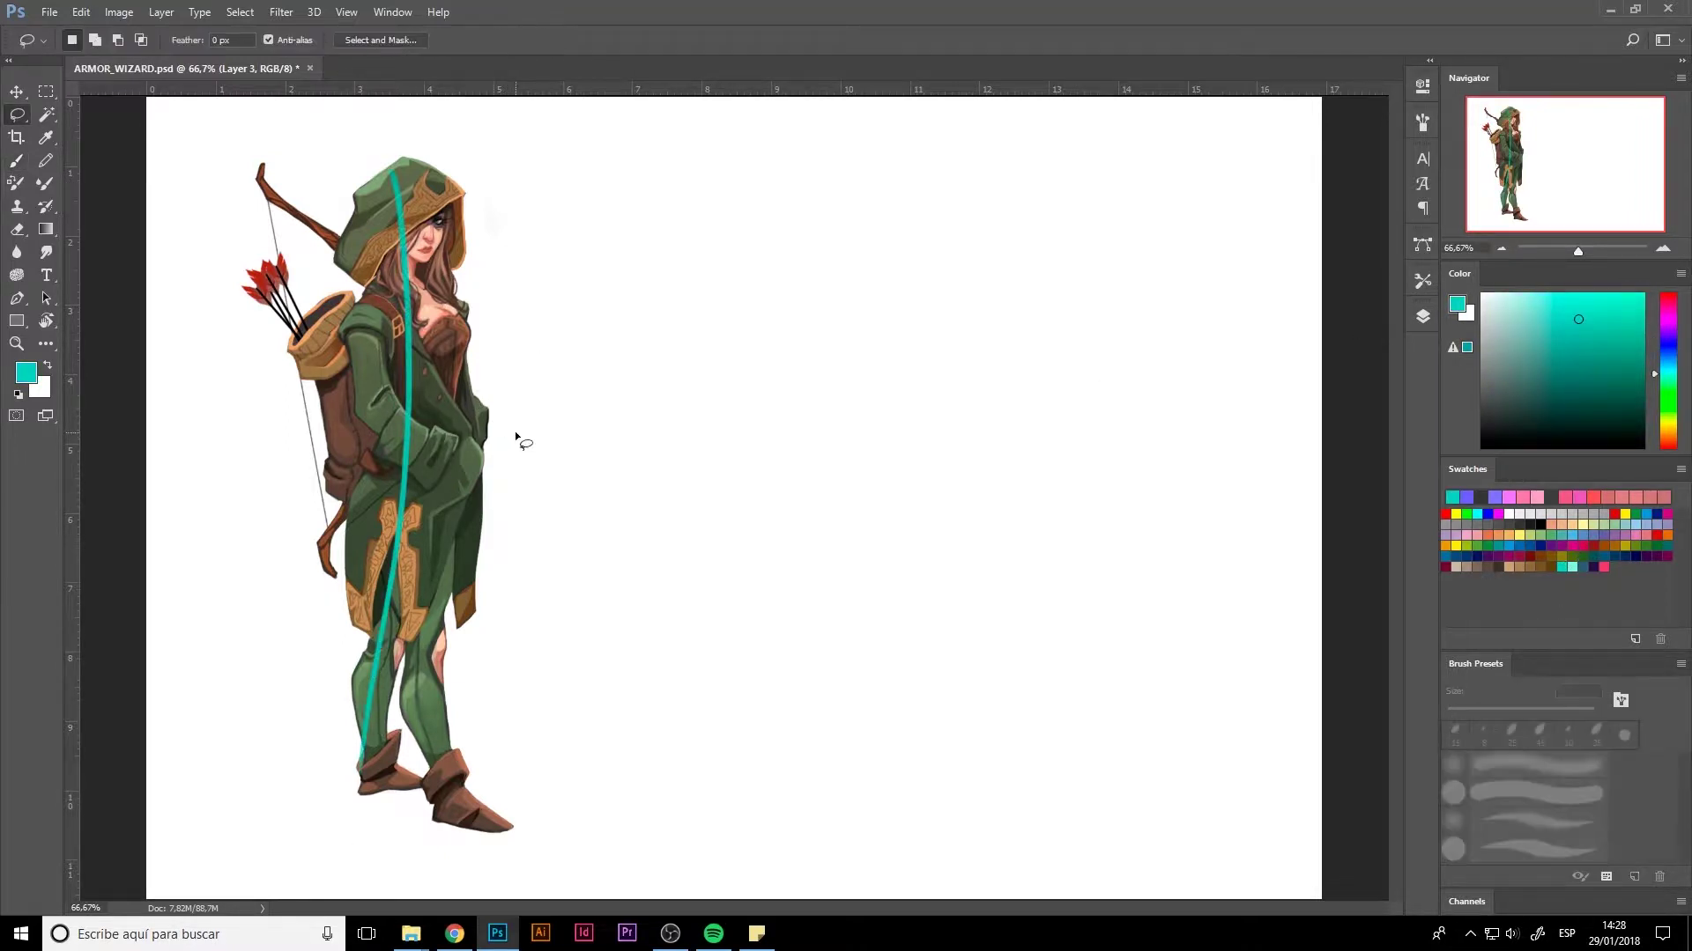
{"action": "key", "text": "b"}
{"action": "left_click", "coordinate": [1480, 496]}
{"action": "key", "text": "bracketleft"}
{"action": "key", "text": "bracketleft"}
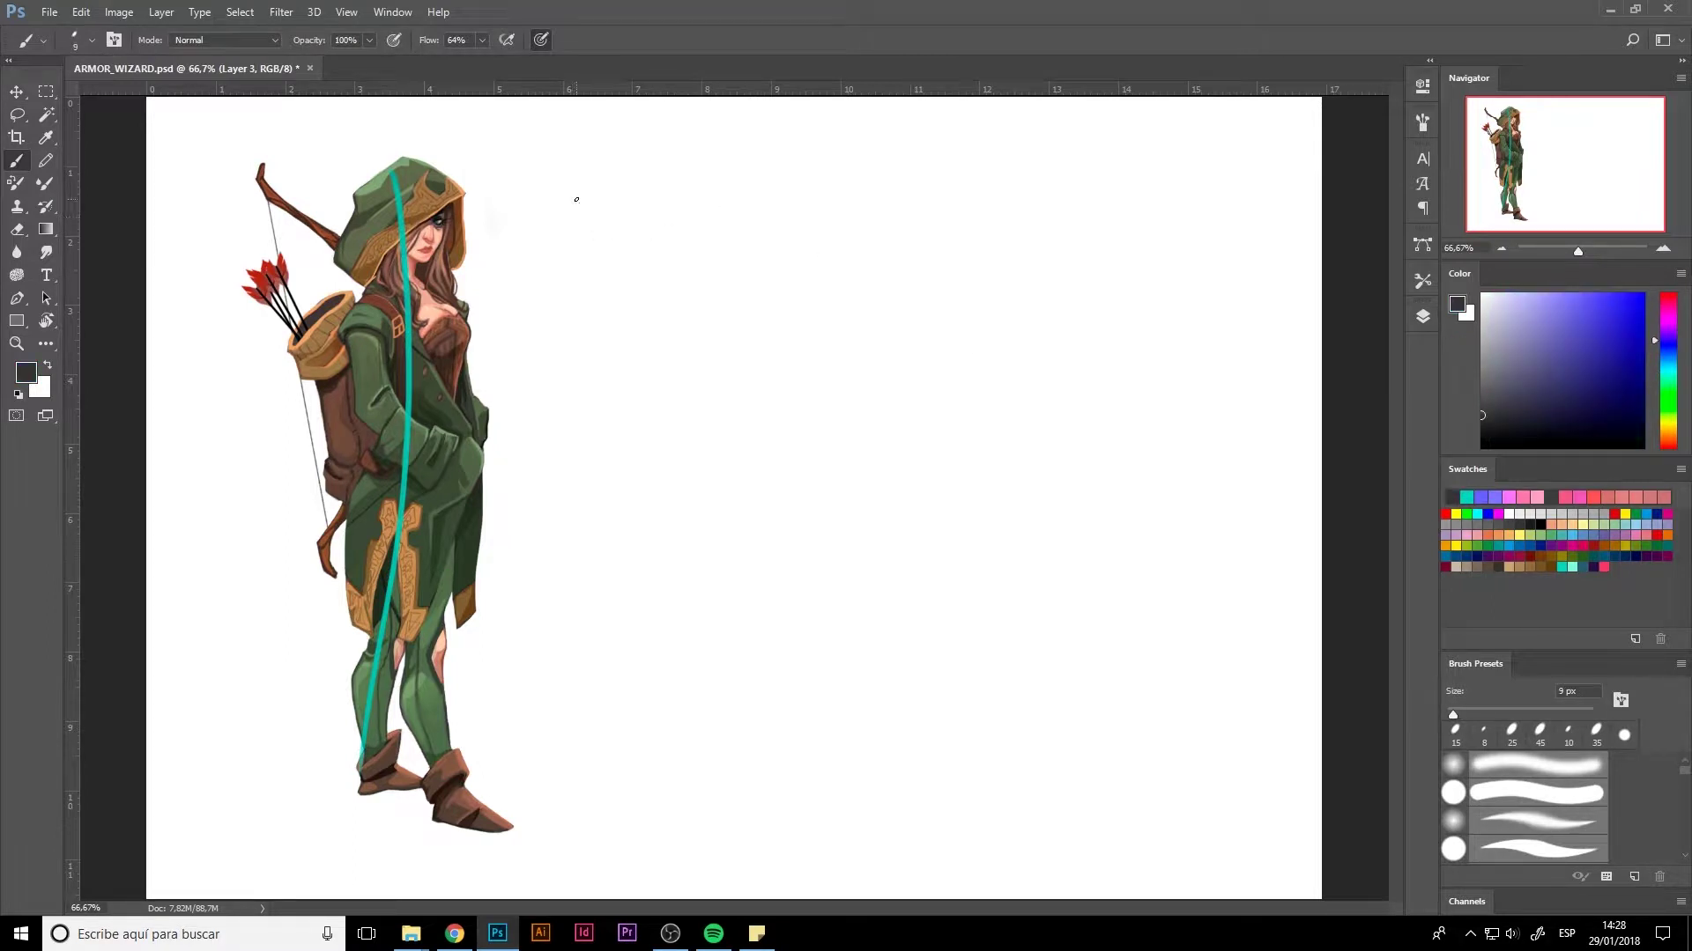
{"action": "mouse_move", "coordinate": [609, 177]}
{"action": "left_mouse_down"}
{"action": "mouse_move", "coordinate": [593, 185]}
{"action": "mouse_move", "coordinate": [596, 252]}
{"action": "mouse_move", "coordinate": [639, 252]}
{"action": "mouse_move", "coordinate": [621, 174]}
{"action": "mouse_move", "coordinate": [654, 233]}
{"action": "mouse_move", "coordinate": [635, 250]}
{"action": "mouse_move", "coordinate": [634, 186]}
{"action": "left_mouse_up"}
{"action": "key", "text": "e"}
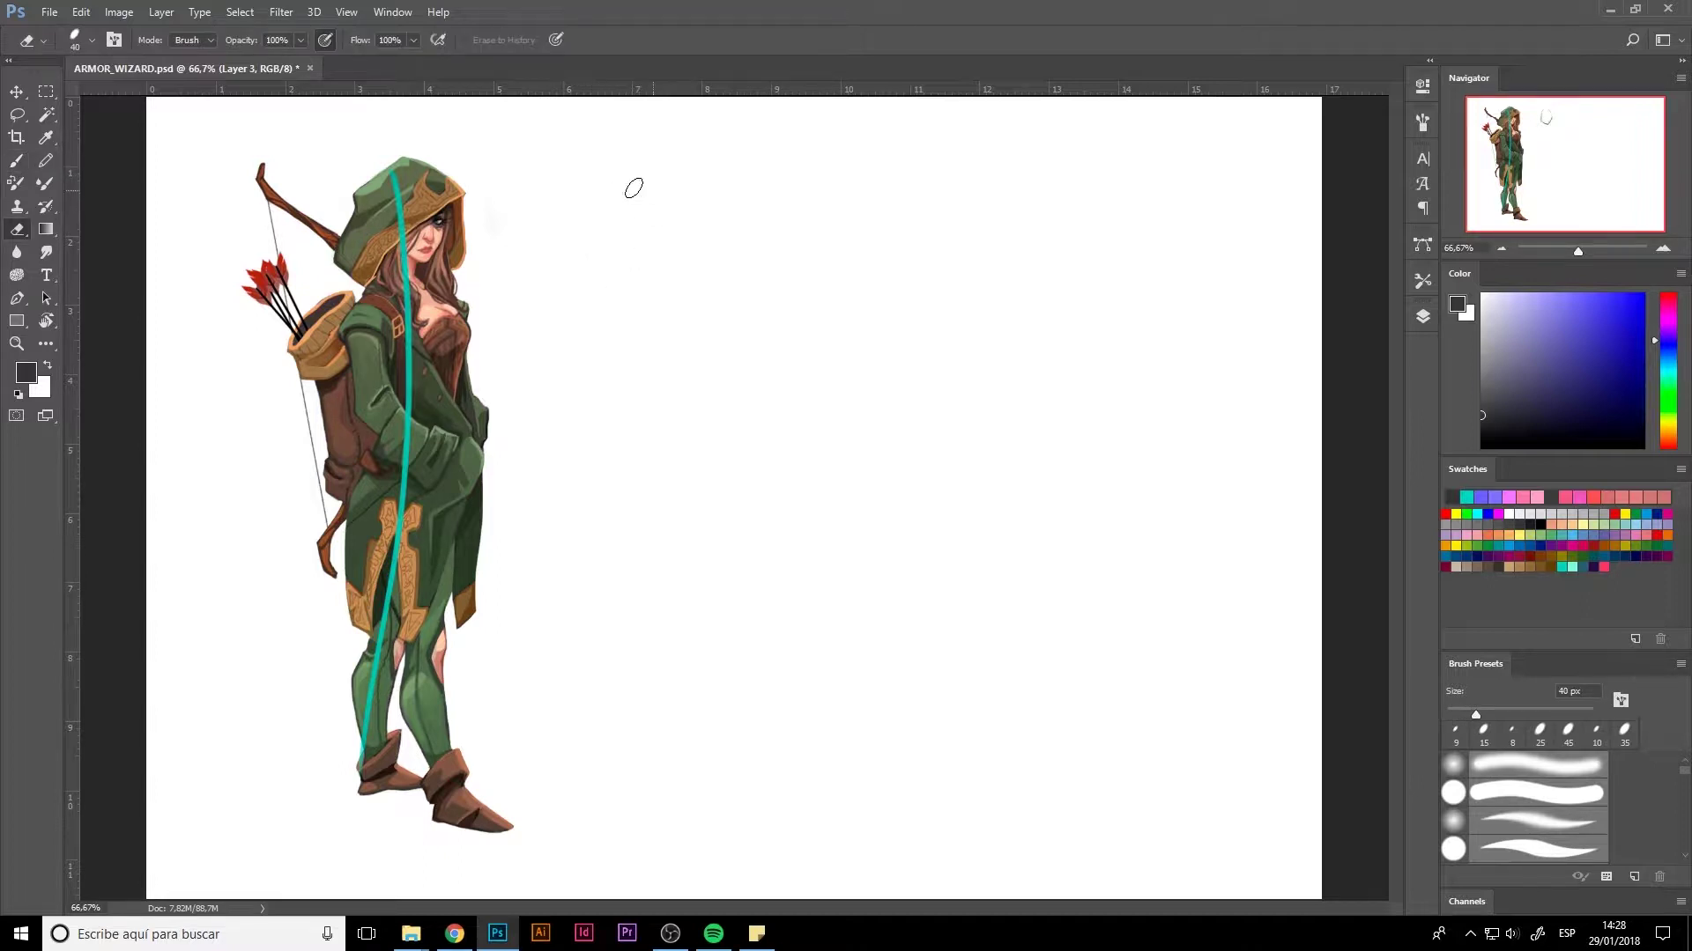
- Lasso the teal line of action and transform it about 3.70 cm horizontally onto the blank canvas beside the archer
{"action": "key", "text": "l"}
{"action": "mouse_move", "coordinate": [581, 337]}
{"action": "left_mouse_down"}
{"action": "mouse_move", "coordinate": [476, 740]}
{"action": "mouse_move", "coordinate": [308, 407]}
{"action": "left_mouse_up"}
{"action": "key", "text": "ctrl+t"}
{"action": "left_click_drag", "start_coordinate": [419, 366], "coordinate": [680, 365]}
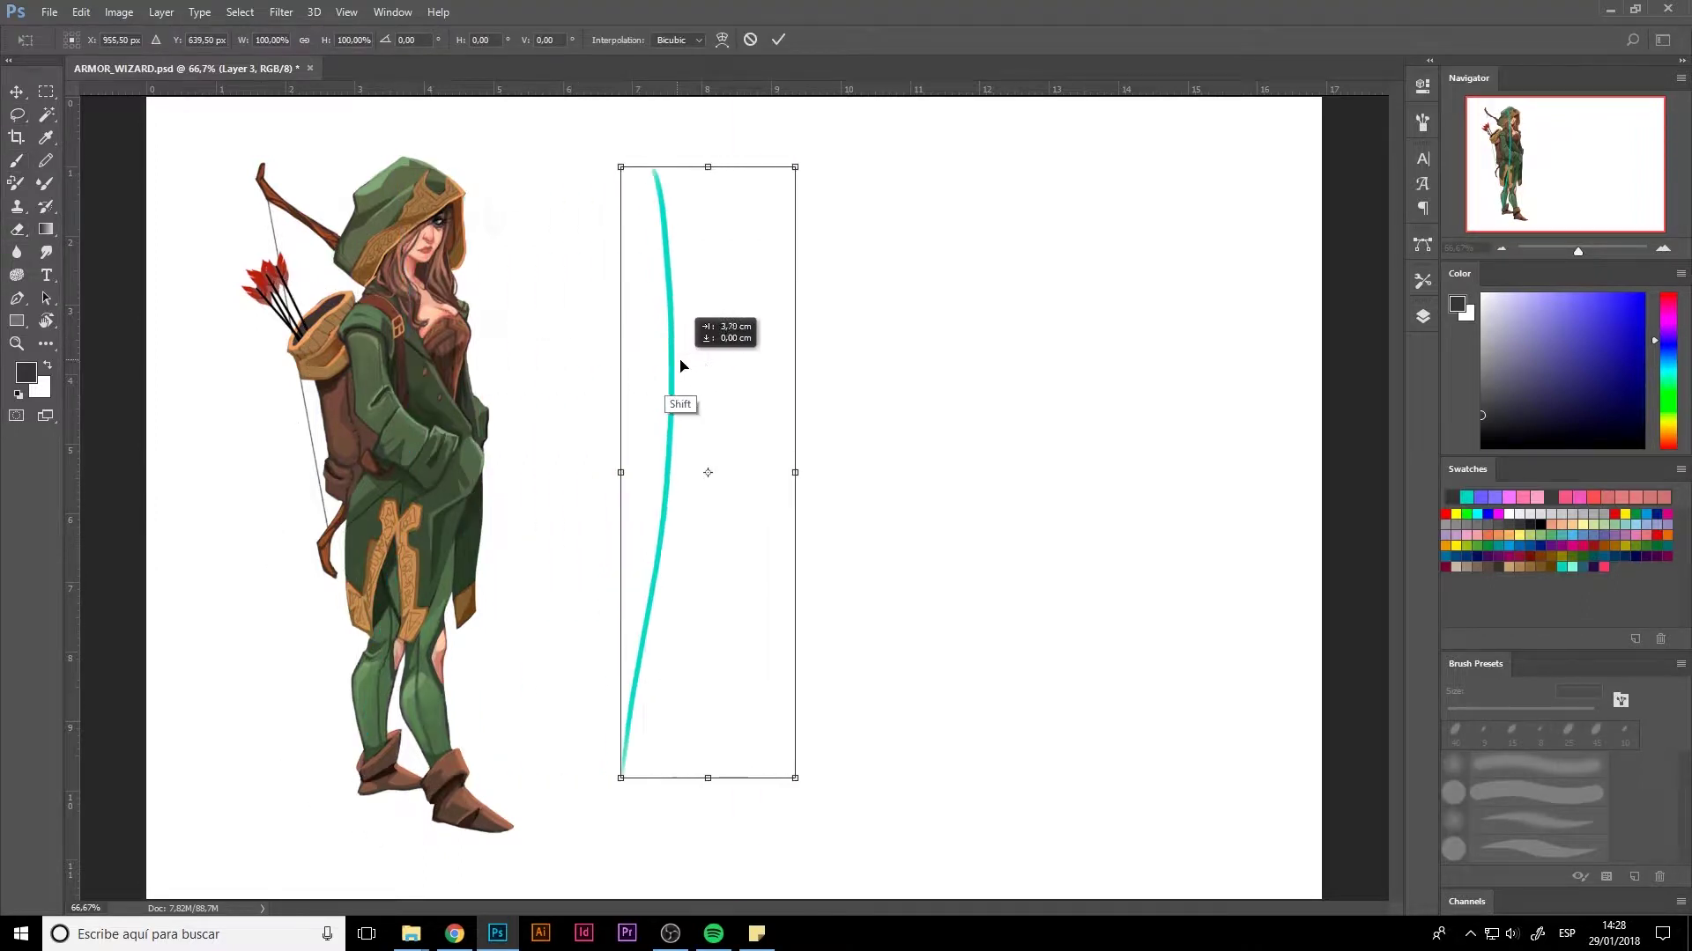
{"action": "key", "text": "Return"}
- Sketch the oval head, neck, sloping shoulders and upper torso around the teal line of action
{"action": "key", "text": "b"}
{"action": "mouse_move", "coordinate": [656, 171]}
{"action": "left_mouse_down"}
{"action": "mouse_move", "coordinate": [631, 231]}
{"action": "mouse_move", "coordinate": [662, 261]}
{"action": "mouse_move", "coordinate": [691, 217]}
{"action": "mouse_move", "coordinate": [658, 179]}
{"action": "mouse_move", "coordinate": [685, 226]}
{"action": "mouse_move", "coordinate": [634, 245]}
{"action": "mouse_move", "coordinate": [668, 274]}
{"action": "mouse_move", "coordinate": [640, 282]}
{"action": "mouse_move", "coordinate": [606, 323]}
{"action": "left_mouse_up"}
{"action": "left_click_drag", "start_coordinate": [608, 326], "coordinate": [656, 368]}
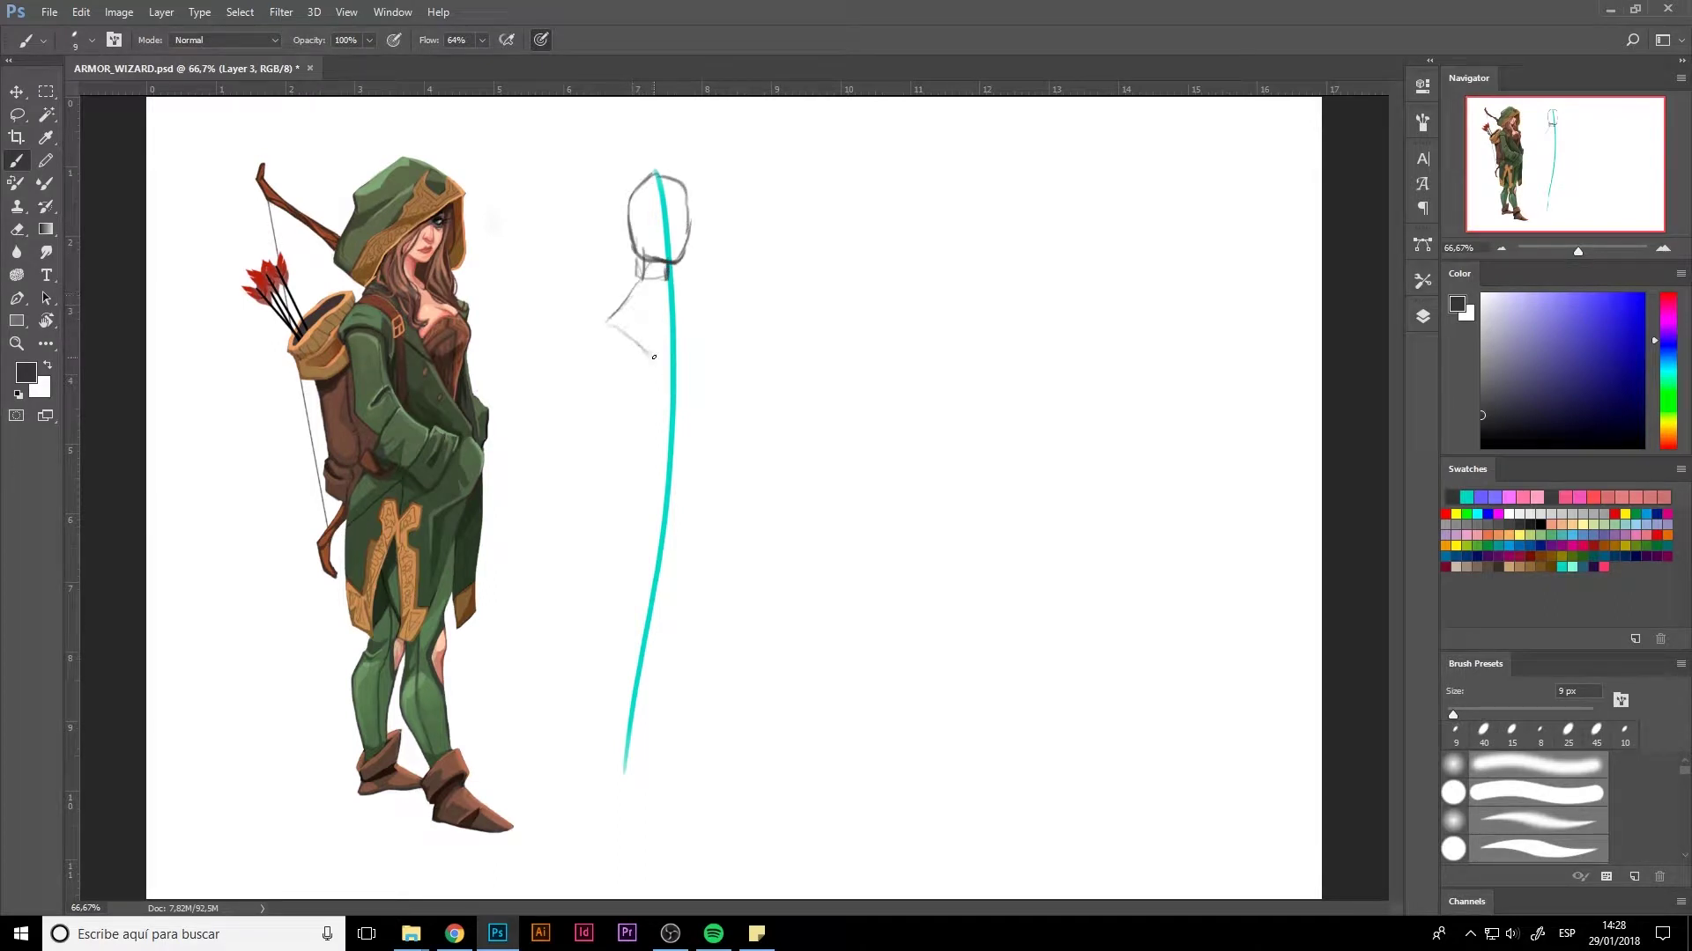
{"action": "left_click_drag", "start_coordinate": [665, 269], "coordinate": [692, 302]}
{"action": "left_click_drag", "start_coordinate": [705, 370], "coordinate": [690, 401]}
{"action": "left_click_drag", "start_coordinate": [669, 280], "coordinate": [725, 326]}
{"action": "mouse_move", "coordinate": [725, 328]}
{"action": "left_mouse_down"}
{"action": "mouse_move", "coordinate": [708, 395]}
{"action": "mouse_move", "coordinate": [714, 381]}
{"action": "left_mouse_up"}
- Sketch the torso's lower edge and the near arm with a shoulder circle, a hanging upper arm and a forearm bent across the waist
{"action": "mouse_move", "coordinate": [633, 304]}
{"action": "left_mouse_down"}
{"action": "mouse_move", "coordinate": [617, 333]}
{"action": "mouse_move", "coordinate": [634, 304]}
{"action": "left_mouse_up"}
{"action": "left_click_drag", "start_coordinate": [665, 271], "coordinate": [689, 300]}
{"action": "mouse_move", "coordinate": [643, 351]}
{"action": "left_mouse_down"}
{"action": "mouse_move", "coordinate": [641, 406]}
{"action": "mouse_move", "coordinate": [687, 435]}
{"action": "left_mouse_up"}
{"action": "mouse_move", "coordinate": [705, 390]}
{"action": "left_mouse_down"}
{"action": "mouse_move", "coordinate": [695, 420]}
{"action": "mouse_move", "coordinate": [631, 419]}
{"action": "left_mouse_up"}
{"action": "left_click_drag", "start_coordinate": [641, 339], "coordinate": [632, 414]}
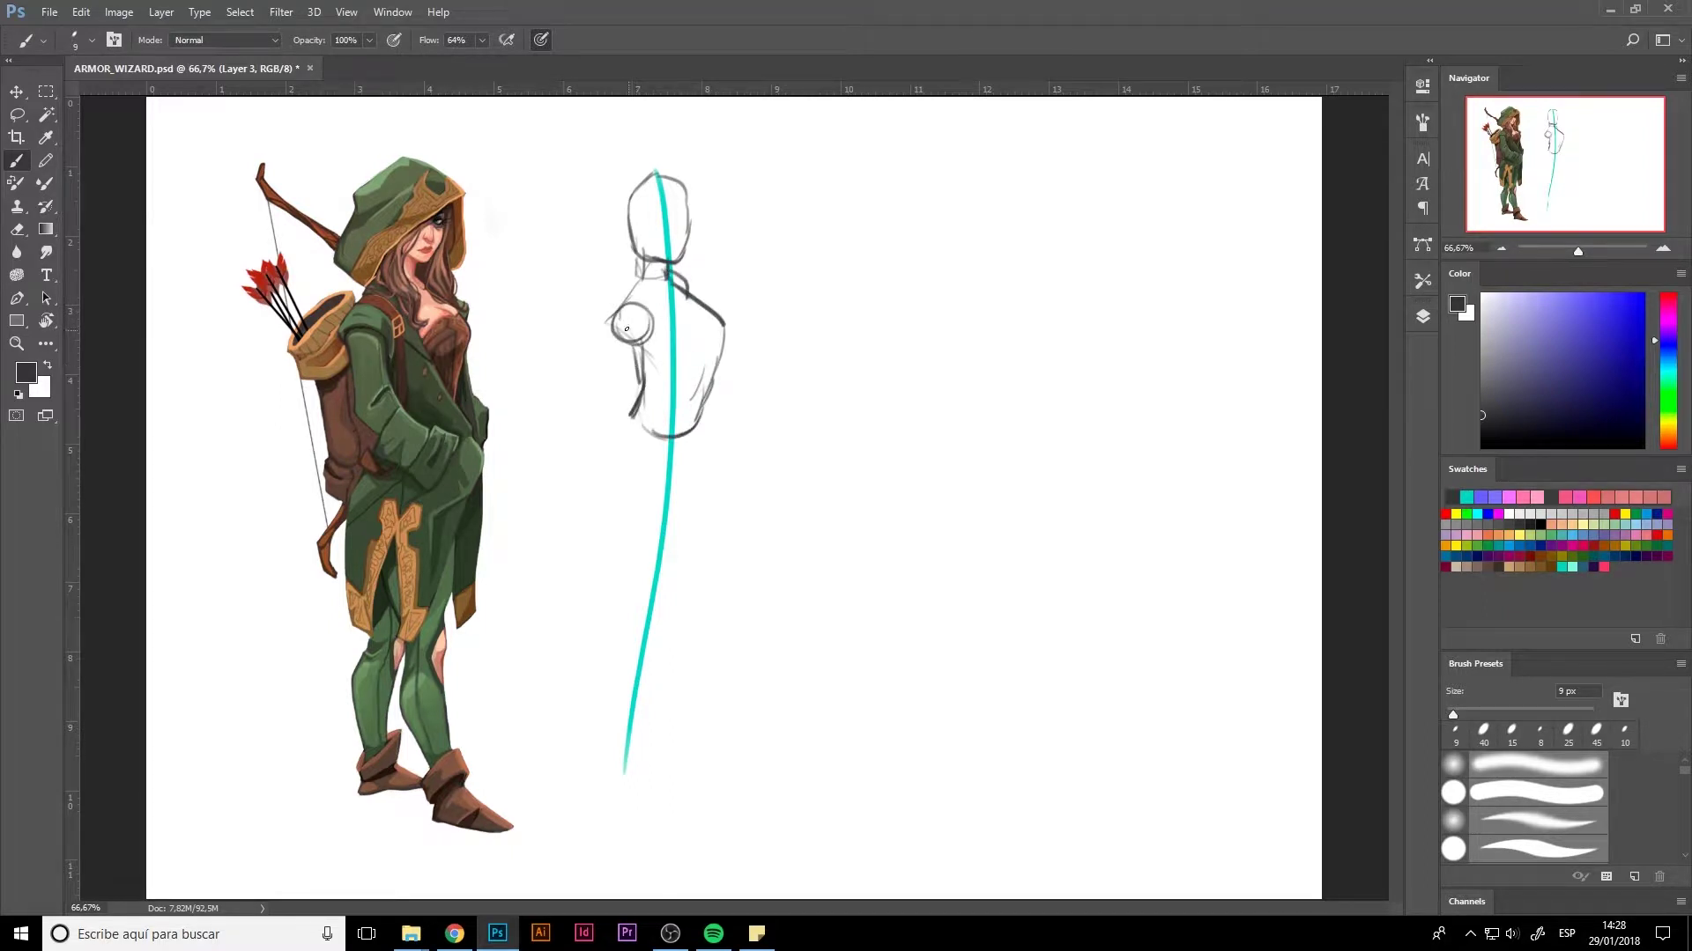
{"action": "mouse_move", "coordinate": [639, 307]}
{"action": "left_mouse_down"}
{"action": "mouse_move", "coordinate": [617, 348]}
{"action": "mouse_move", "coordinate": [621, 407]}
{"action": "left_mouse_up"}
{"action": "left_click_drag", "start_coordinate": [648, 388], "coordinate": [633, 414]}
{"action": "mouse_move", "coordinate": [654, 341]}
{"action": "left_mouse_down"}
{"action": "mouse_move", "coordinate": [649, 402]}
{"action": "mouse_move", "coordinate": [687, 421]}
{"action": "mouse_move", "coordinate": [687, 444]}
{"action": "mouse_move", "coordinate": [709, 436]}
{"action": "mouse_move", "coordinate": [685, 445]}
{"action": "mouse_move", "coordinate": [625, 413]}
{"action": "left_mouse_up"}
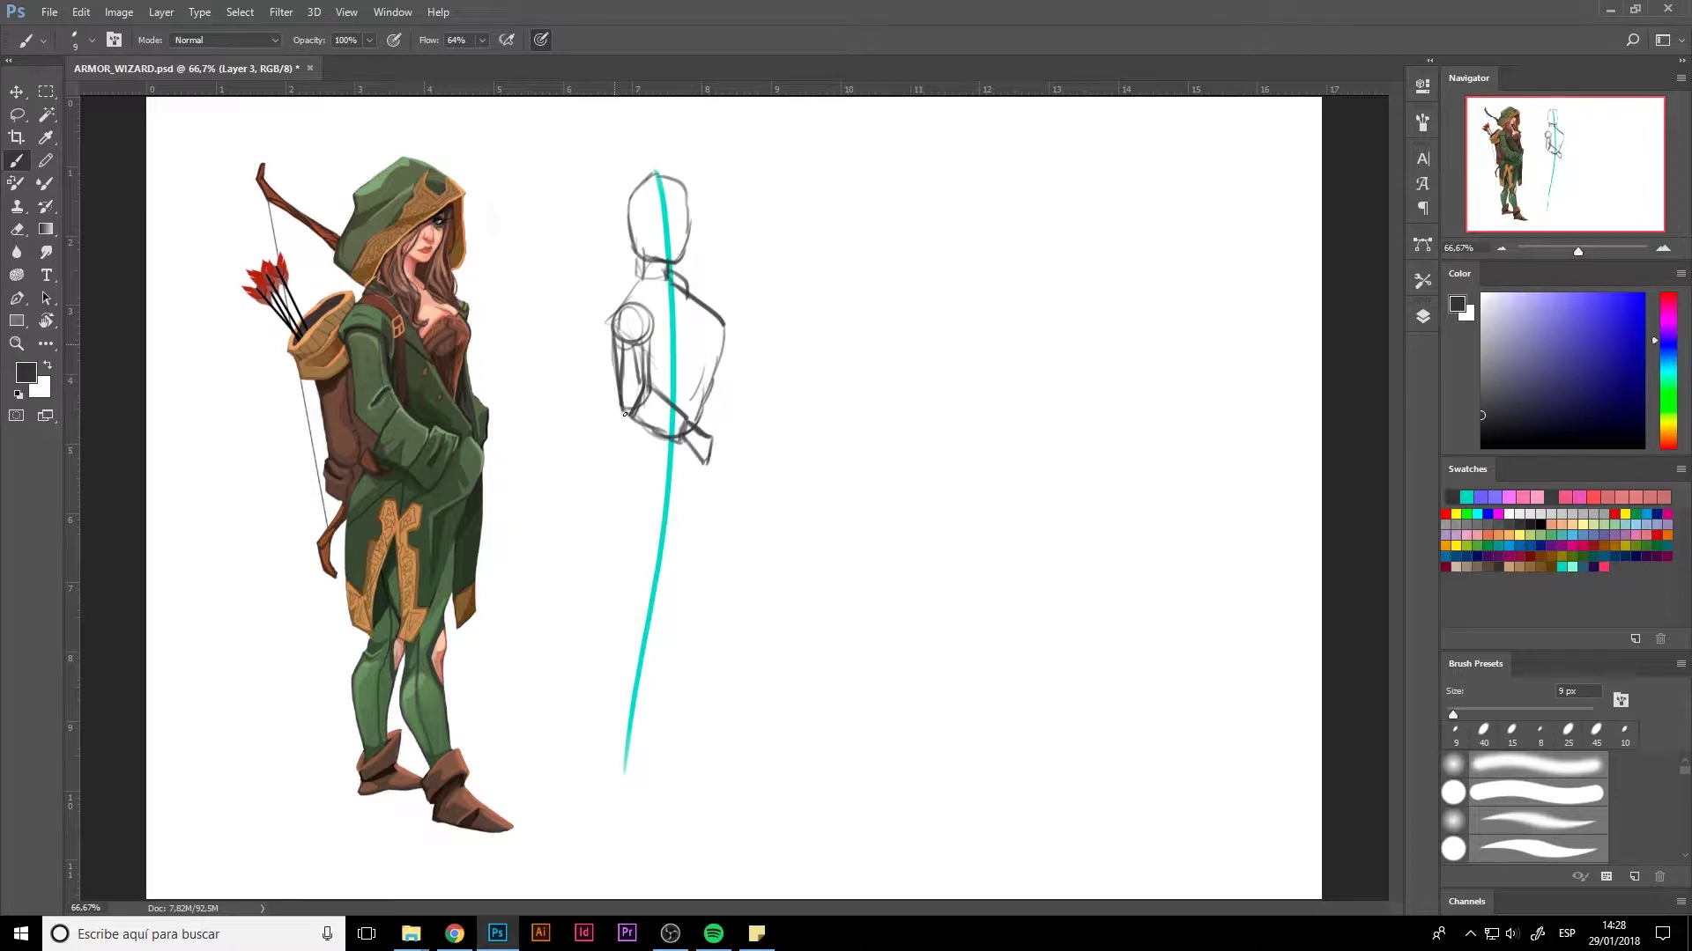
- Erase the near arm's rough construction lines, then redraw its outline and sketch both hands in front of the waist
{"action": "key", "text": "e"}
{"action": "left_click_drag", "start_coordinate": [643, 337], "coordinate": [638, 424]}
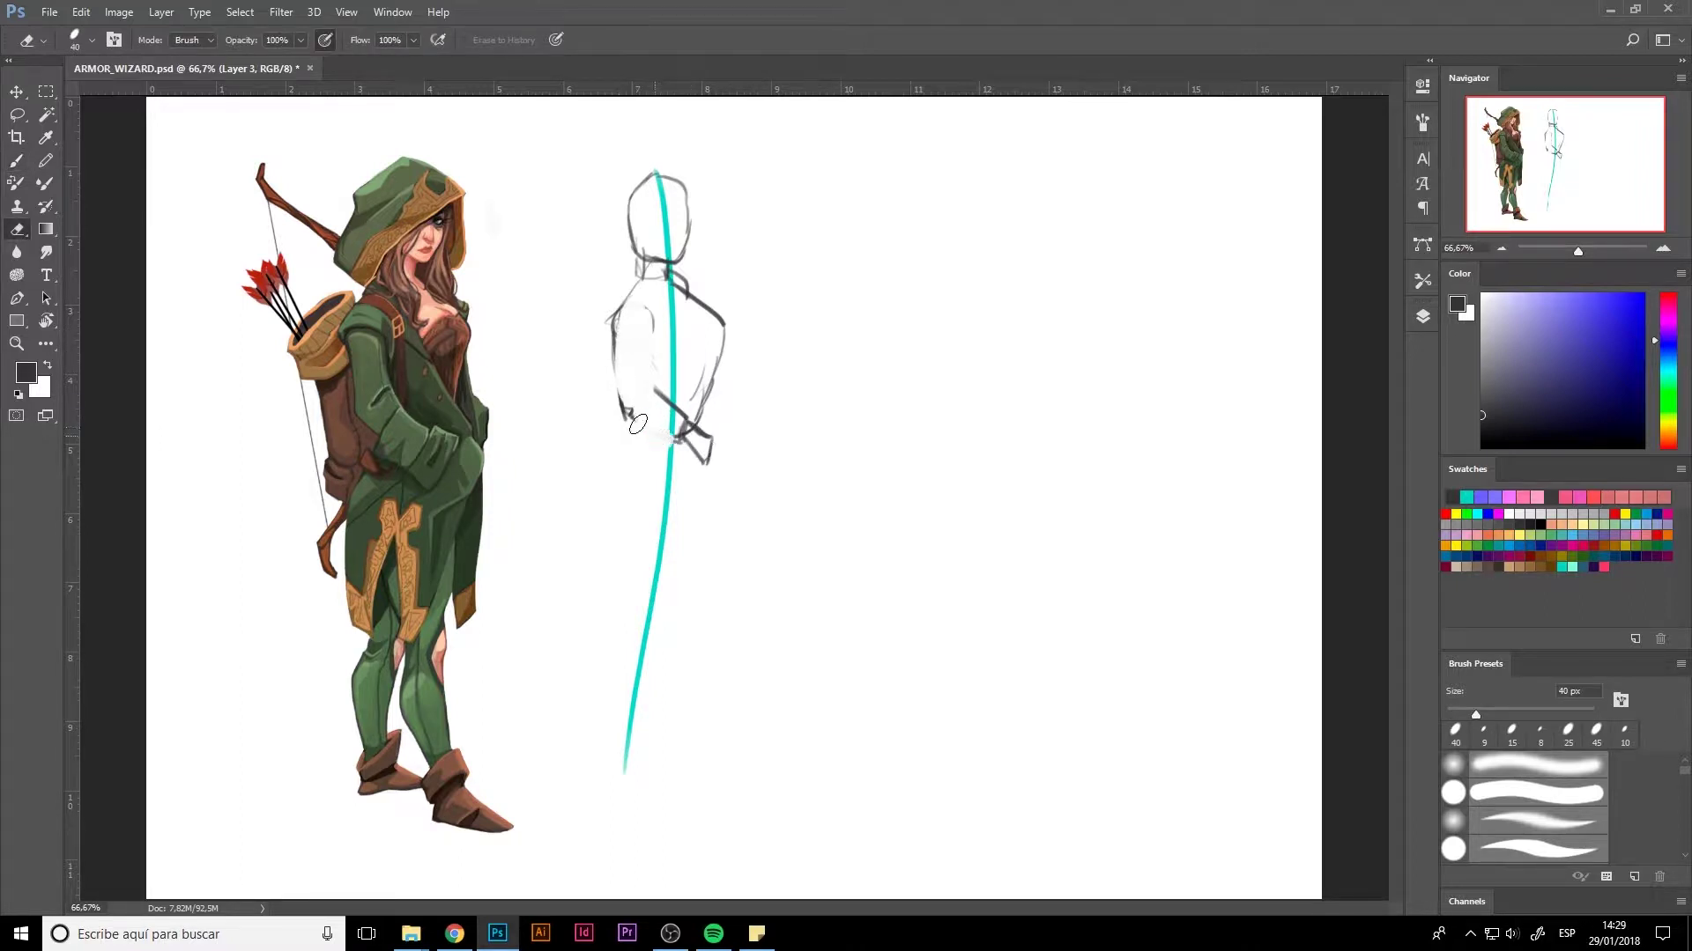
{"action": "key", "text": "b"}
{"action": "mouse_move", "coordinate": [617, 298]}
{"action": "left_mouse_down"}
{"action": "mouse_move", "coordinate": [611, 384]}
{"action": "mouse_move", "coordinate": [639, 426]}
{"action": "mouse_move", "coordinate": [693, 444]}
{"action": "left_mouse_up"}
{"action": "mouse_move", "coordinate": [641, 340]}
{"action": "left_mouse_down"}
{"action": "mouse_move", "coordinate": [674, 436]}
{"action": "mouse_move", "coordinate": [629, 430]}
{"action": "left_mouse_up"}
{"action": "key", "text": "e"}
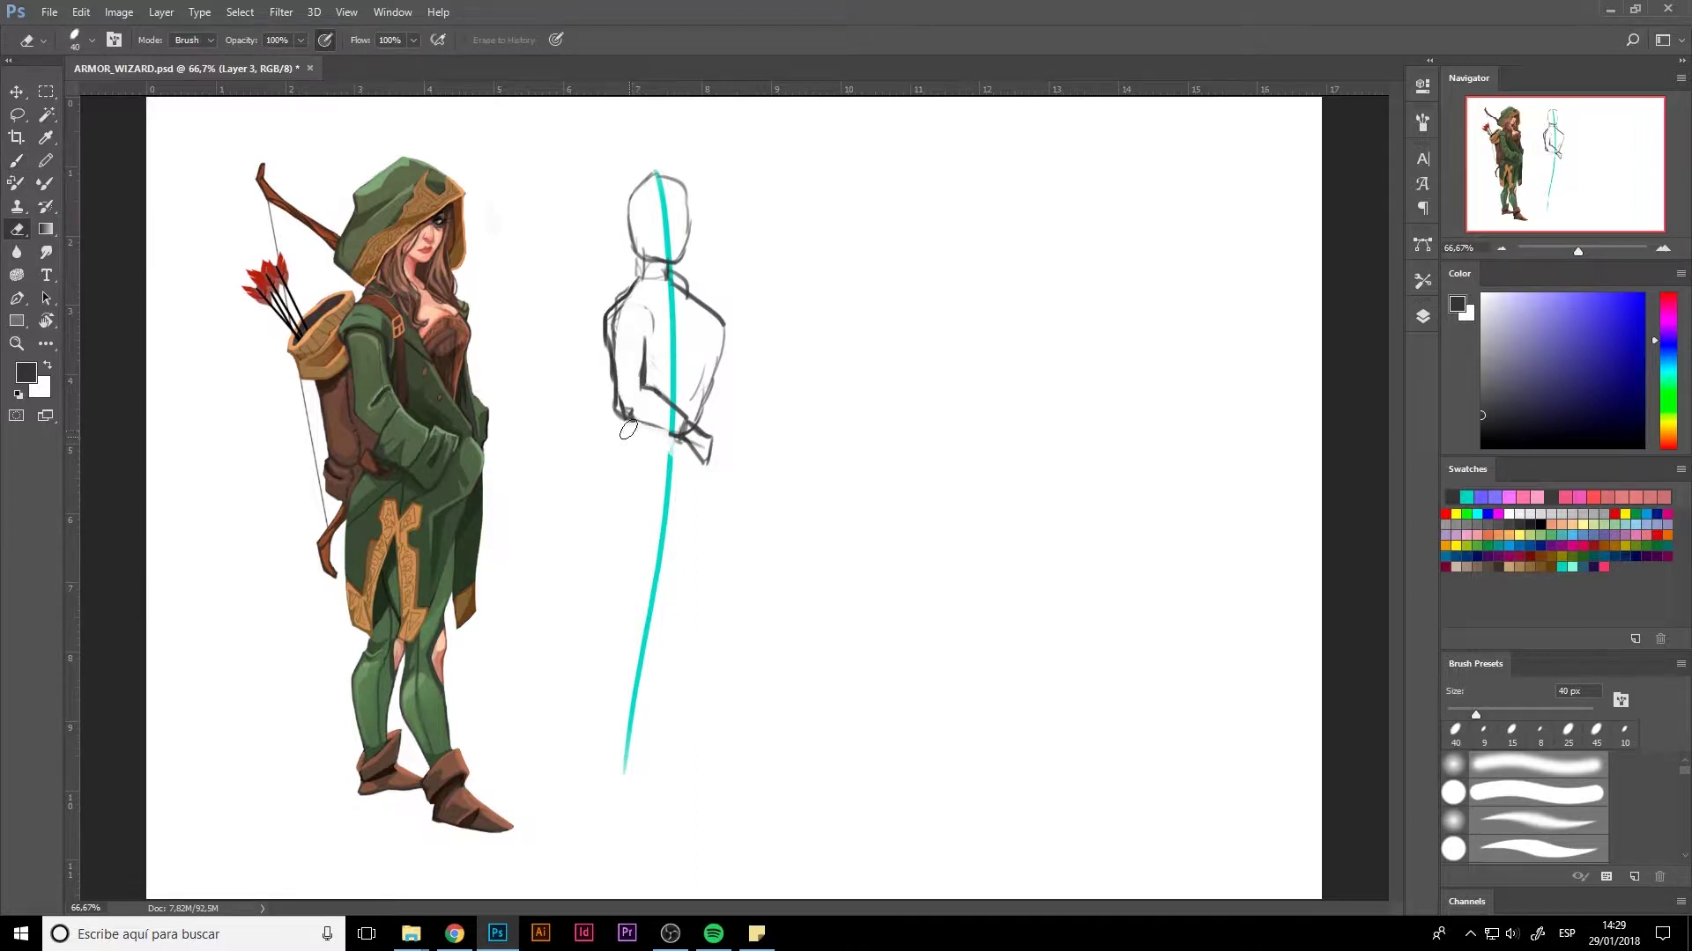
{"action": "key", "text": "b"}
{"action": "mouse_move", "coordinate": [703, 373]}
{"action": "left_mouse_down"}
{"action": "mouse_move", "coordinate": [735, 426]}
{"action": "mouse_move", "coordinate": [705, 437]}
{"action": "mouse_move", "coordinate": [707, 476]}
{"action": "left_mouse_up"}
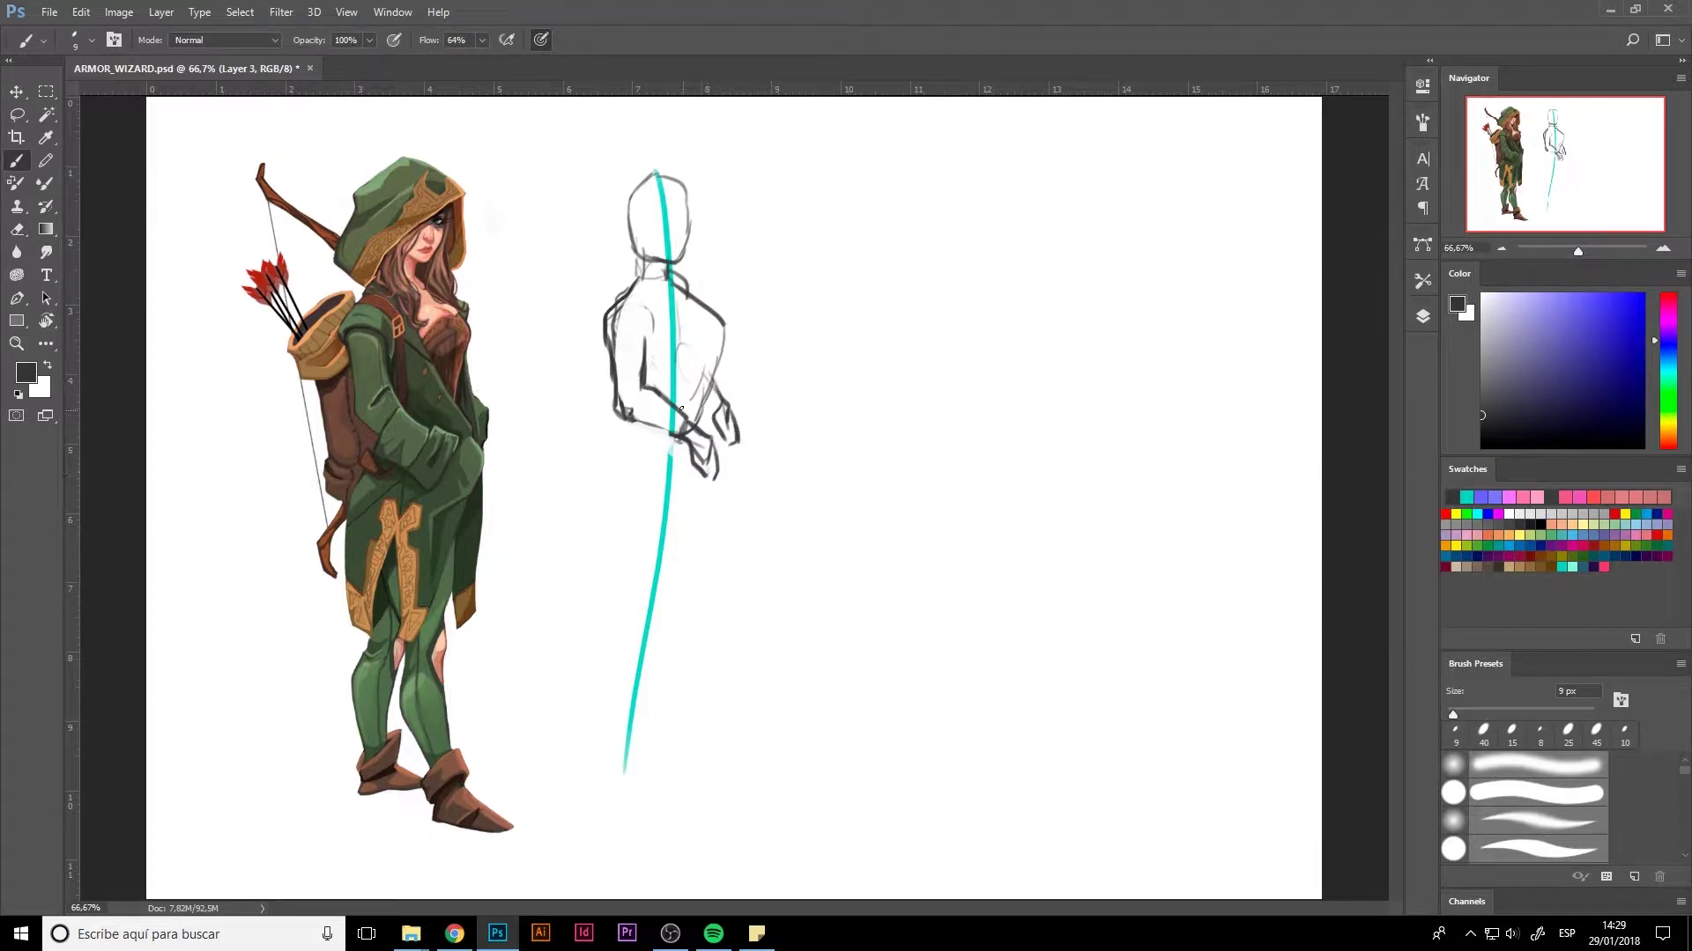
- Sketch the hips and the rear leg down to its foot along the teal line of action
{"action": "mouse_move", "coordinate": [639, 421]}
{"action": "left_mouse_down"}
{"action": "mouse_move", "coordinate": [608, 486]}
{"action": "mouse_move", "coordinate": [688, 679]}
{"action": "left_mouse_up"}
{"action": "mouse_move", "coordinate": [691, 467]}
{"action": "left_mouse_down"}
{"action": "mouse_move", "coordinate": [699, 543]}
{"action": "mouse_move", "coordinate": [609, 612]}
{"action": "mouse_move", "coordinate": [604, 674]}
{"action": "mouse_move", "coordinate": [620, 753]}
{"action": "mouse_move", "coordinate": [636, 776]}
{"action": "mouse_move", "coordinate": [677, 781]}
{"action": "left_mouse_up"}
{"action": "mouse_move", "coordinate": [657, 603]}
{"action": "left_mouse_down"}
{"action": "mouse_move", "coordinate": [640, 736]}
{"action": "mouse_move", "coordinate": [658, 750]}
{"action": "mouse_move", "coordinate": [624, 776]}
{"action": "mouse_move", "coordinate": [696, 773]}
{"action": "mouse_move", "coordinate": [634, 784]}
{"action": "left_mouse_up"}
{"action": "key", "text": "e"}
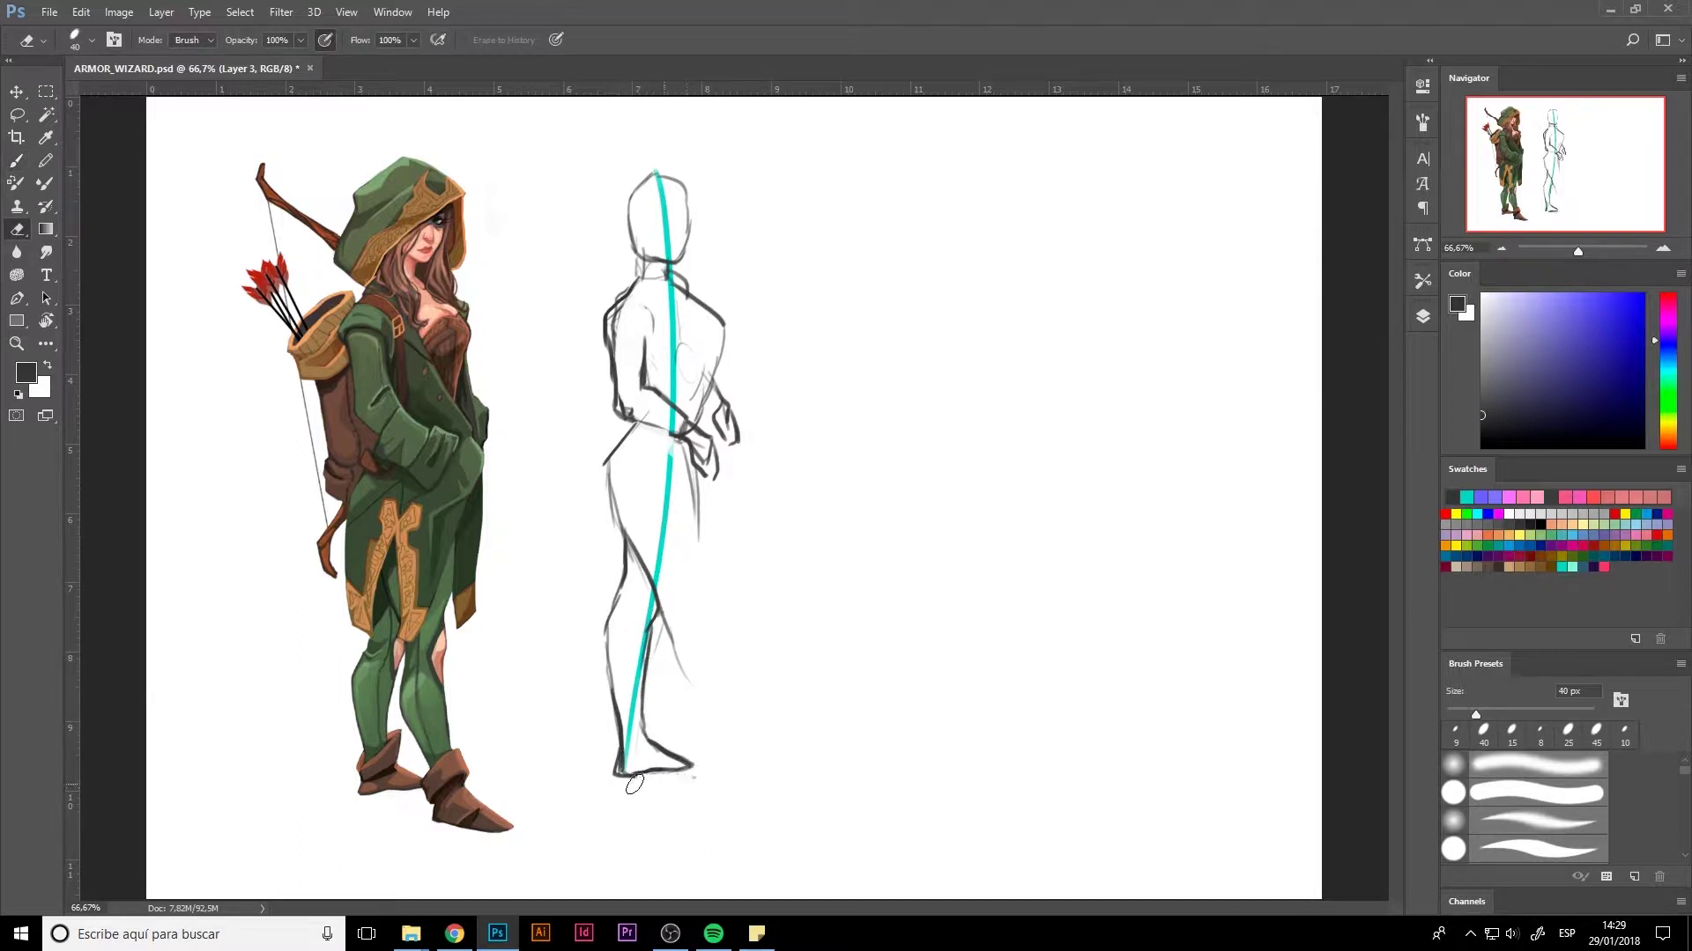
- Sketch the forward leg with its foot and an ankle circle, erasing rough lines and setting the brush to 8 px
{"action": "key", "text": "b"}
{"action": "mouse_move", "coordinate": [667, 627]}
{"action": "left_mouse_down"}
{"action": "mouse_move", "coordinate": [708, 789]}
{"action": "mouse_move", "coordinate": [701, 756]}
{"action": "mouse_move", "coordinate": [720, 802]}
{"action": "mouse_move", "coordinate": [768, 803]}
{"action": "left_mouse_up"}
{"action": "mouse_move", "coordinate": [694, 522]}
{"action": "left_mouse_down"}
{"action": "mouse_move", "coordinate": [743, 762]}
{"action": "mouse_move", "coordinate": [799, 792]}
{"action": "mouse_move", "coordinate": [710, 792]}
{"action": "mouse_move", "coordinate": [784, 801]}
{"action": "left_mouse_up"}
{"action": "key", "text": "e"}
{"action": "mouse_move", "coordinate": [728, 705]}
{"action": "left_mouse_down"}
{"action": "mouse_move", "coordinate": [758, 794]}
{"action": "mouse_move", "coordinate": [737, 811]}
{"action": "mouse_move", "coordinate": [814, 783]}
{"action": "mouse_move", "coordinate": [711, 719]}
{"action": "mouse_move", "coordinate": [705, 798]}
{"action": "mouse_move", "coordinate": [740, 798]}
{"action": "left_mouse_up"}
{"action": "key", "text": "b"}
{"action": "key", "text": "bracketleft"}
{"action": "key", "text": "bracketleft"}
{"action": "key", "text": "bracketright"}
{"action": "mouse_move", "coordinate": [718, 673]}
{"action": "left_mouse_down"}
{"action": "mouse_move", "coordinate": [733, 733]}
{"action": "mouse_move", "coordinate": [789, 797]}
{"action": "mouse_move", "coordinate": [723, 797]}
{"action": "mouse_move", "coordinate": [804, 796]}
{"action": "mouse_move", "coordinate": [732, 749]}
{"action": "mouse_move", "coordinate": [724, 721]}
{"action": "mouse_move", "coordinate": [765, 784]}
{"action": "mouse_move", "coordinate": [731, 736]}
{"action": "mouse_move", "coordinate": [708, 758]}
{"action": "left_mouse_up"}
{"action": "key", "text": "e"}
{"action": "key", "text": "b"}
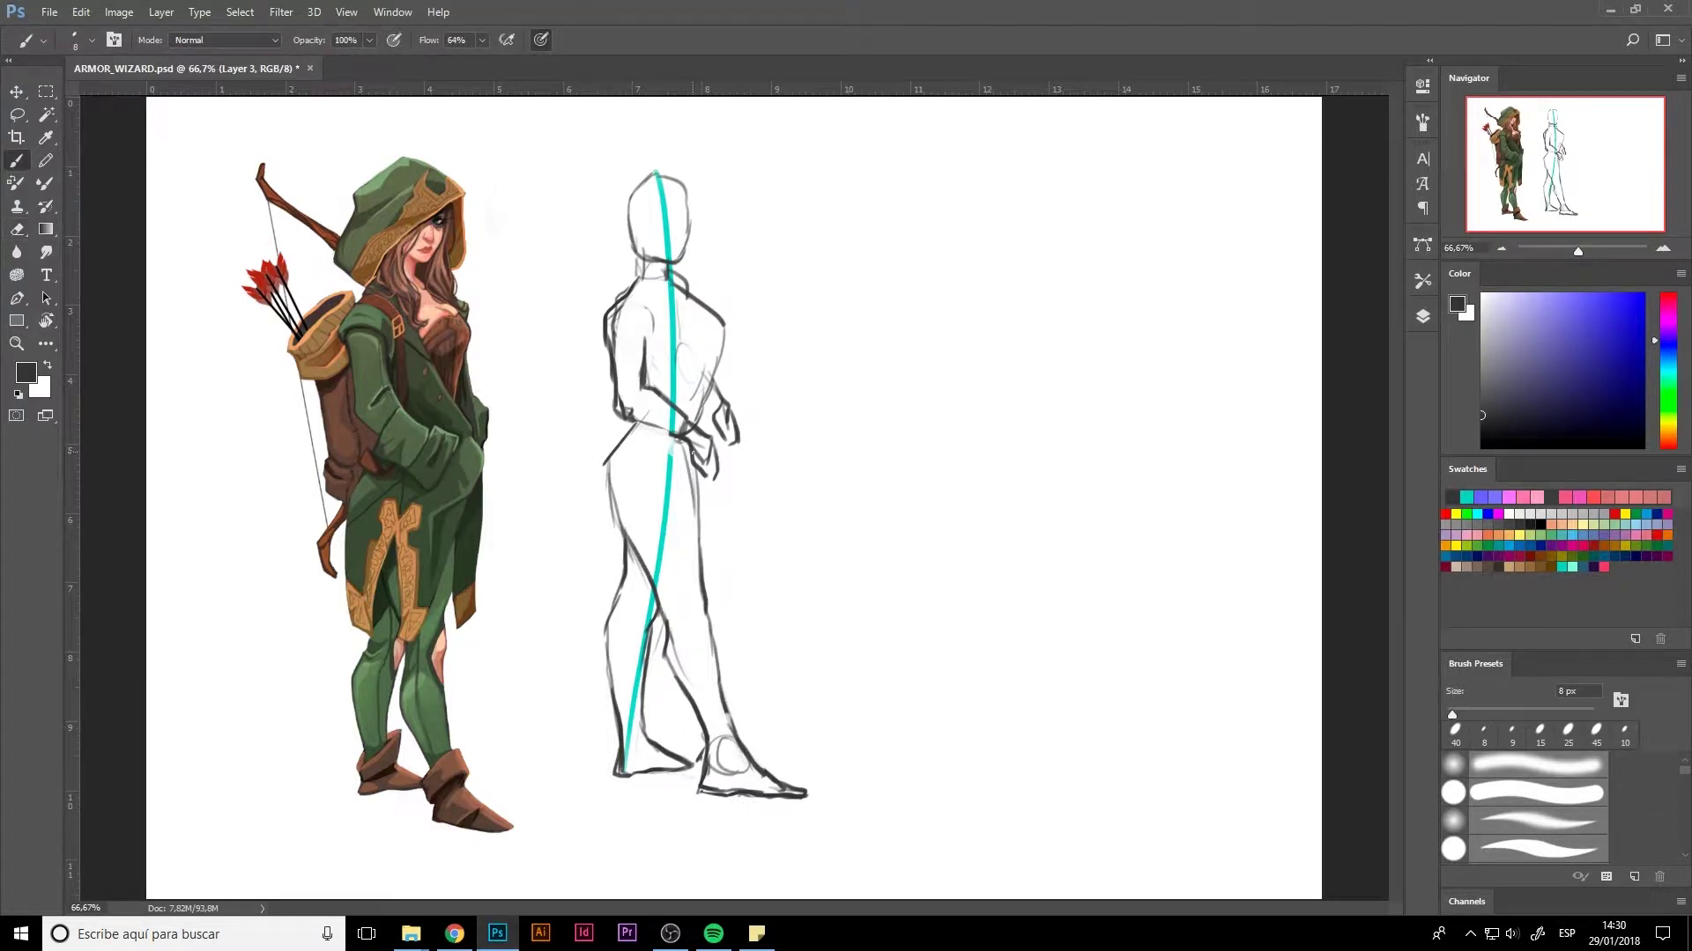
- Draw the curved hip line, chest contour and rib cage arch on the standing figure, erasing stray marks around the torso
{"action": "left_click_drag", "start_coordinate": [671, 435], "coordinate": [696, 502]}
{"action": "left_click_drag", "start_coordinate": [691, 384], "coordinate": [666, 405]}
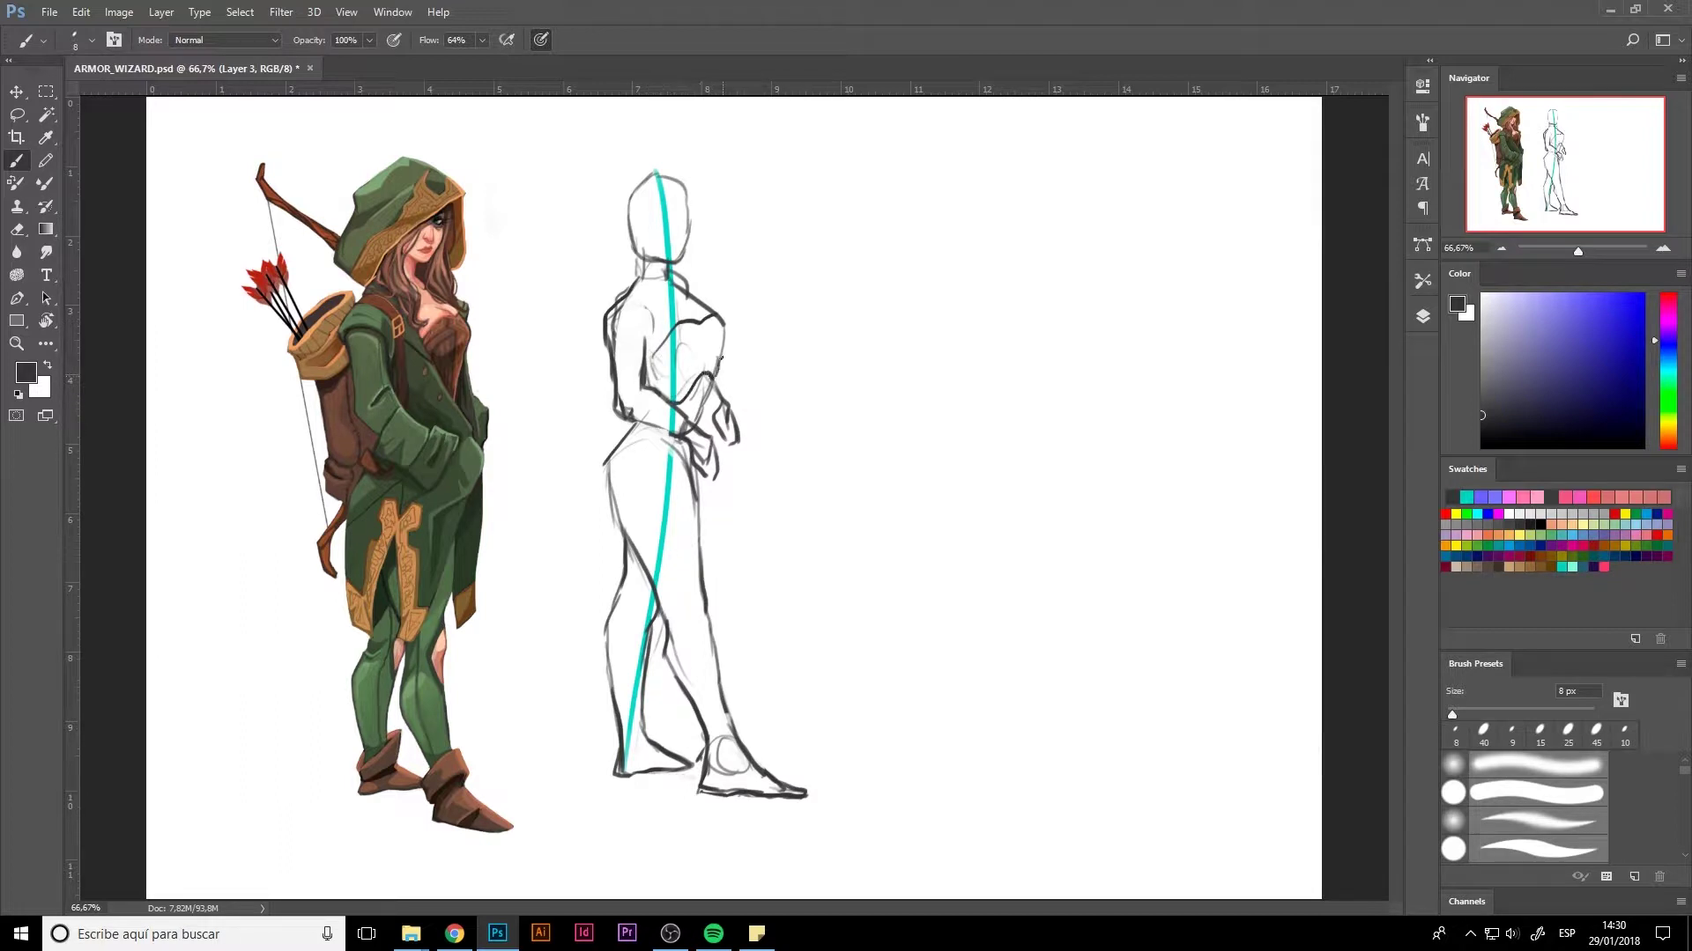
{"action": "left_click_drag", "start_coordinate": [725, 329], "coordinate": [723, 350]}
{"action": "key", "text": "e"}
{"action": "mouse_move", "coordinate": [741, 333]}
{"action": "left_mouse_down"}
{"action": "mouse_move", "coordinate": [694, 432]}
{"action": "mouse_move", "coordinate": [610, 472]}
{"action": "mouse_move", "coordinate": [699, 485]}
{"action": "left_mouse_up"}
{"action": "key", "text": "b"}
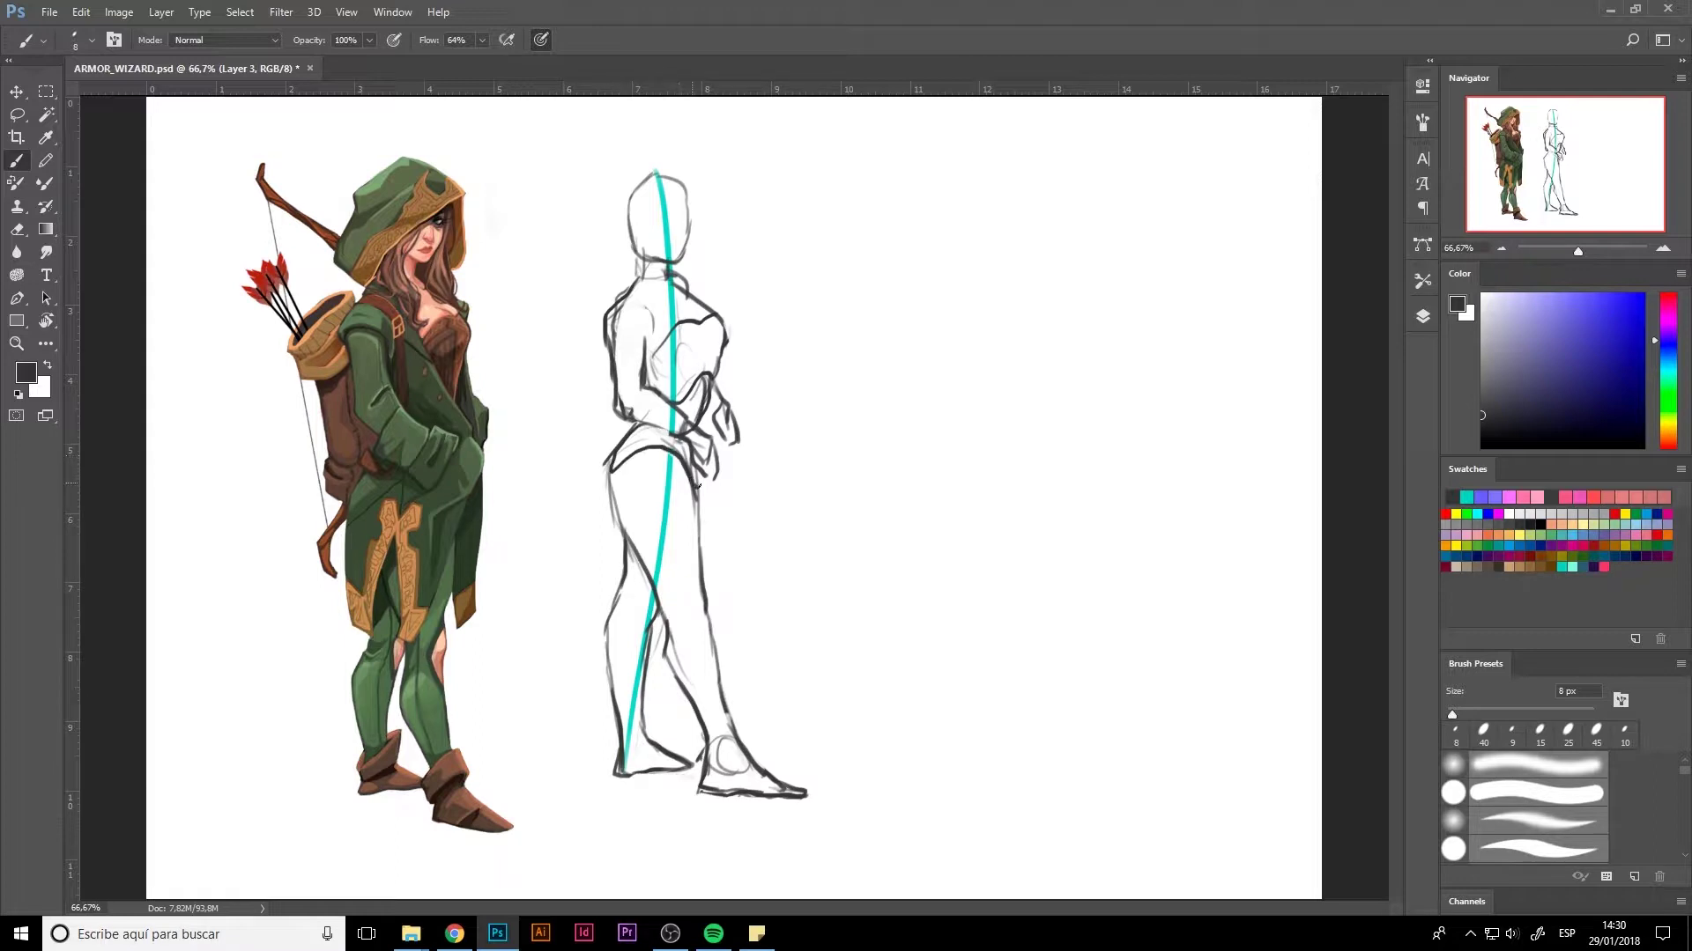
- Add knee circles to both legs and redraw the shin and calf contours, erasing the forward leg's old outline
{"action": "mouse_move", "coordinate": [643, 429]}
{"action": "left_mouse_down"}
{"action": "mouse_move", "coordinate": [610, 511]}
{"action": "mouse_move", "coordinate": [694, 540]}
{"action": "mouse_move", "coordinate": [725, 694]}
{"action": "left_mouse_up"}
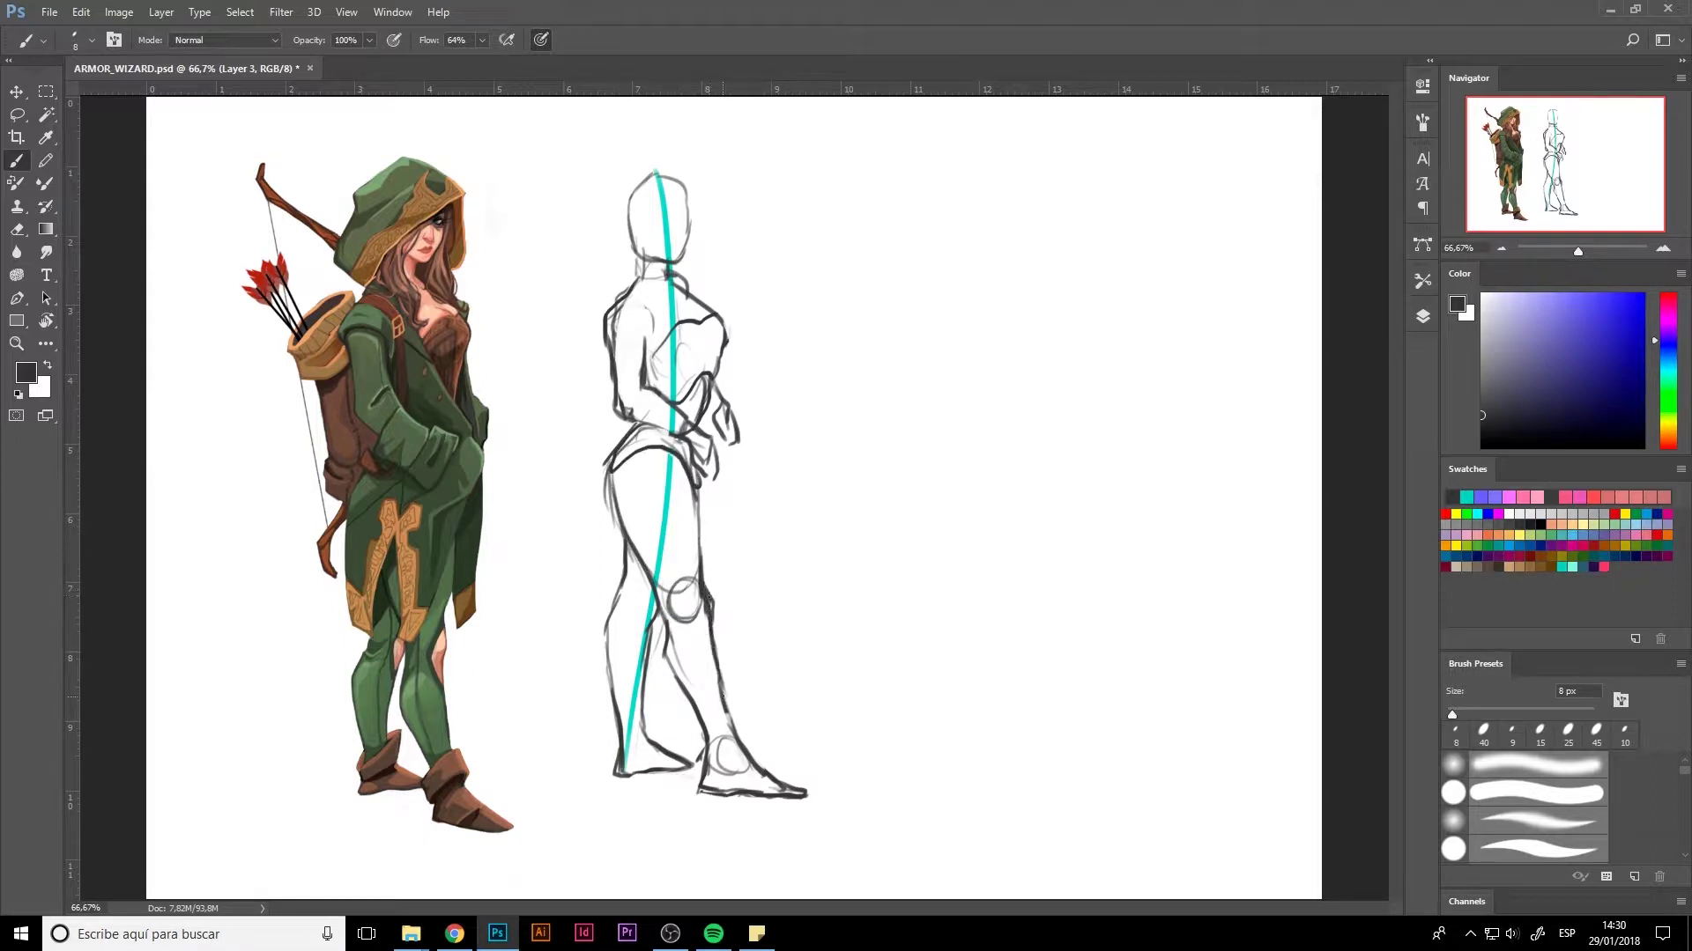
{"action": "key", "text": "e"}
{"action": "left_click_drag", "start_coordinate": [706, 596], "coordinate": [716, 690]}
{"action": "key", "text": "b"}
{"action": "mouse_move", "coordinate": [622, 590]}
{"action": "left_mouse_down"}
{"action": "mouse_move", "coordinate": [604, 630]}
{"action": "mouse_move", "coordinate": [614, 701]}
{"action": "left_mouse_up"}
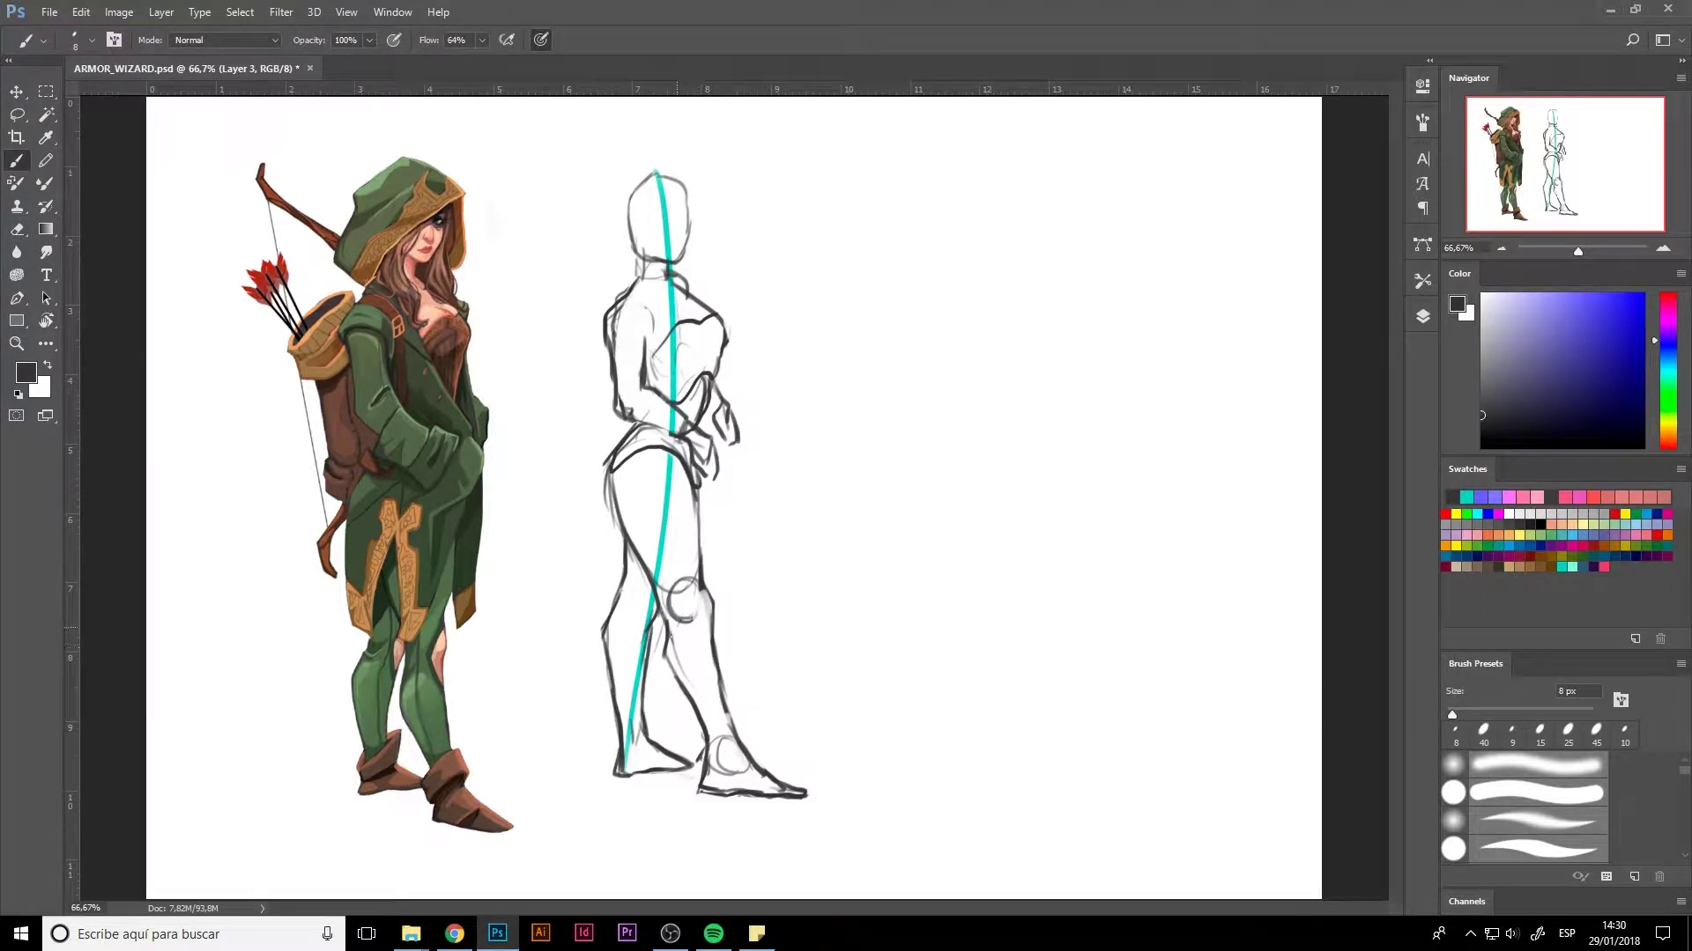
{"action": "left_click_drag", "start_coordinate": [670, 637], "coordinate": [691, 705]}
{"action": "left_click_drag", "start_coordinate": [705, 631], "coordinate": [713, 680]}
{"action": "left_click_drag", "start_coordinate": [643, 584], "coordinate": [616, 696]}
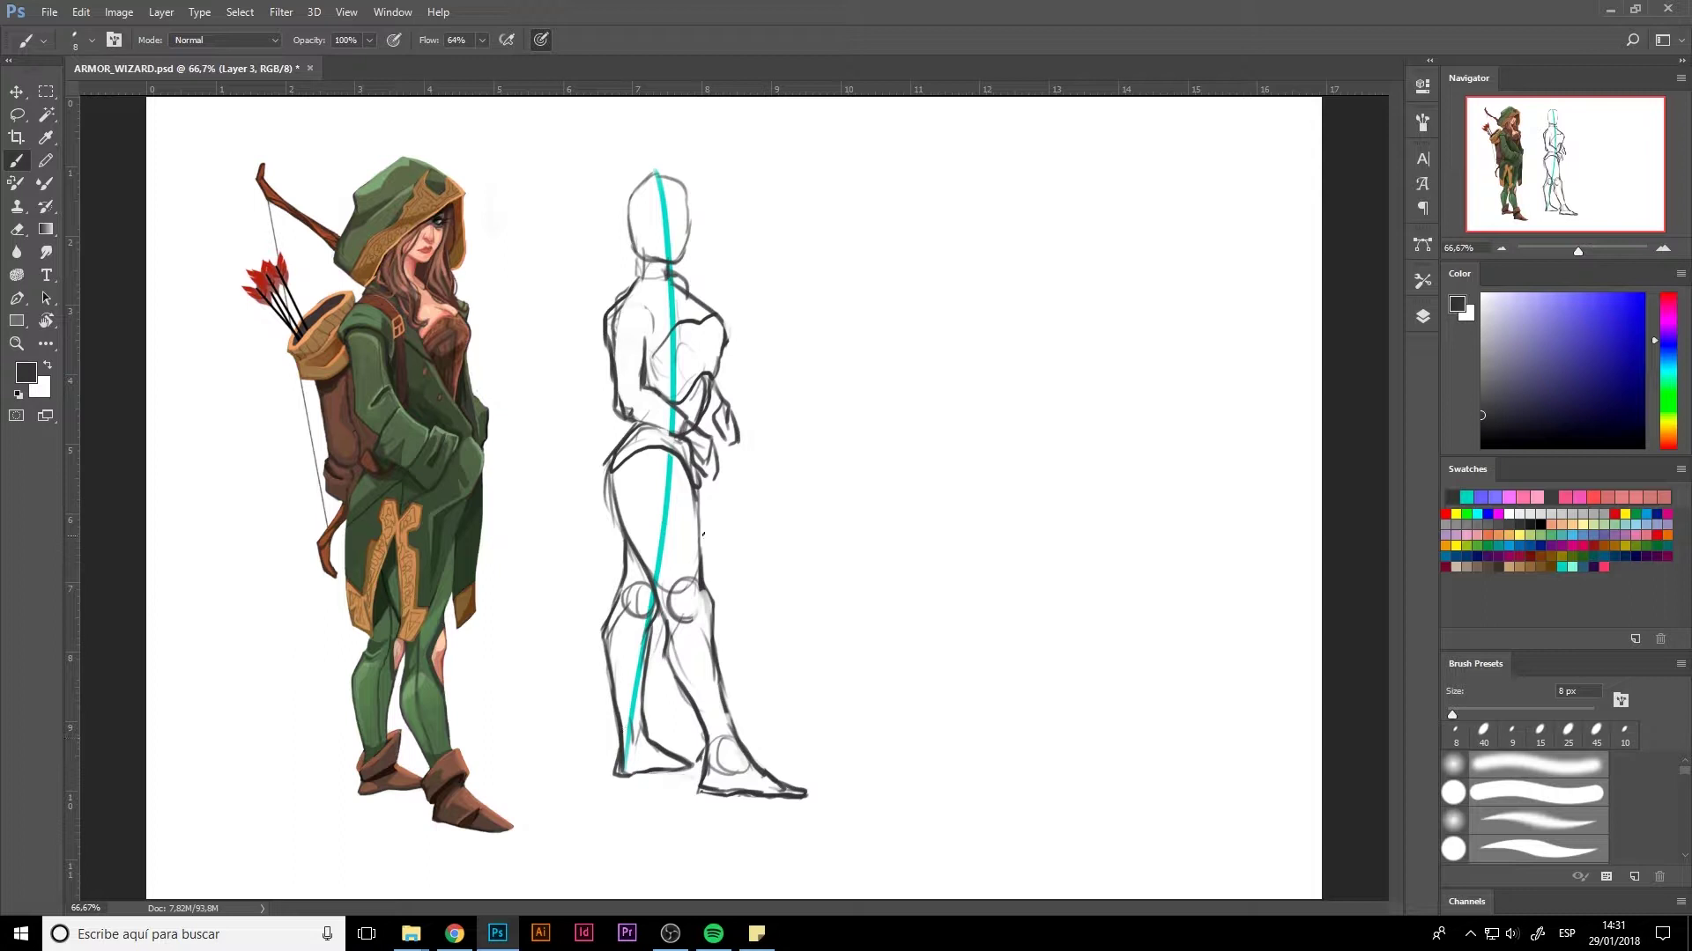
- Refine the standing figure's hand and label the archer's bow with an arrow and the handwritten word "weapon"
{"action": "left_click_drag", "start_coordinate": [730, 443], "coordinate": [736, 435]}
{"action": "left_click_drag", "start_coordinate": [300, 156], "coordinate": [270, 183]}
{"action": "mouse_move", "coordinate": [288, 170]}
{"action": "left_mouse_down"}
{"action": "mouse_move", "coordinate": [269, 186]}
{"action": "mouse_move", "coordinate": [406, 123]}
{"action": "left_mouse_up"}
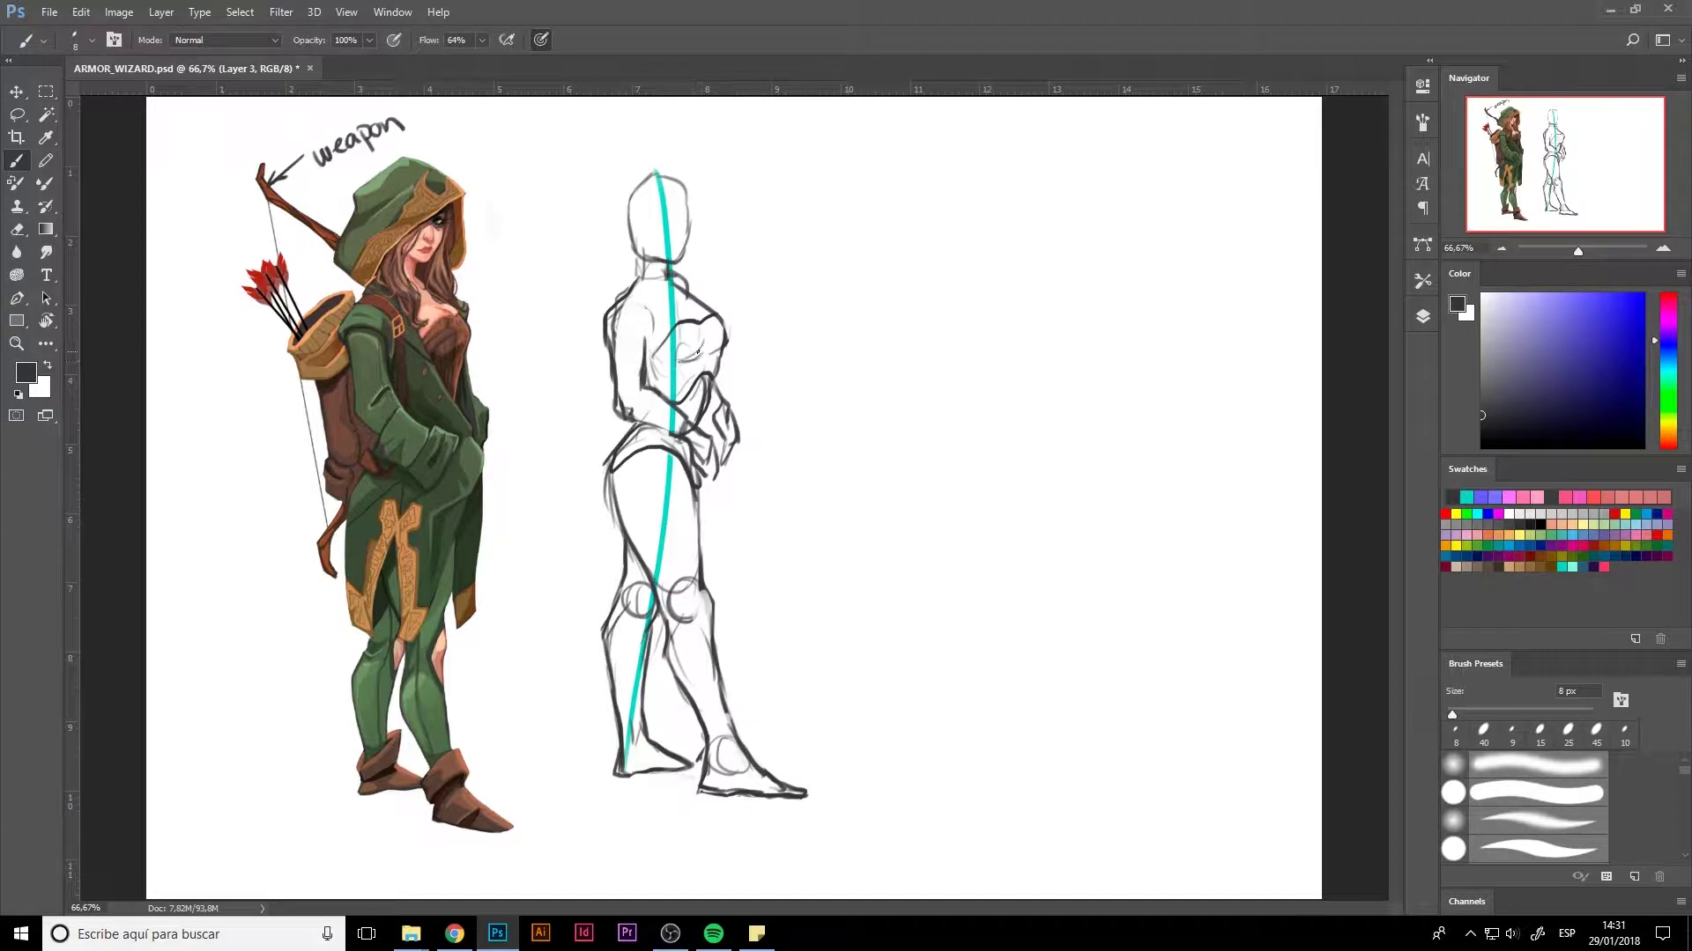
- Add a shoulder circle to the standing figure and draw an arrow from it toward the empty part of the canvas
{"action": "mouse_move", "coordinate": [650, 324]}
{"action": "left_mouse_down"}
{"action": "mouse_move", "coordinate": [641, 335]}
{"action": "mouse_move", "coordinate": [658, 279]}
{"action": "left_mouse_up"}
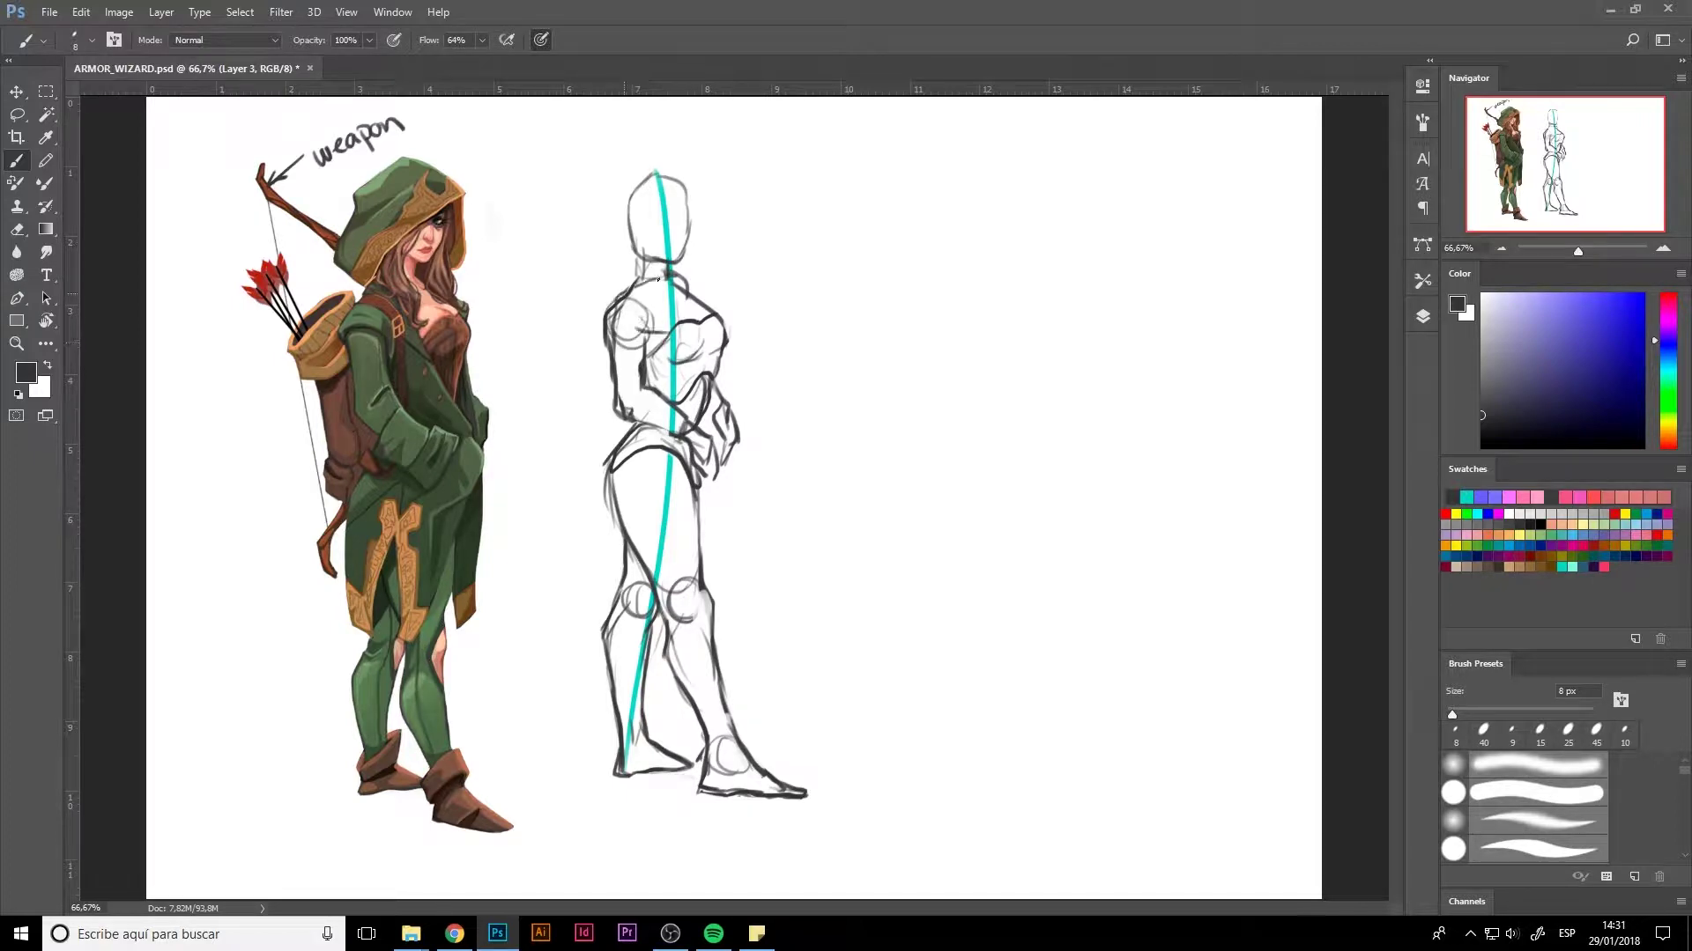
{"action": "left_click_drag", "start_coordinate": [760, 424], "coordinate": [808, 424]}
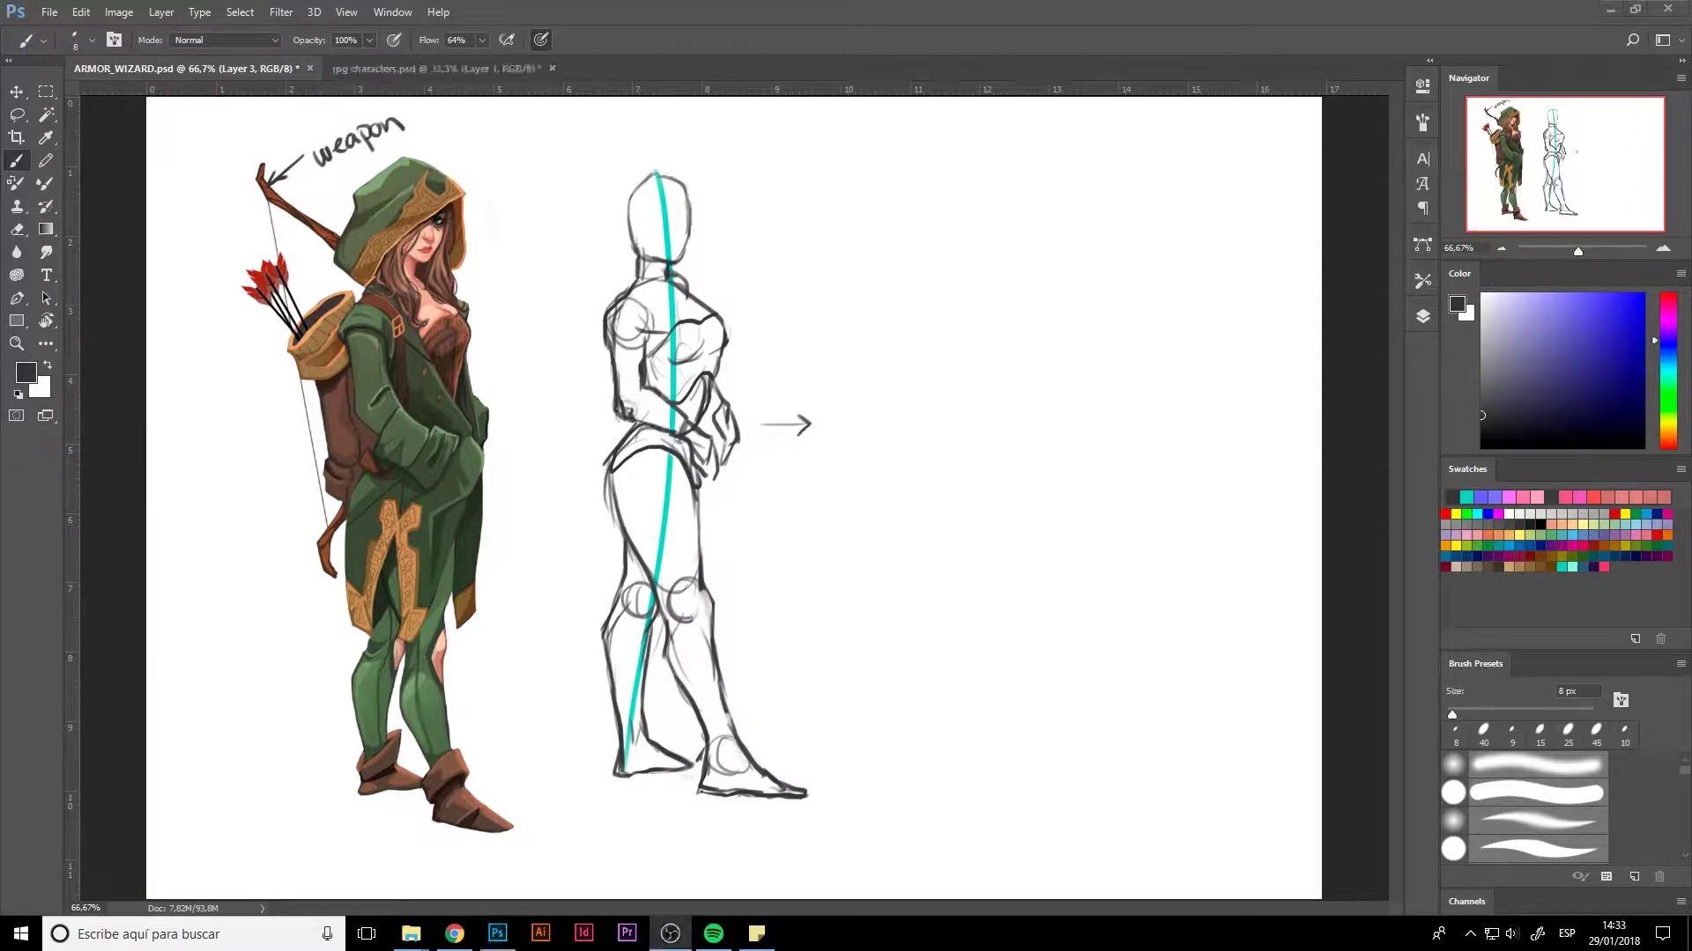
{"action": "left_click", "coordinate": [670, 308]}
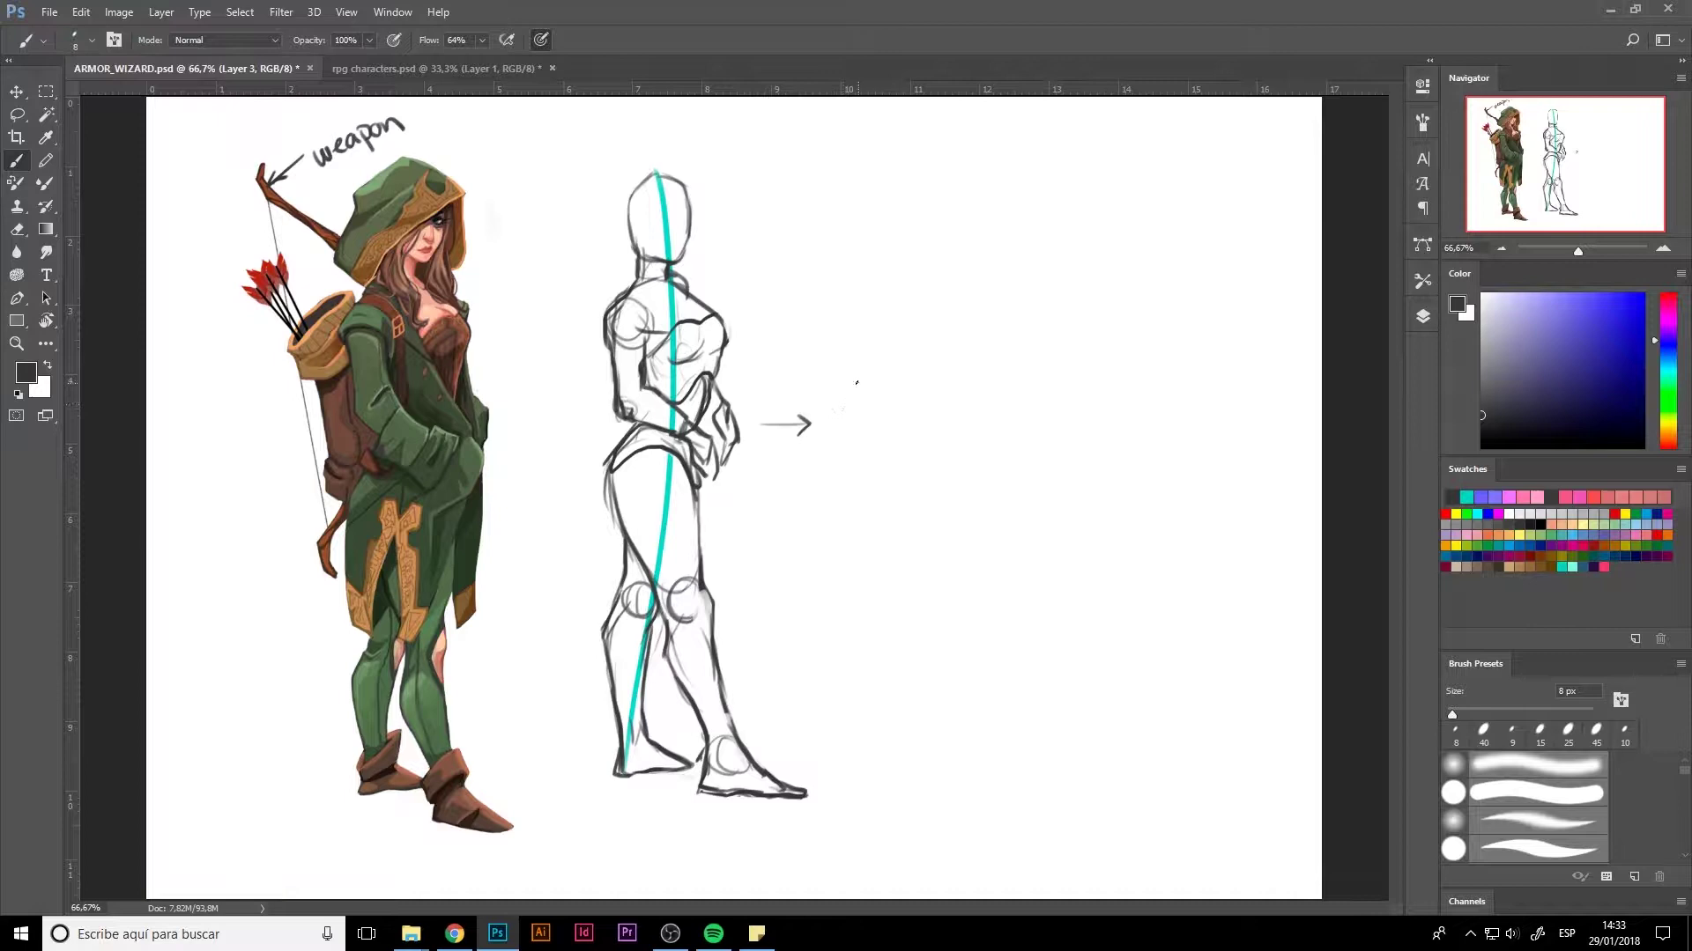
{"action": "left_click", "coordinate": [1565, 565]}
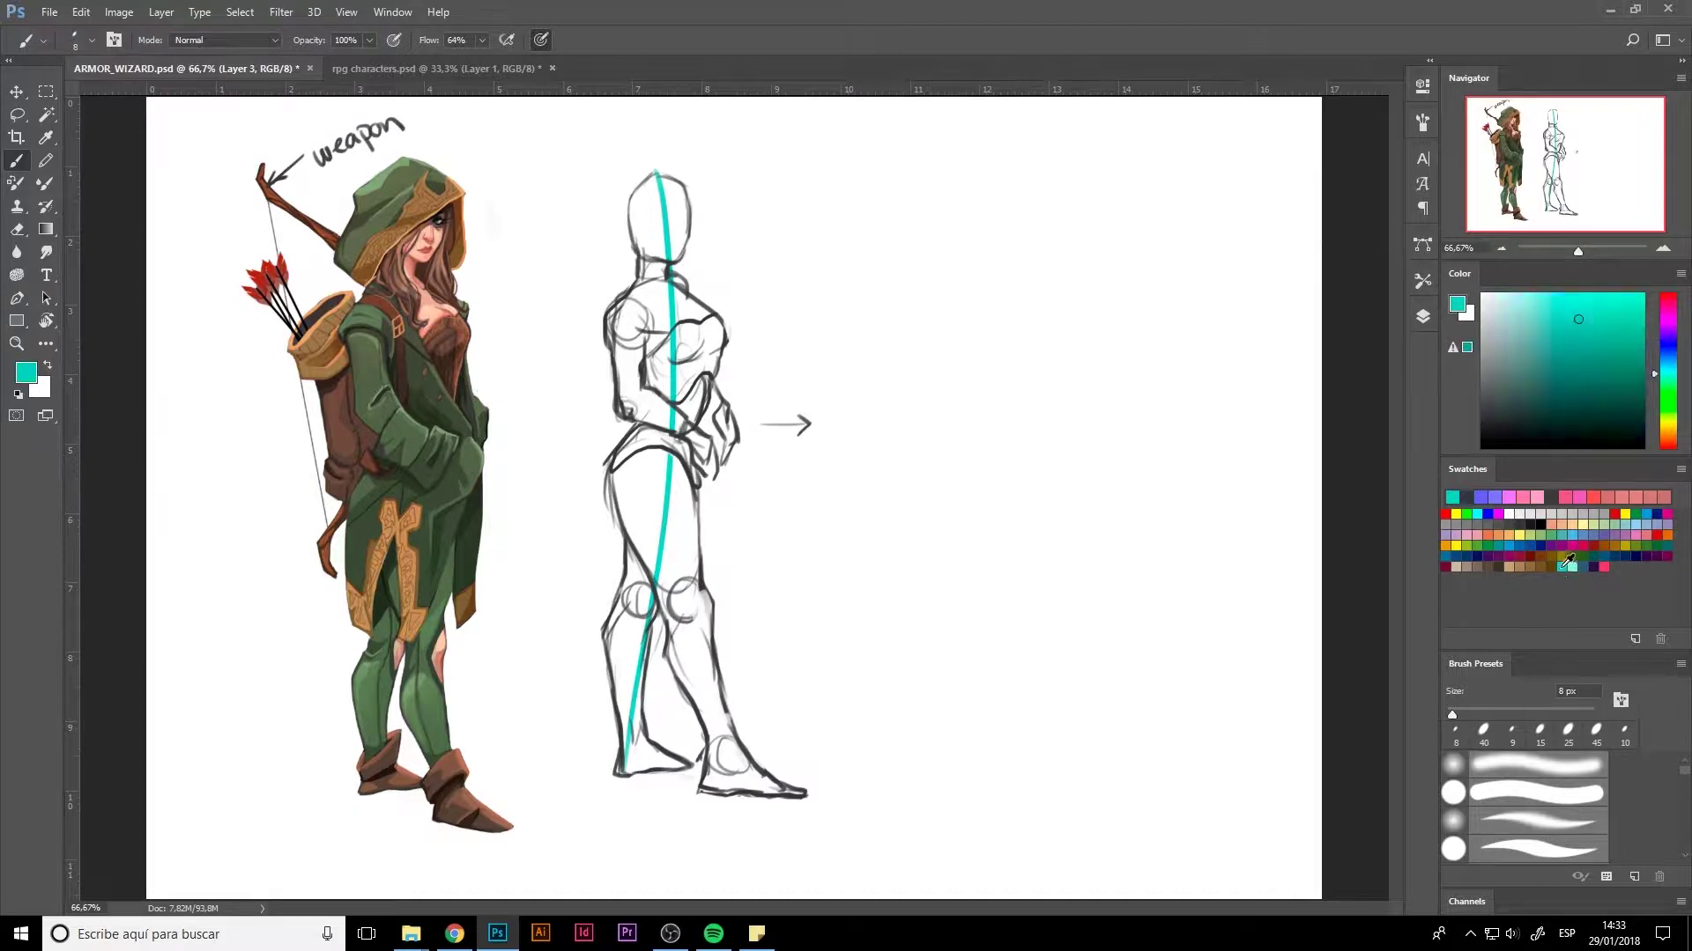
{"action": "left_click", "coordinate": [1482, 415]}
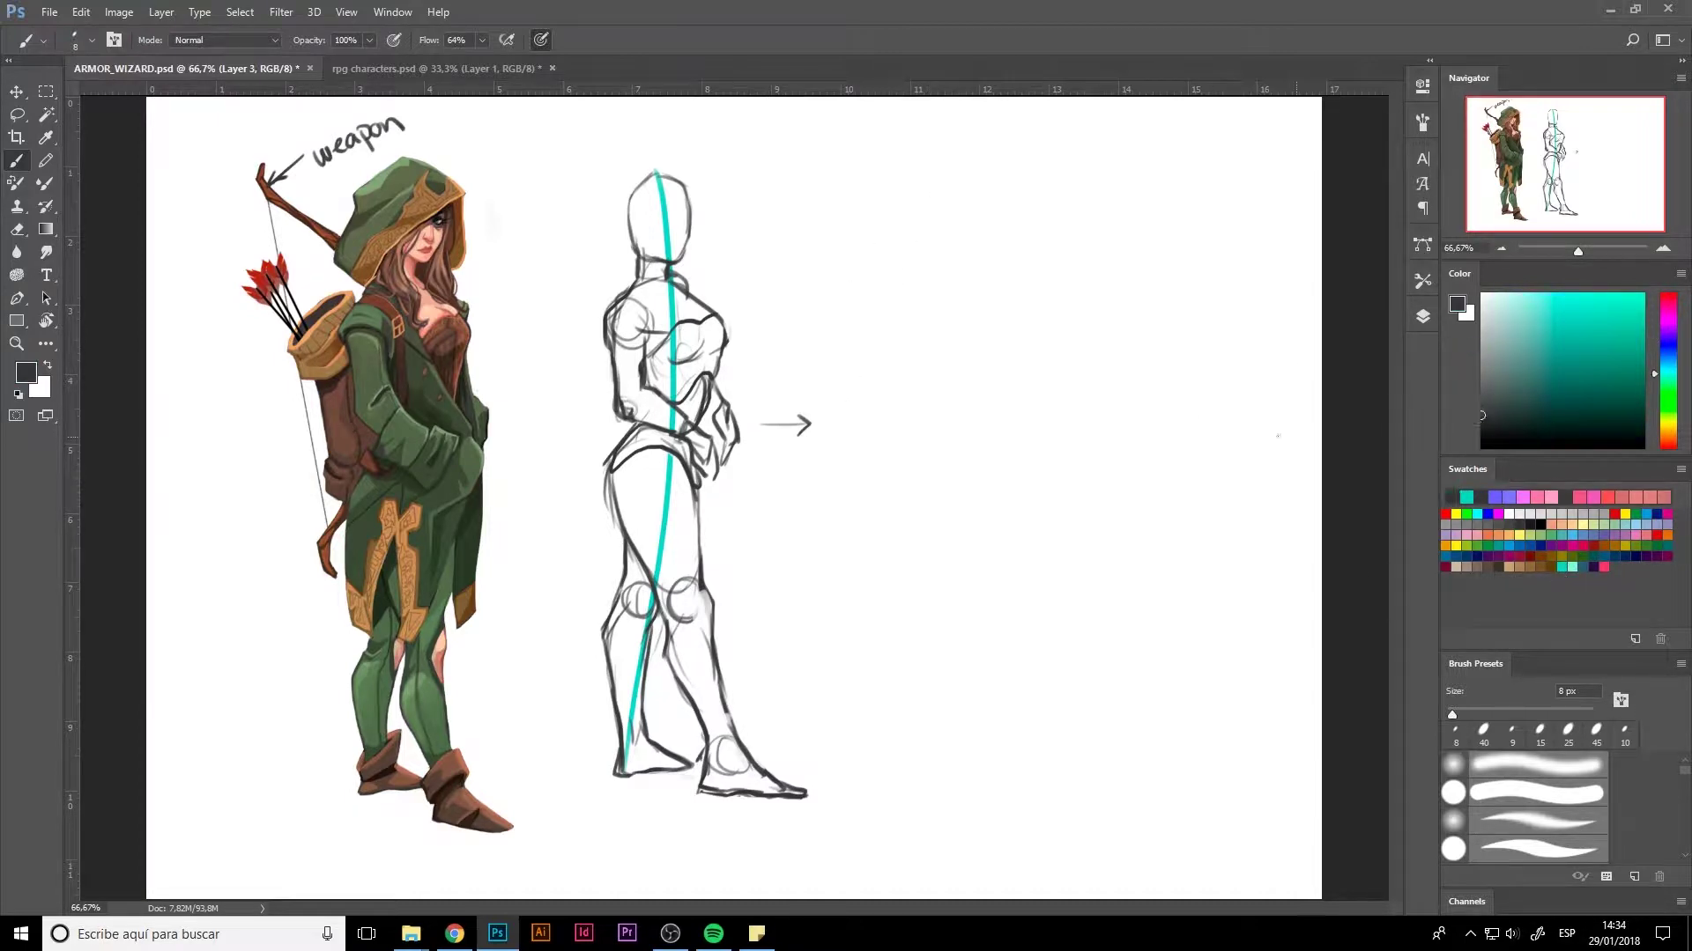
- Sketch an archer's aiming pose beyond the arrow: round head, drawn-back bent arm, and outstretched arm ending in a fist
{"action": "mouse_move", "coordinate": [875, 212]}
{"action": "left_mouse_down"}
{"action": "mouse_move", "coordinate": [943, 252]}
{"action": "mouse_move", "coordinate": [927, 208]}
{"action": "mouse_move", "coordinate": [918, 259]}
{"action": "mouse_move", "coordinate": [941, 230]}
{"action": "mouse_move", "coordinate": [938, 249]}
{"action": "mouse_move", "coordinate": [814, 266]}
{"action": "mouse_move", "coordinate": [787, 291]}
{"action": "mouse_move", "coordinate": [897, 265]}
{"action": "mouse_move", "coordinate": [784, 304]}
{"action": "mouse_move", "coordinate": [833, 261]}
{"action": "mouse_move", "coordinate": [874, 255]}
{"action": "left_mouse_up"}
{"action": "mouse_move", "coordinate": [810, 301]}
{"action": "left_mouse_down"}
{"action": "mouse_move", "coordinate": [807, 315]}
{"action": "mouse_move", "coordinate": [853, 308]}
{"action": "mouse_move", "coordinate": [1040, 245]}
{"action": "mouse_move", "coordinate": [1143, 177]}
{"action": "left_mouse_up"}
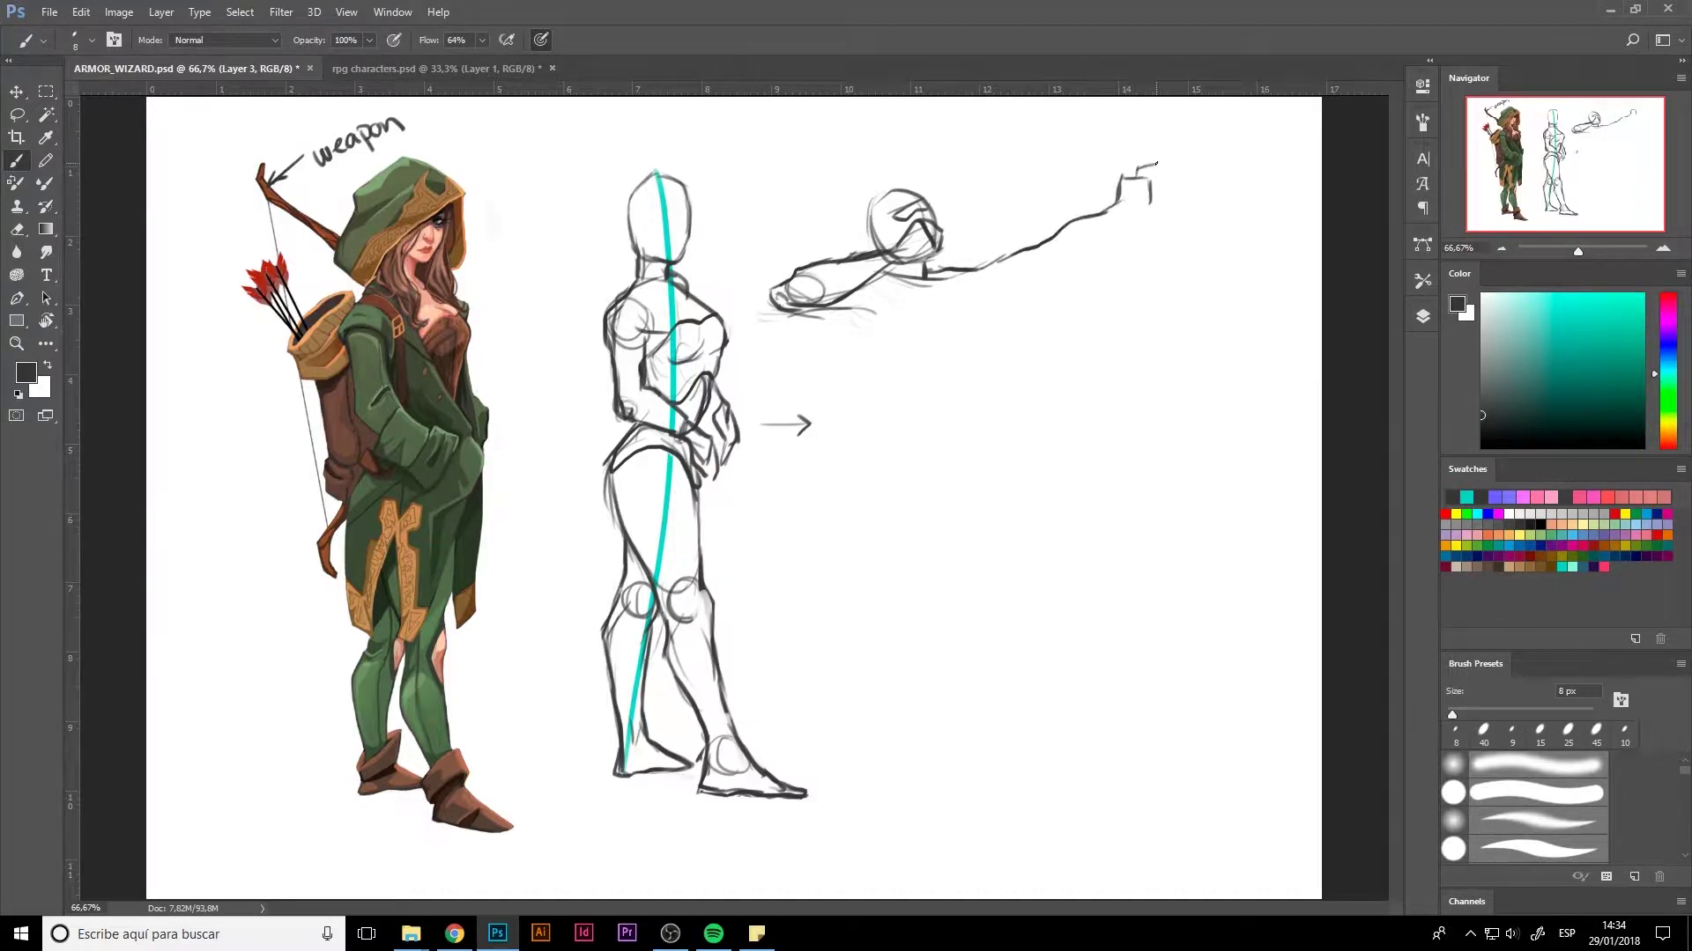
{"action": "mouse_move", "coordinate": [1125, 178]}
{"action": "left_mouse_down"}
{"action": "mouse_move", "coordinate": [1112, 228]}
{"action": "mouse_move", "coordinate": [974, 333]}
{"action": "left_mouse_up"}
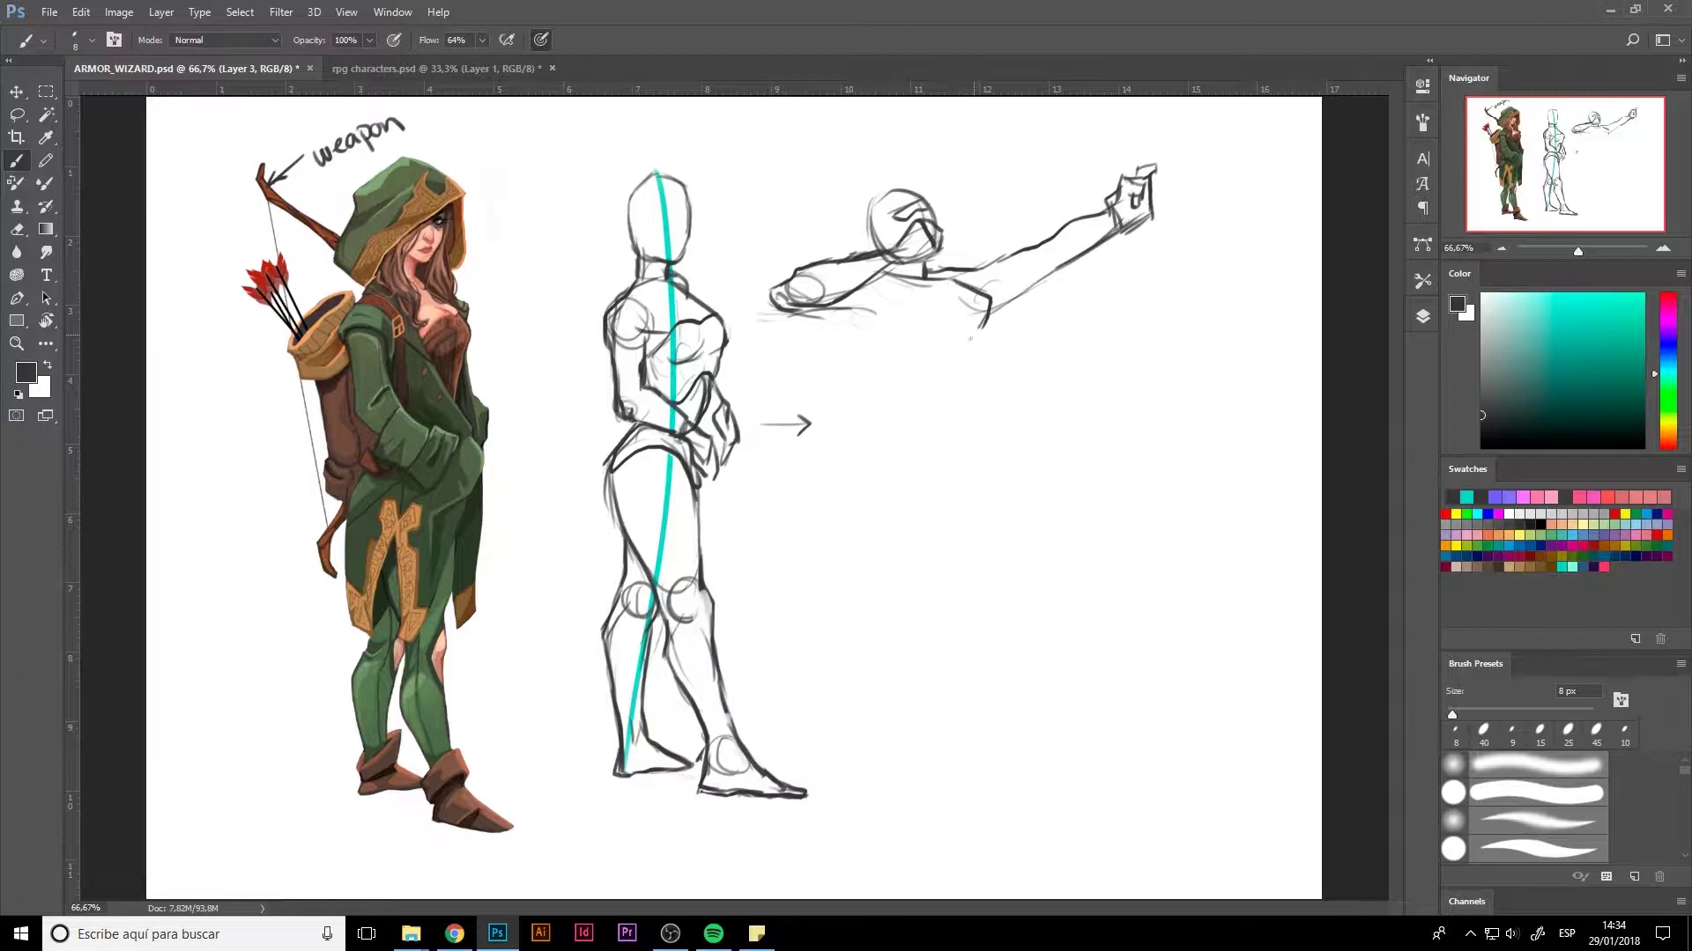
- Sketch the aiming figure's chest, rib cage arch and rounded belly below the shoulders
{"action": "mouse_move", "coordinate": [844, 313]}
{"action": "left_mouse_down"}
{"action": "mouse_move", "coordinate": [882, 350]}
{"action": "mouse_move", "coordinate": [892, 414]}
{"action": "left_mouse_up"}
{"action": "mouse_move", "coordinate": [890, 337]}
{"action": "left_mouse_down"}
{"action": "mouse_move", "coordinate": [961, 291]}
{"action": "mouse_move", "coordinate": [906, 303]}
{"action": "mouse_move", "coordinate": [971, 291]}
{"action": "mouse_move", "coordinate": [986, 326]}
{"action": "mouse_move", "coordinate": [894, 401]}
{"action": "mouse_move", "coordinate": [956, 421]}
{"action": "mouse_move", "coordinate": [976, 352]}
{"action": "mouse_move", "coordinate": [1064, 265]}
{"action": "left_mouse_up"}
{"action": "key", "text": "ctrl+z"}
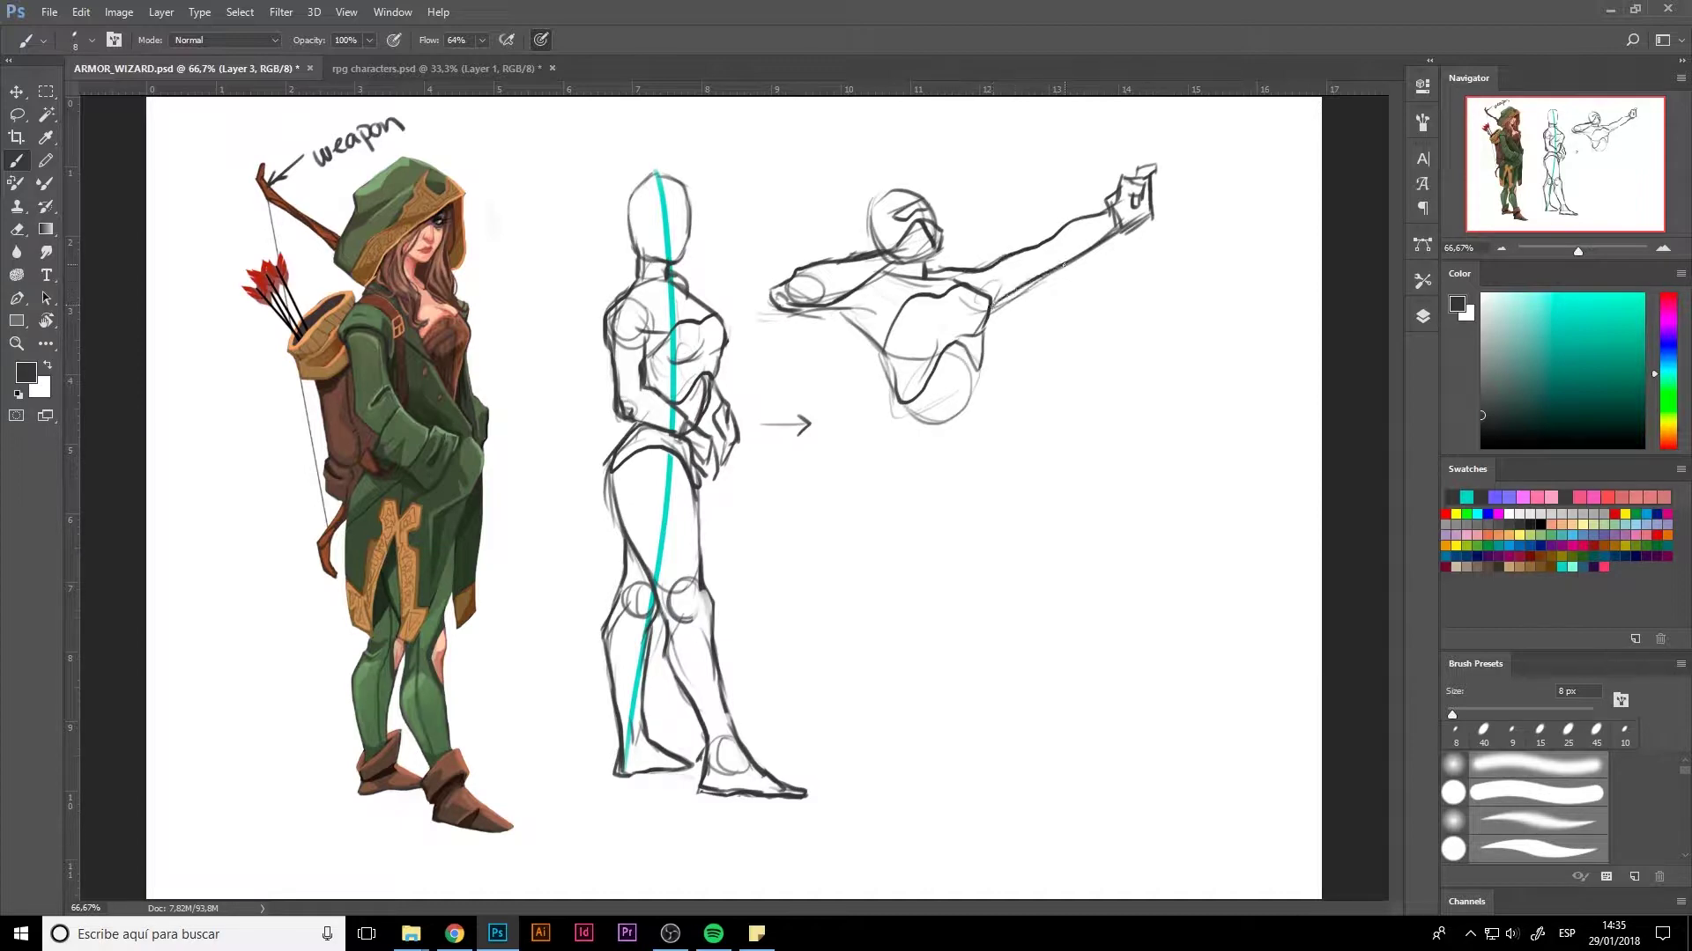
{"action": "left_click_drag", "start_coordinate": [868, 292], "coordinate": [882, 322]}
{"action": "left_click_drag", "start_coordinate": [909, 402], "coordinate": [993, 361]}
- Draw a large curved bow through the outstretched fist, with its string pulled back from both tips toward the body
{"action": "left_click_drag", "start_coordinate": [1035, 134], "coordinate": [1117, 177]}
{"action": "key", "text": "ctrl+z"}
{"action": "mouse_move", "coordinate": [978, 126]}
{"action": "left_mouse_down"}
{"action": "mouse_move", "coordinate": [1127, 183]}
{"action": "mouse_move", "coordinate": [1162, 374]}
{"action": "left_mouse_up"}
{"action": "key", "text": "ctrl+z"}
{"action": "key", "text": "ctrl+z"}
{"action": "mouse_move", "coordinate": [1136, 206]}
{"action": "left_mouse_down"}
{"action": "mouse_move", "coordinate": [1138, 428]}
{"action": "mouse_move", "coordinate": [1137, 386]}
{"action": "left_mouse_up"}
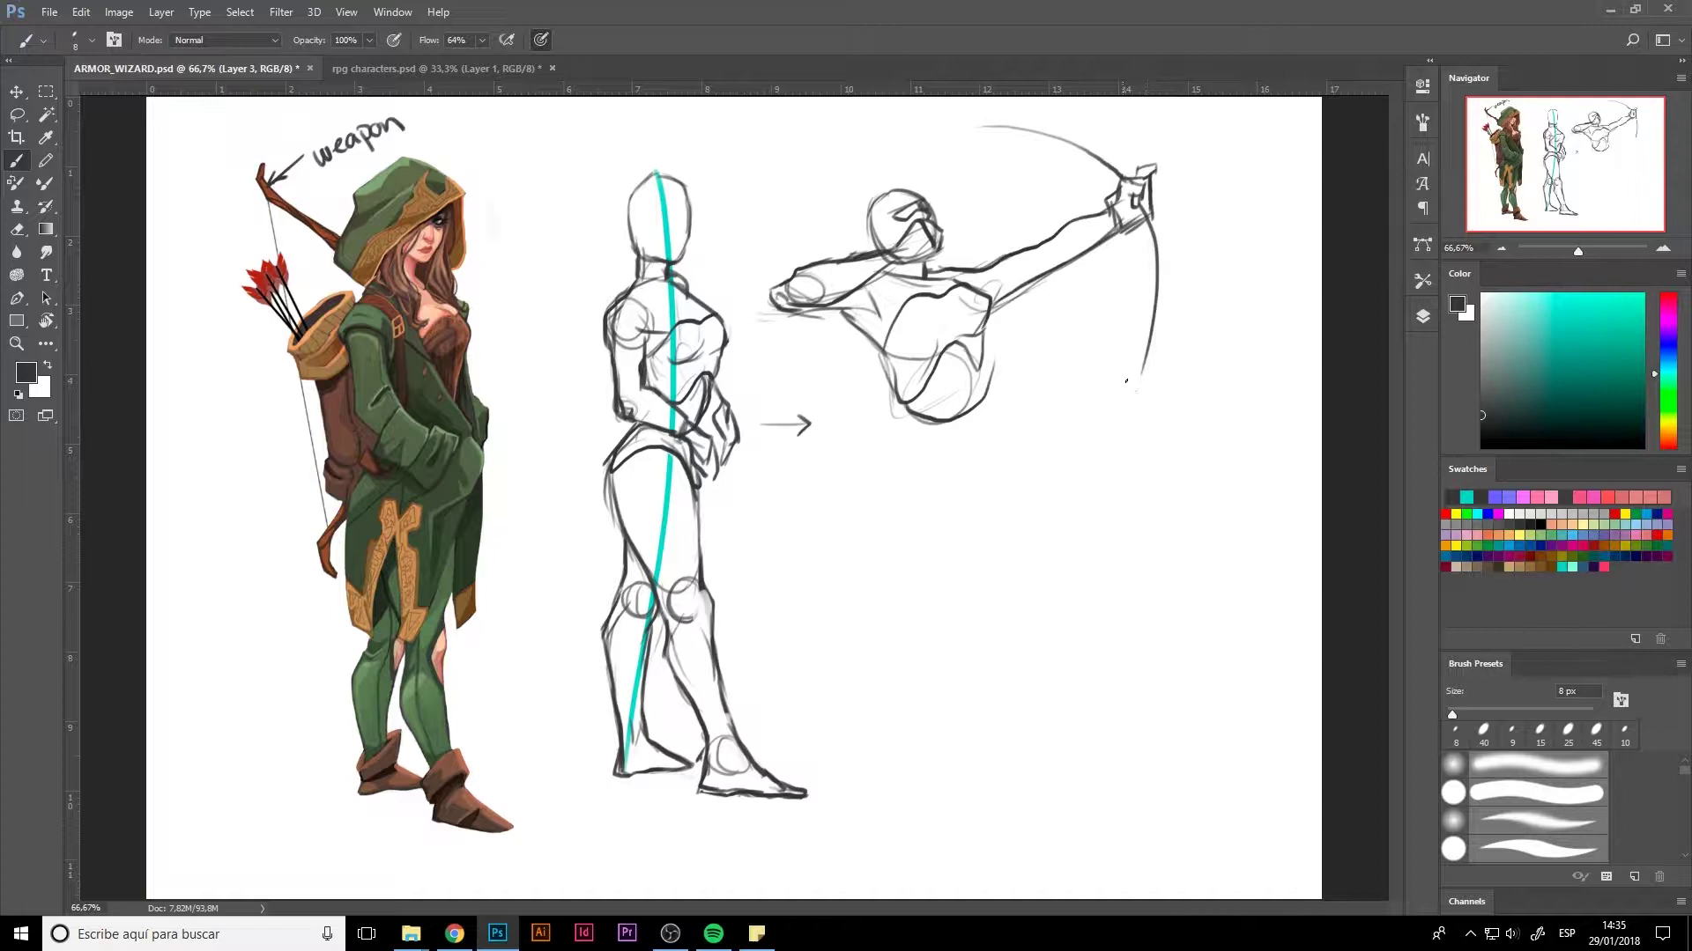
{"action": "mouse_move", "coordinate": [979, 128]}
{"action": "left_mouse_down"}
{"action": "mouse_move", "coordinate": [918, 258]}
{"action": "mouse_move", "coordinate": [1123, 381]}
{"action": "left_mouse_up"}
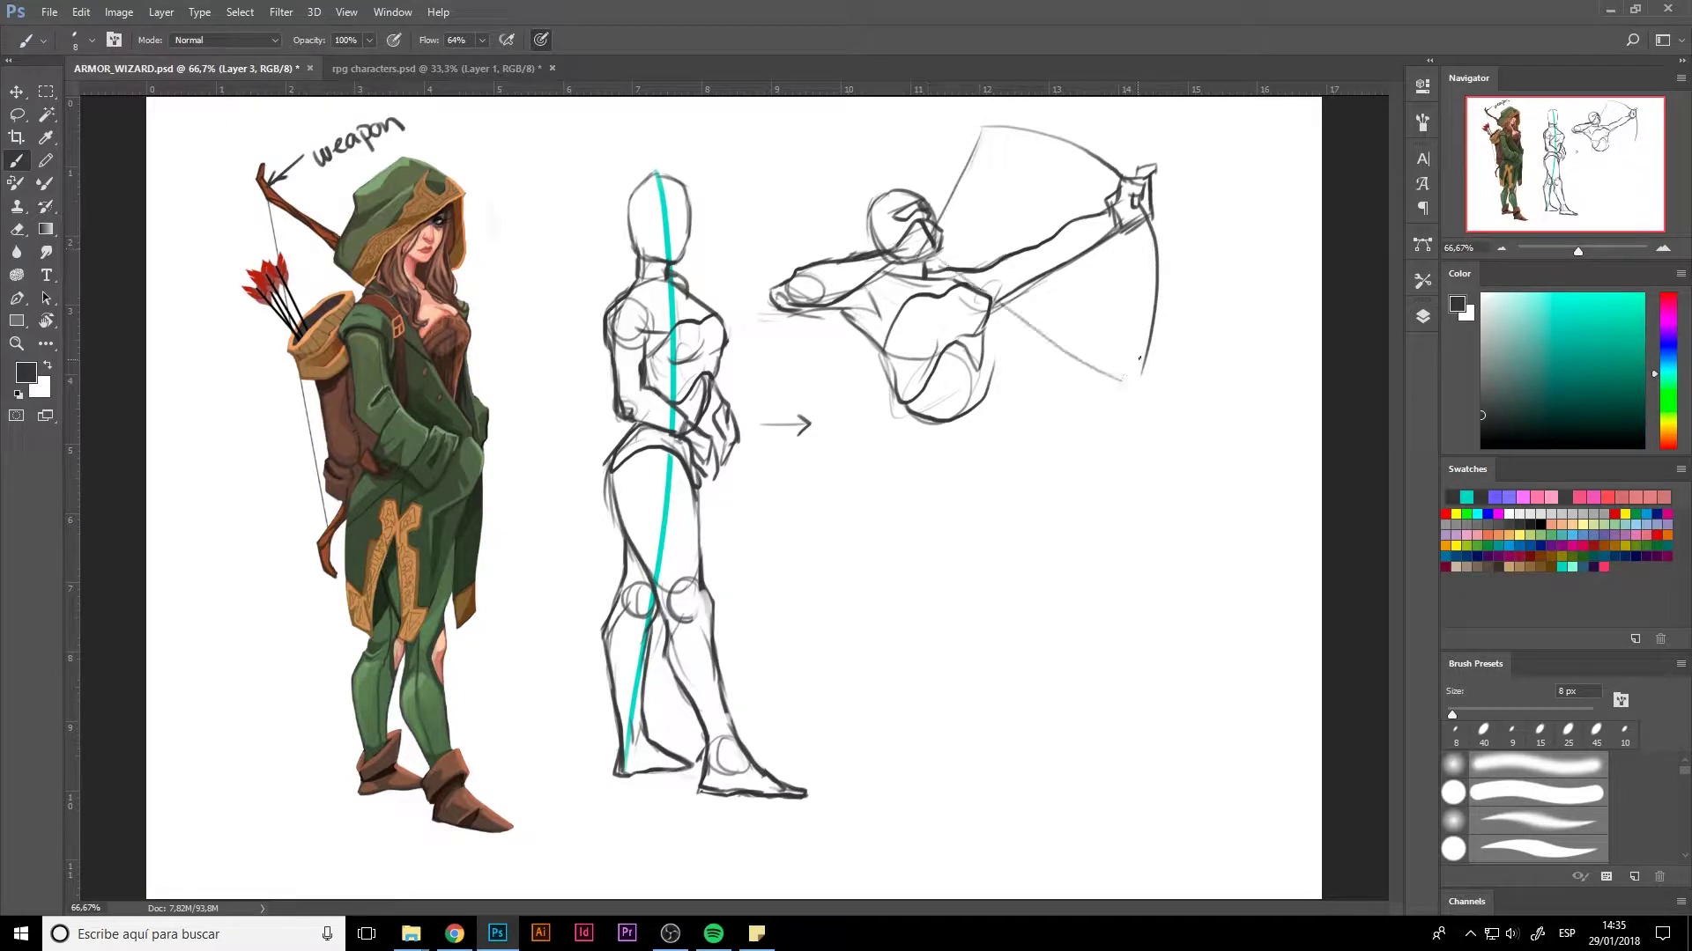
- Sketch the aiming figure's waist, pelvis and V-shaped abdomen below the rib cage
{"action": "mouse_move", "coordinate": [902, 418]}
{"action": "left_mouse_down"}
{"action": "mouse_move", "coordinate": [940, 507]}
{"action": "mouse_move", "coordinate": [984, 482]}
{"action": "mouse_move", "coordinate": [1001, 445]}
{"action": "left_mouse_up"}
{"action": "left_click_drag", "start_coordinate": [990, 385], "coordinate": [1007, 459]}
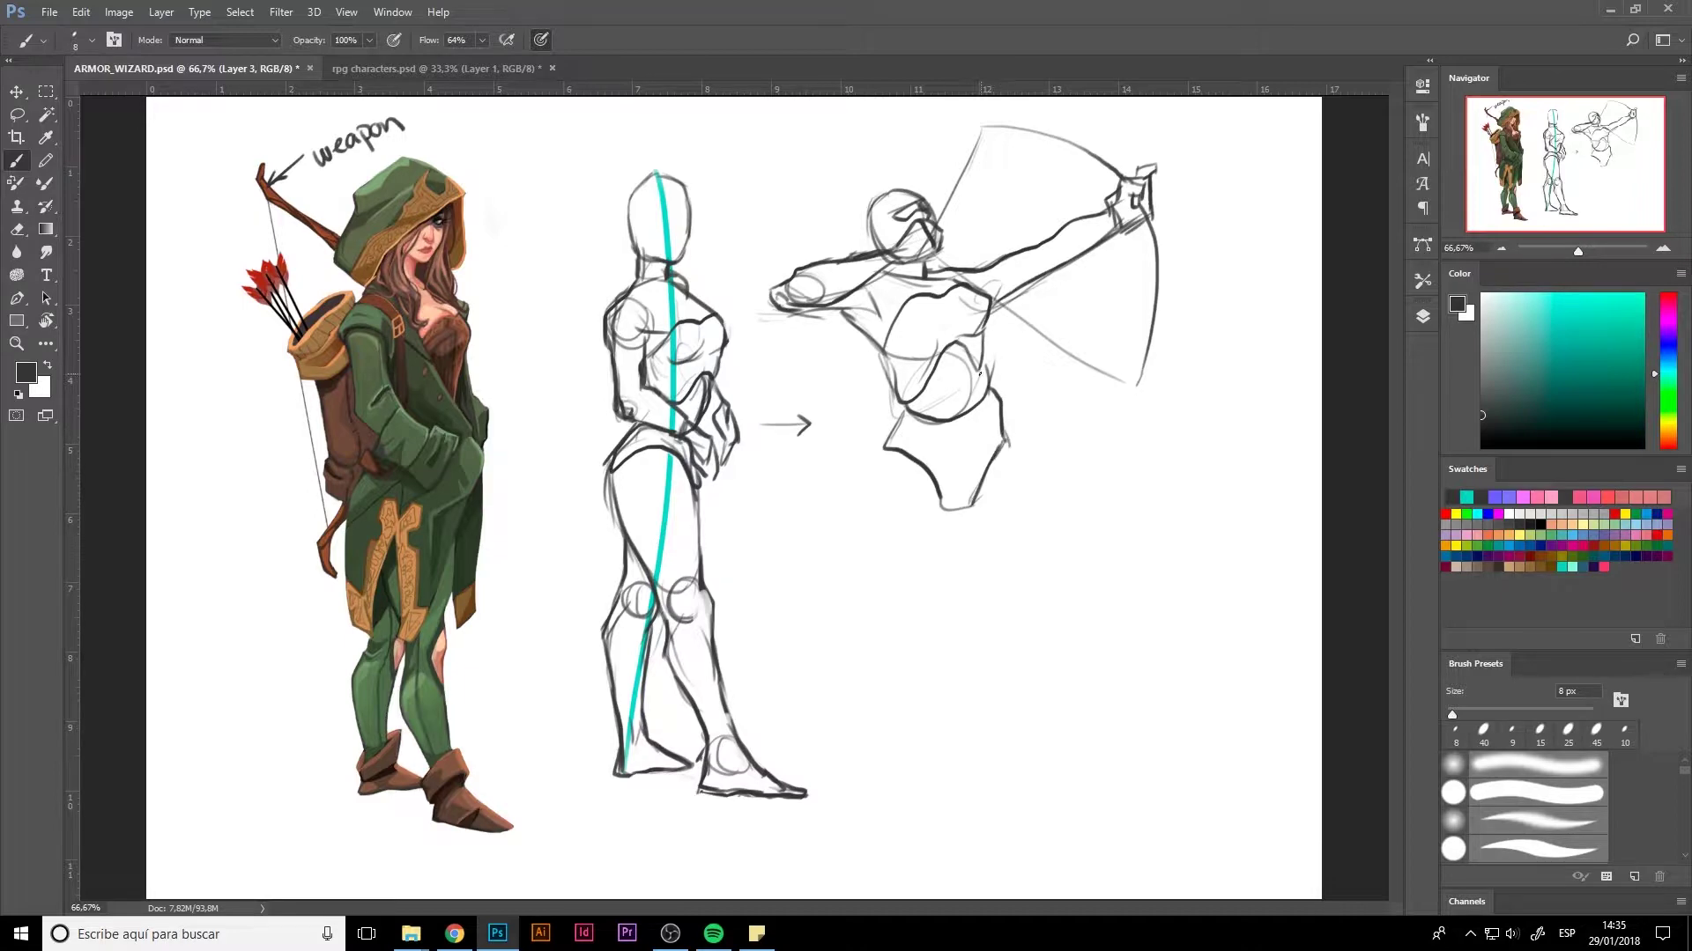
{"action": "mouse_move", "coordinate": [925, 423]}
{"action": "left_mouse_down"}
{"action": "mouse_move", "coordinate": [992, 404]}
{"action": "mouse_move", "coordinate": [955, 451]}
{"action": "left_mouse_up"}
{"action": "left_click_drag", "start_coordinate": [988, 356], "coordinate": [918, 412]}
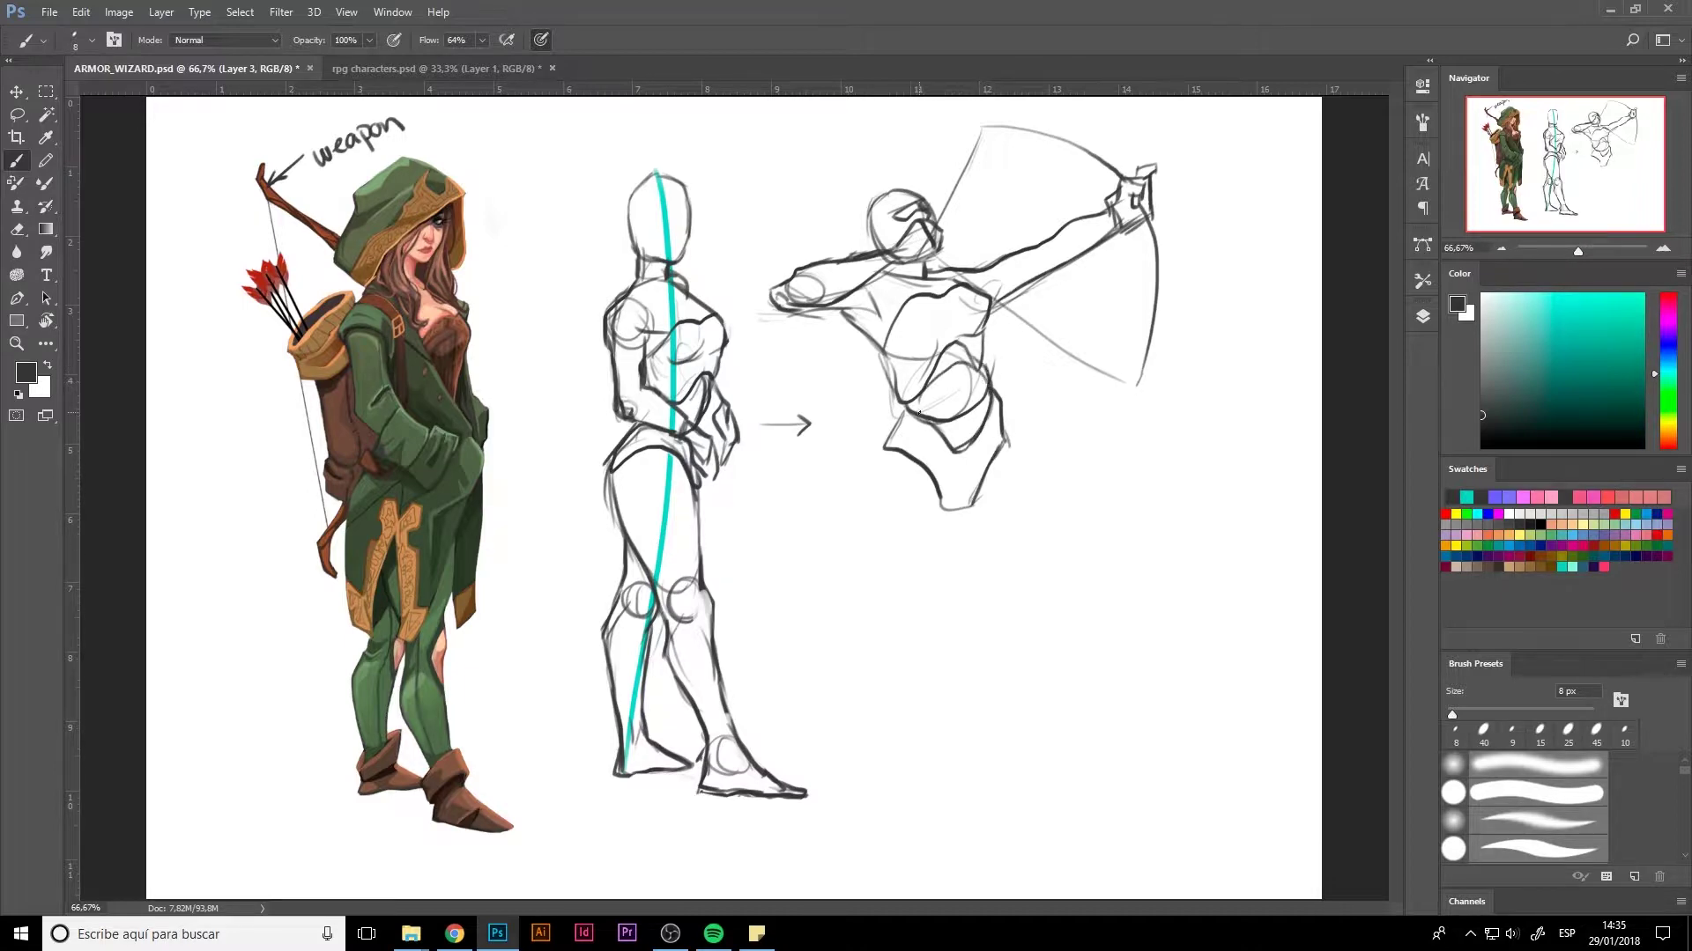
- Redraw the aiming figure's torso side and erase the construction lines inside the belly with an enlarged eraser
{"action": "mouse_move", "coordinate": [987, 326]}
{"action": "left_mouse_down"}
{"action": "mouse_move", "coordinate": [994, 375]}
{"action": "mouse_move", "coordinate": [925, 410]}
{"action": "left_mouse_up"}
{"action": "key", "text": "w"}
{"action": "key", "text": "e"}
{"action": "key", "text": "bracketright"}
{"action": "key", "text": "bracketright"}
{"action": "mouse_move", "coordinate": [962, 405]}
{"action": "left_mouse_down"}
{"action": "mouse_move", "coordinate": [968, 346]}
{"action": "mouse_move", "coordinate": [961, 416]}
{"action": "mouse_move", "coordinate": [922, 405]}
{"action": "mouse_move", "coordinate": [965, 357]}
{"action": "mouse_move", "coordinate": [992, 398]}
{"action": "mouse_move", "coordinate": [925, 445]}
{"action": "mouse_move", "coordinate": [916, 371]}
{"action": "mouse_move", "coordinate": [980, 348]}
{"action": "left_mouse_up"}
- Sketch both spread thighs of the aiming figure down to the knees and start the forward shin on the bow side
{"action": "key", "text": "b"}
{"action": "left_click_drag", "start_coordinate": [944, 504], "coordinate": [920, 587]}
{"action": "mouse_move", "coordinate": [884, 452]}
{"action": "left_mouse_down"}
{"action": "mouse_move", "coordinate": [859, 579]}
{"action": "mouse_move", "coordinate": [904, 608]}
{"action": "left_mouse_up"}
{"action": "left_click_drag", "start_coordinate": [960, 507], "coordinate": [1026, 592]}
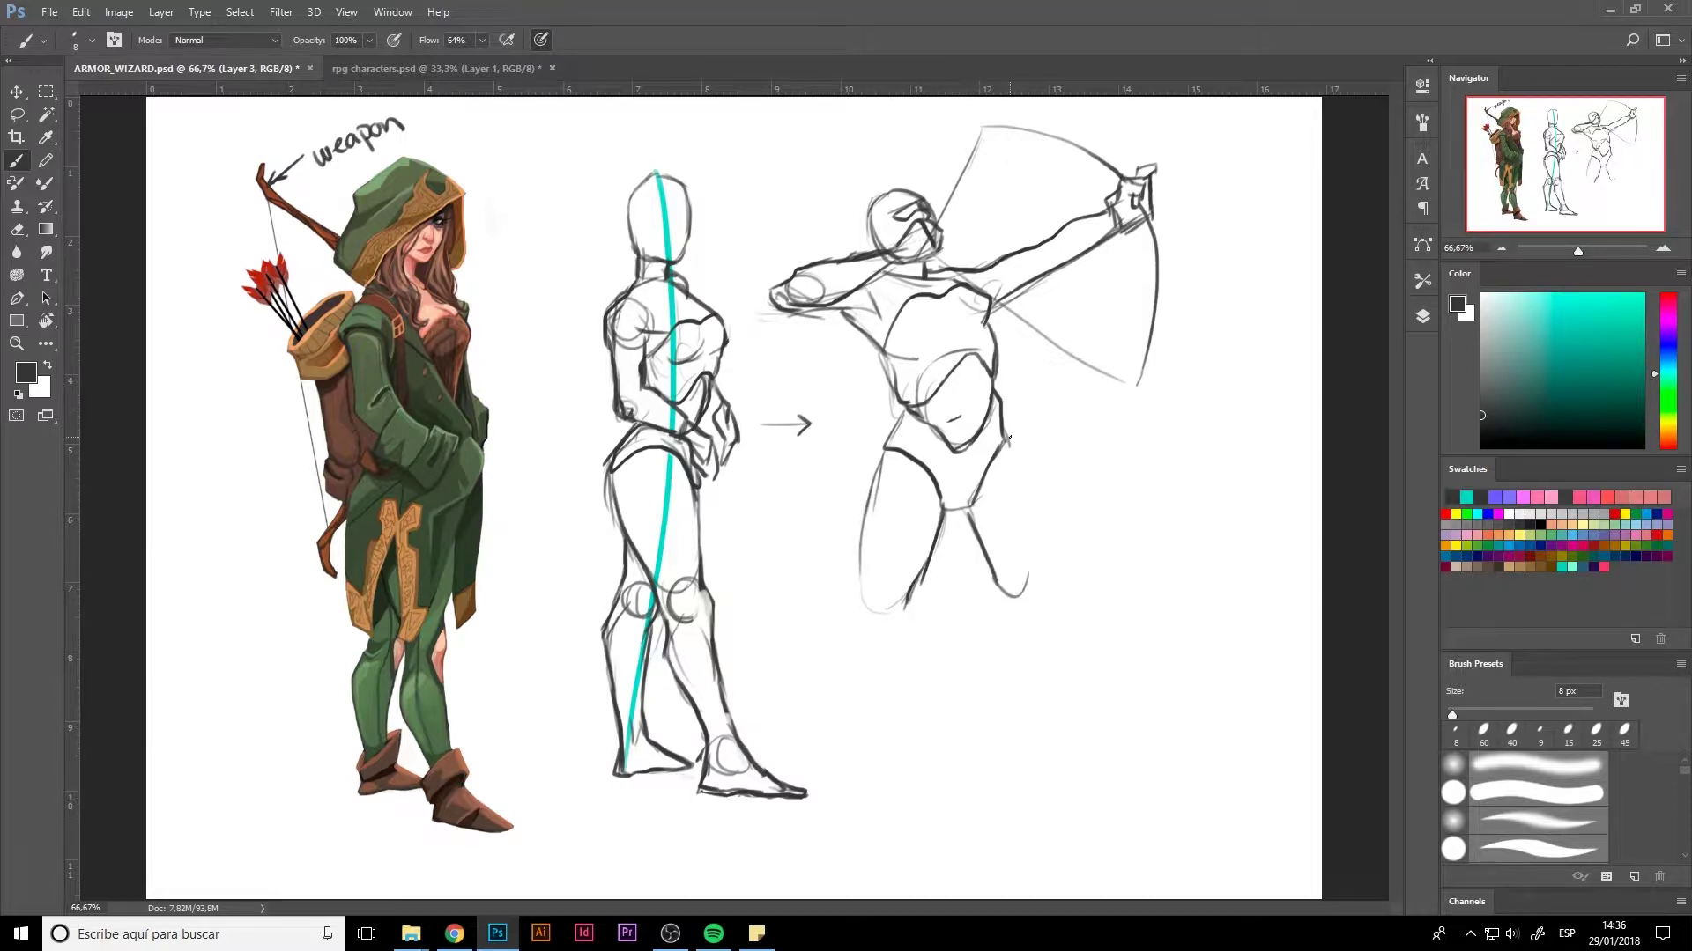
{"action": "left_click_drag", "start_coordinate": [1009, 436], "coordinate": [1032, 573]}
{"action": "left_click_drag", "start_coordinate": [1029, 516], "coordinate": [1042, 631]}
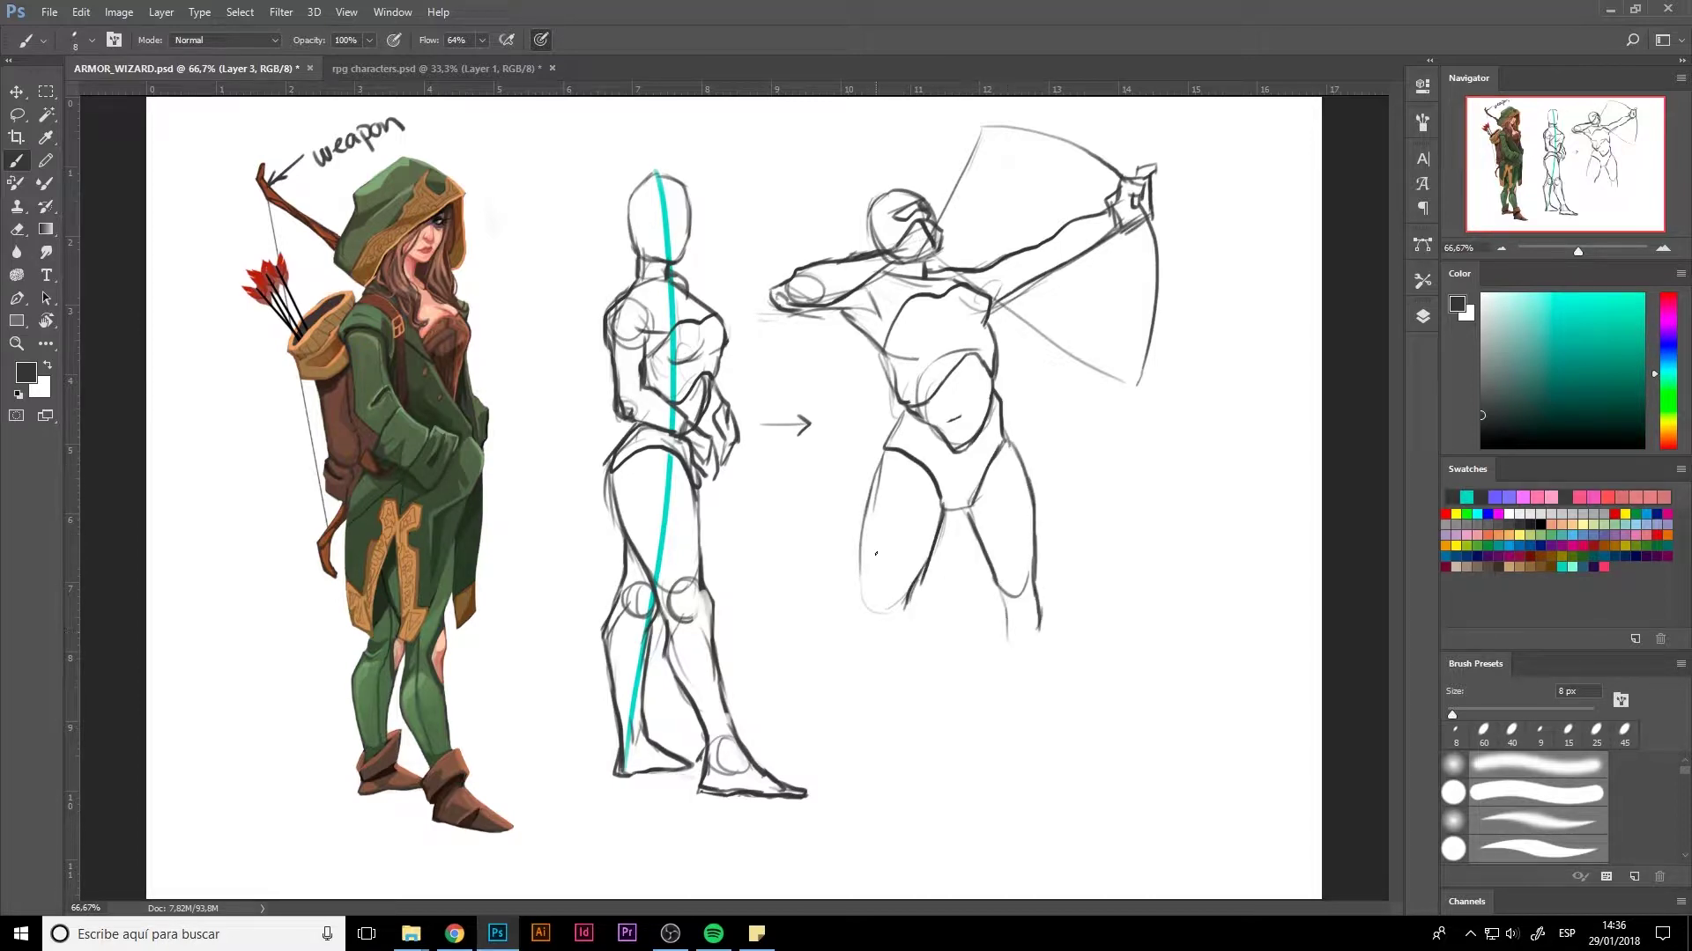
- Sketch the aiming figure's leg away from the bow from knee joint to foot, and erase the stray line beside the foot
{"action": "mouse_move", "coordinate": [876, 500]}
{"action": "left_mouse_down"}
{"action": "mouse_move", "coordinate": [867, 604]}
{"action": "mouse_move", "coordinate": [915, 576]}
{"action": "left_mouse_up"}
{"action": "mouse_move", "coordinate": [912, 583]}
{"action": "left_mouse_down"}
{"action": "mouse_move", "coordinate": [879, 631]}
{"action": "mouse_move", "coordinate": [866, 592]}
{"action": "mouse_move", "coordinate": [883, 453]}
{"action": "mouse_move", "coordinate": [868, 546]}
{"action": "left_mouse_up"}
{"action": "mouse_move", "coordinate": [853, 676]}
{"action": "left_mouse_down"}
{"action": "mouse_move", "coordinate": [866, 630]}
{"action": "mouse_move", "coordinate": [848, 796]}
{"action": "mouse_move", "coordinate": [886, 805]}
{"action": "left_mouse_up"}
{"action": "mouse_move", "coordinate": [912, 595]}
{"action": "left_mouse_down"}
{"action": "mouse_move", "coordinate": [878, 756]}
{"action": "mouse_move", "coordinate": [835, 800]}
{"action": "mouse_move", "coordinate": [875, 799]}
{"action": "left_mouse_up"}
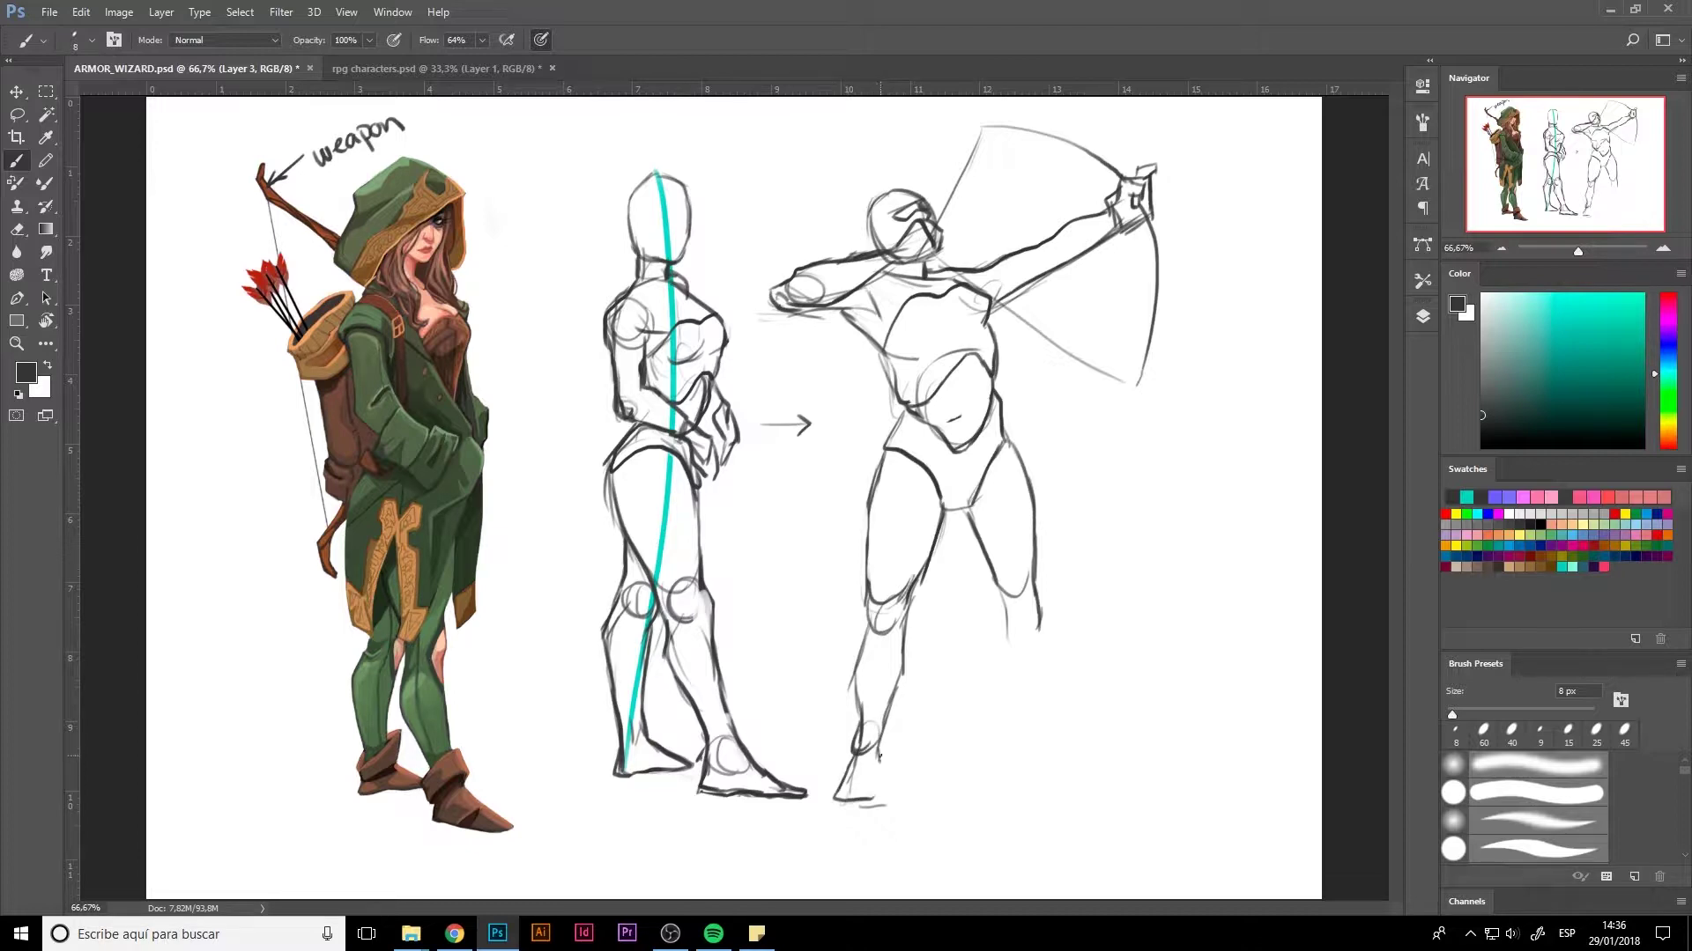
{"action": "left_click_drag", "start_coordinate": [880, 632], "coordinate": [889, 604]}
{"action": "mouse_move", "coordinate": [872, 596]}
{"action": "left_mouse_down"}
{"action": "mouse_move", "coordinate": [859, 727]}
{"action": "mouse_move", "coordinate": [847, 708]}
{"action": "left_mouse_up"}
{"action": "key", "text": "e"}
{"action": "left_click_drag", "start_coordinate": [877, 800], "coordinate": [885, 815]}
{"action": "key", "text": "b"}
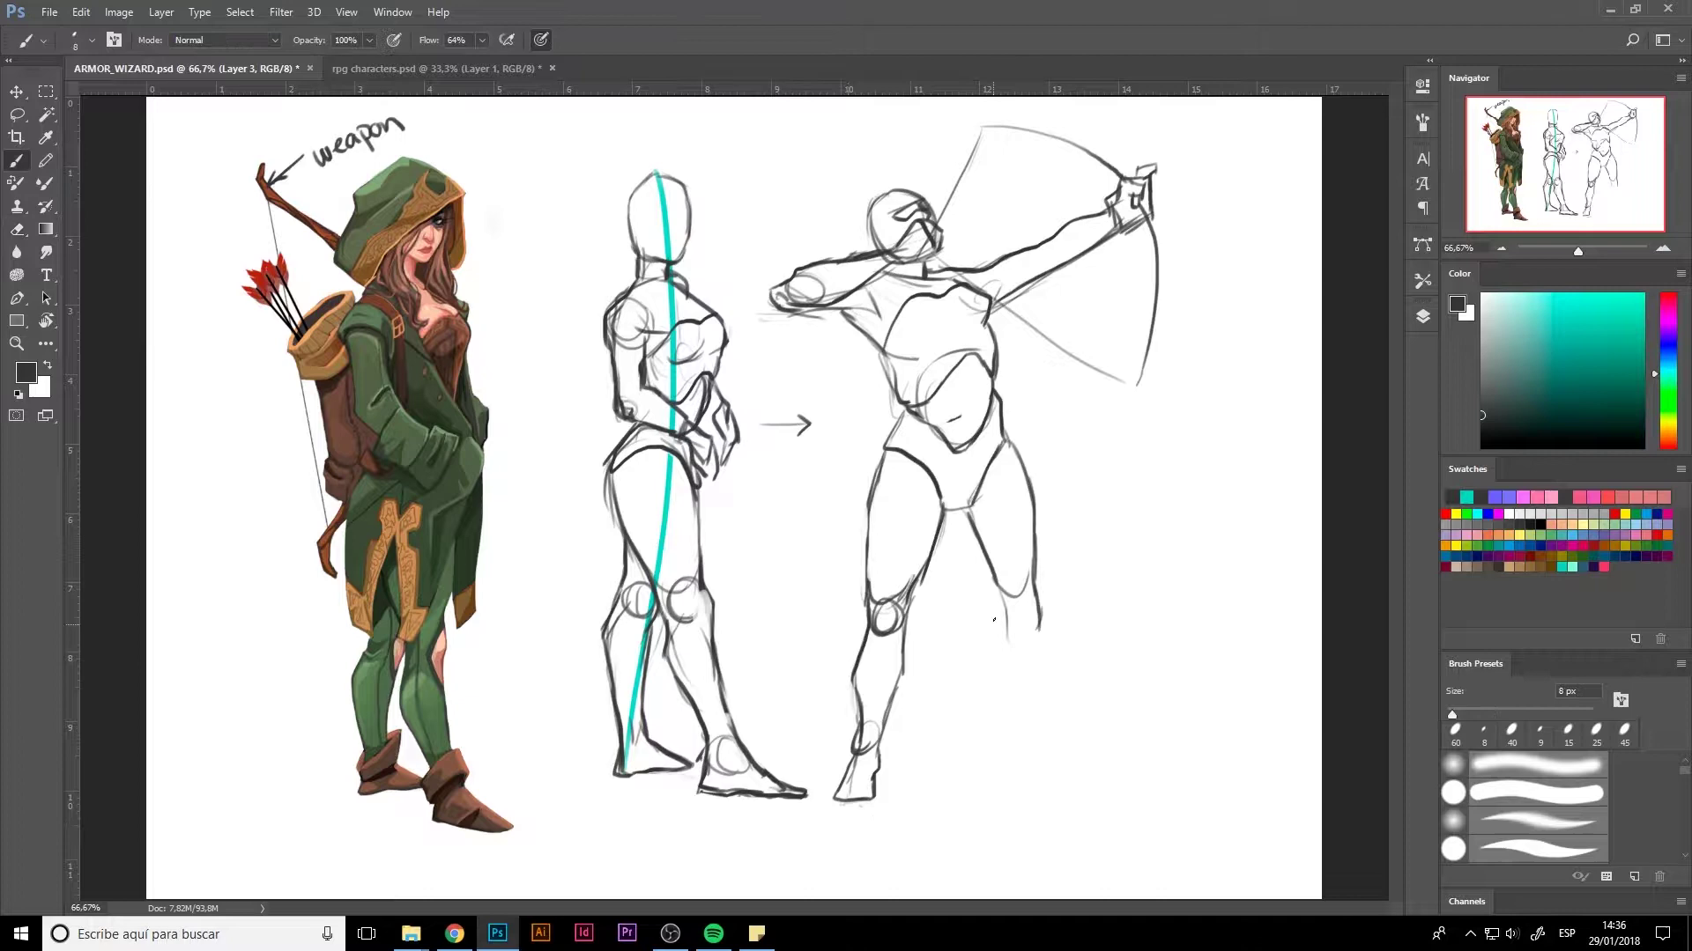
- Draw the aiming figure's bow-side shin, ankle joint and pointed foot, with a faint ground line between the feet
{"action": "left_click_drag", "start_coordinate": [1005, 608], "coordinate": [1025, 734]}
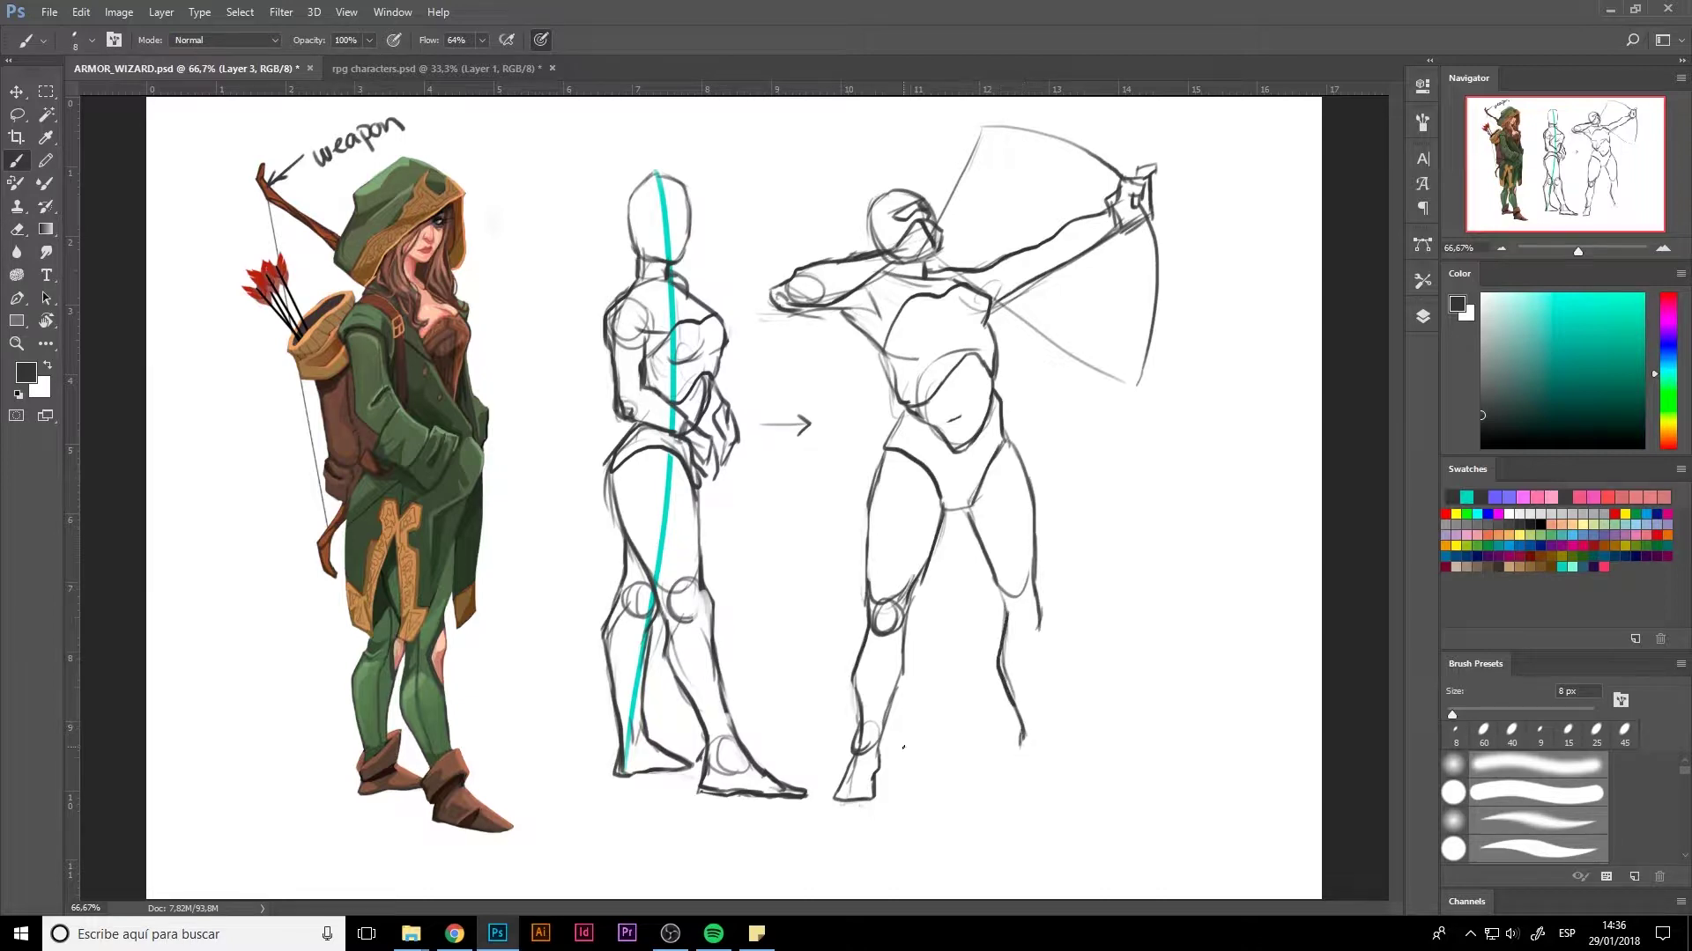
{"action": "left_click_drag", "start_coordinate": [912, 756], "coordinate": [999, 751]}
{"action": "left_click_drag", "start_coordinate": [1026, 722], "coordinate": [1022, 745]}
{"action": "left_click_drag", "start_coordinate": [1043, 626], "coordinate": [1040, 740]}
{"action": "left_click_drag", "start_coordinate": [1040, 740], "coordinate": [1101, 789]}
- Clean up and redraw the aiming figure's torso contour away from the bow, and add a curve under the chest
{"action": "left_click_drag", "start_coordinate": [906, 415], "coordinate": [866, 498]}
{"action": "key", "text": "ctrl+z"}
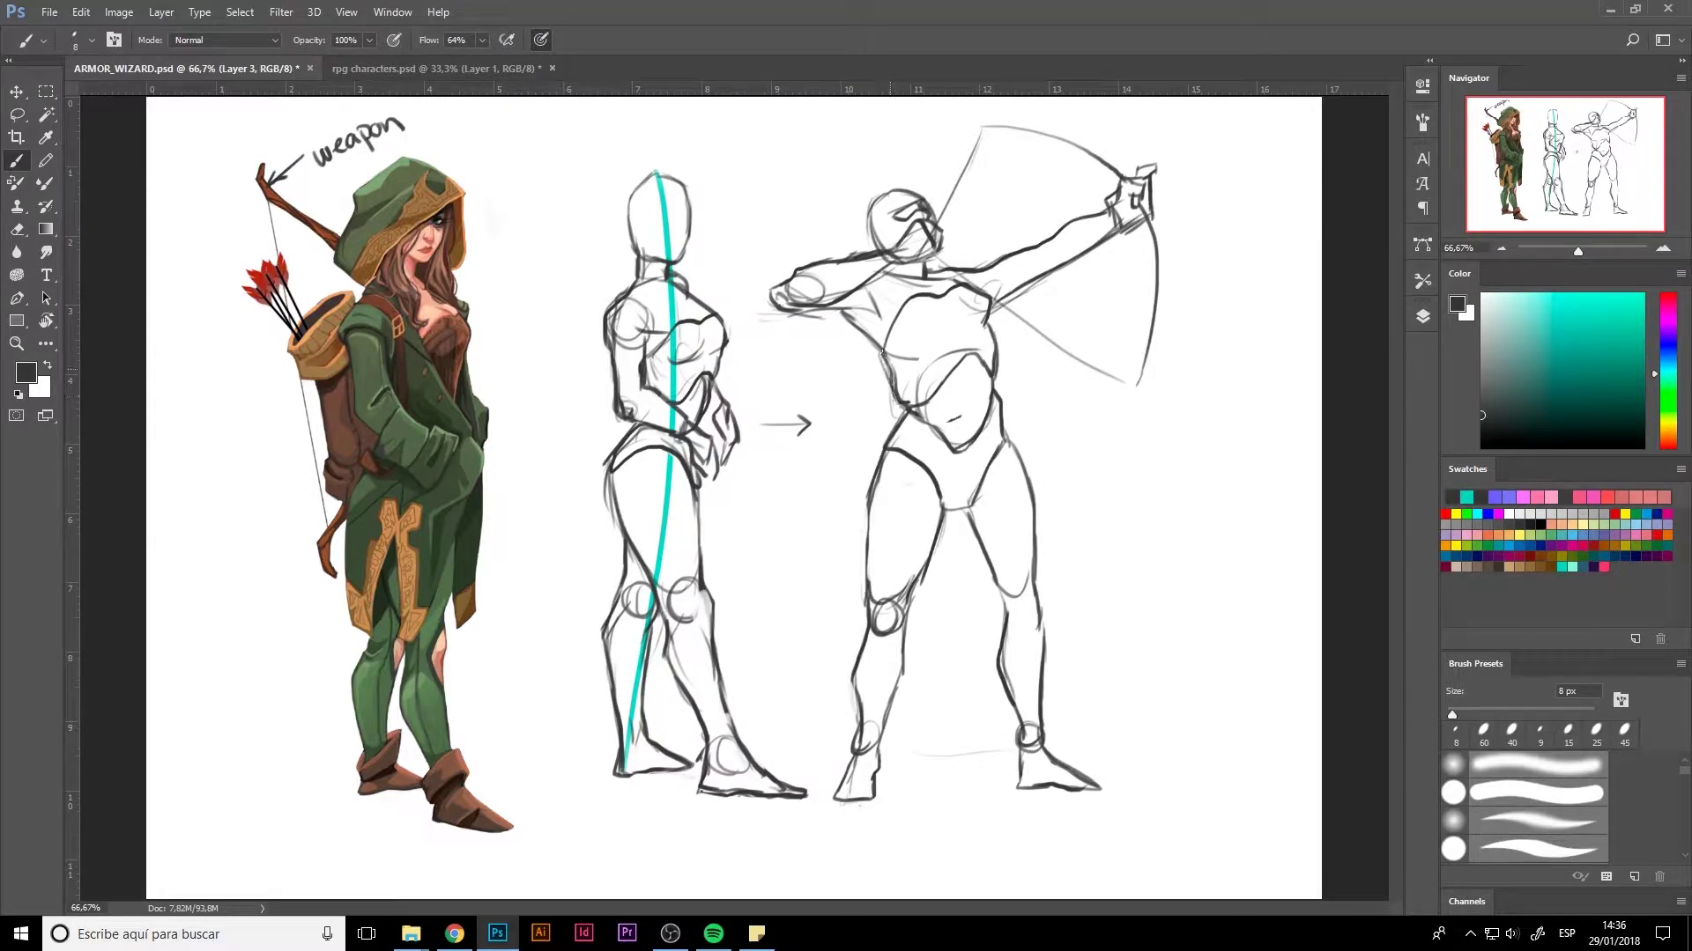
{"action": "key", "text": "e"}
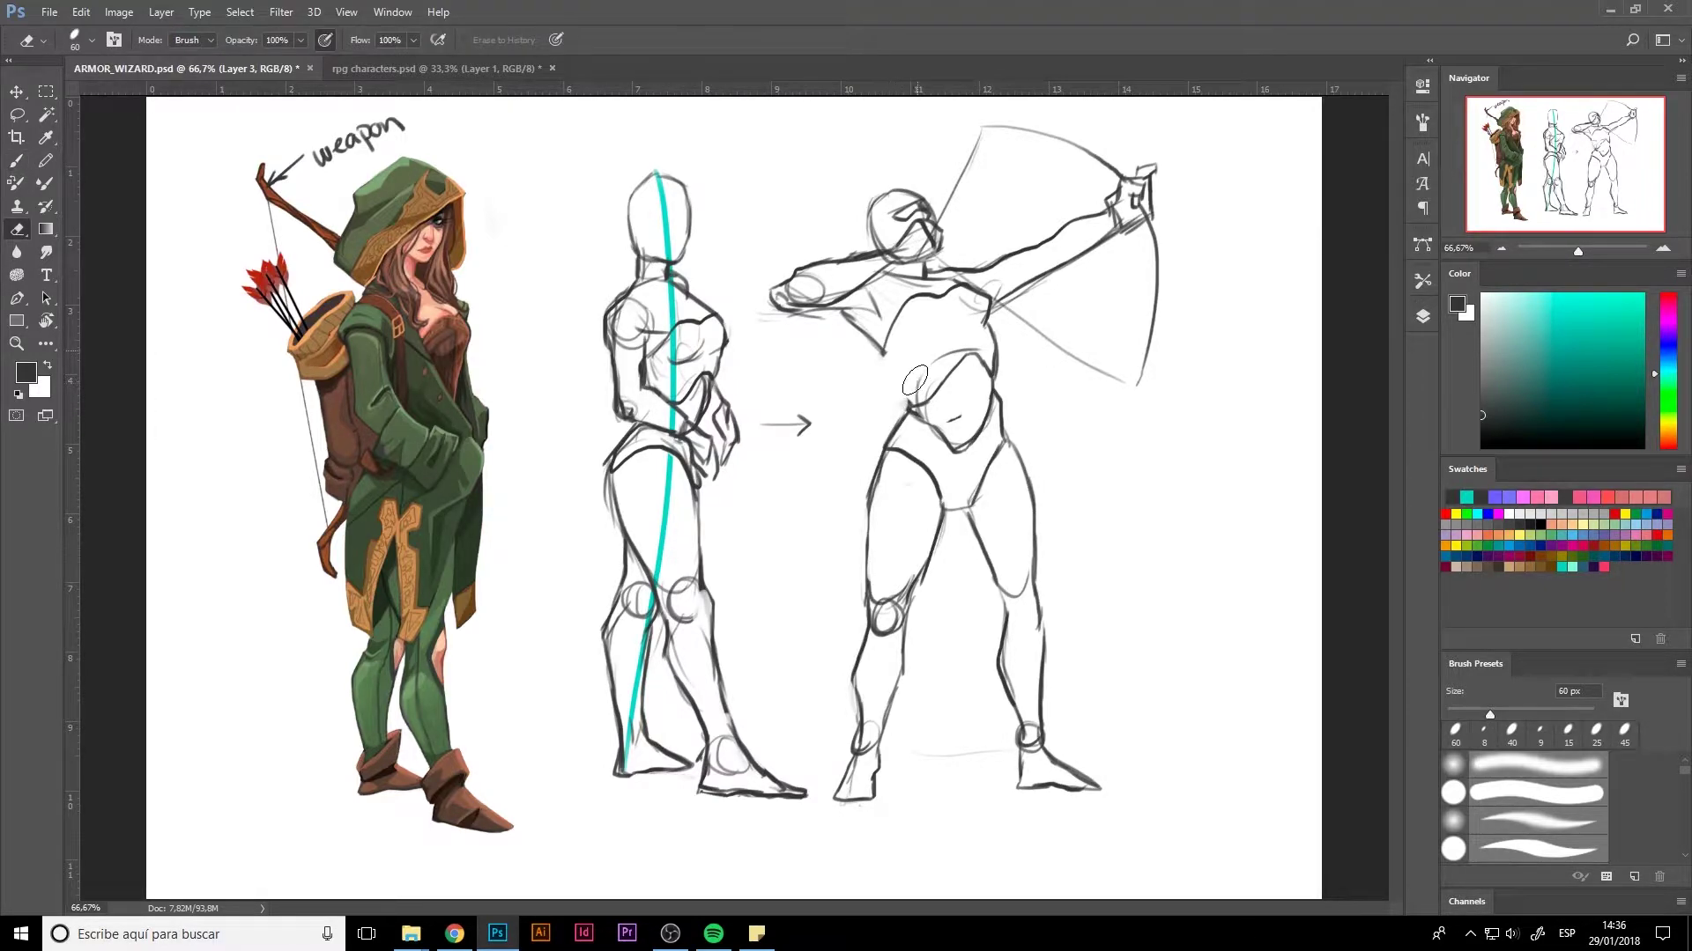
{"action": "key", "text": "b"}
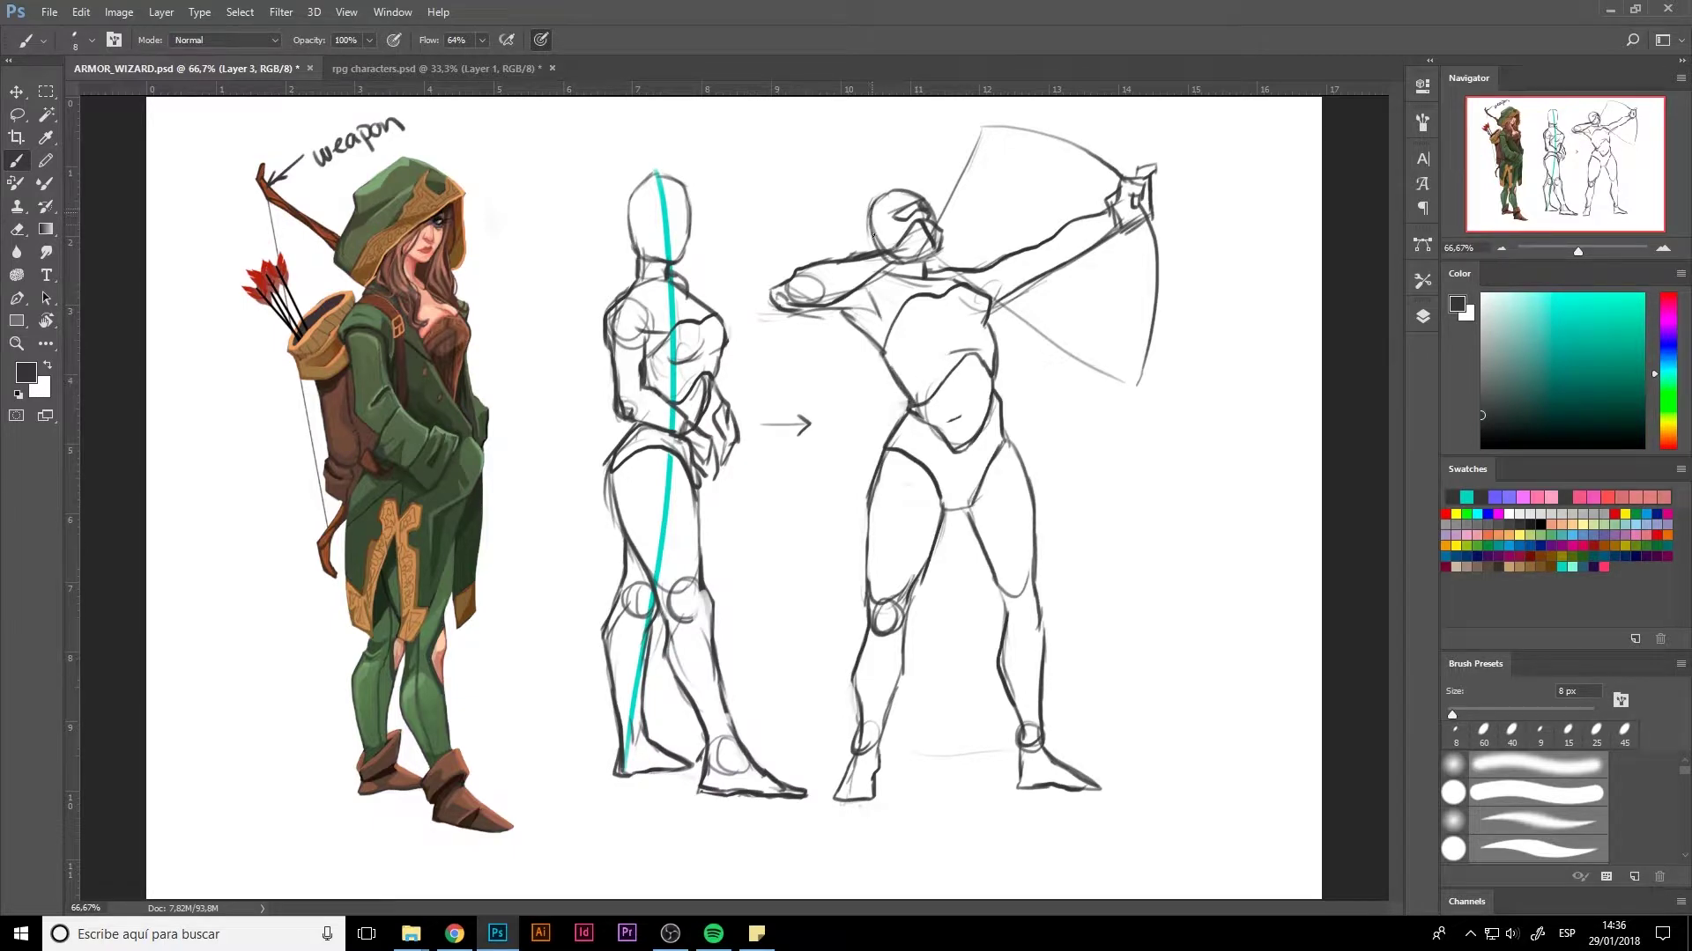
{"action": "left_click_drag", "start_coordinate": [873, 234], "coordinate": [875, 240]}
{"action": "mouse_move", "coordinate": [885, 326]}
{"action": "left_mouse_down"}
{"action": "mouse_move", "coordinate": [921, 347]}
{"action": "mouse_move", "coordinate": [898, 337]}
{"action": "left_mouse_up"}
- Draw a teal line of action with a 10 px brush from the aiming figure's head through the torso to the foot away from the bow
{"action": "left_click", "coordinate": [1568, 293]}
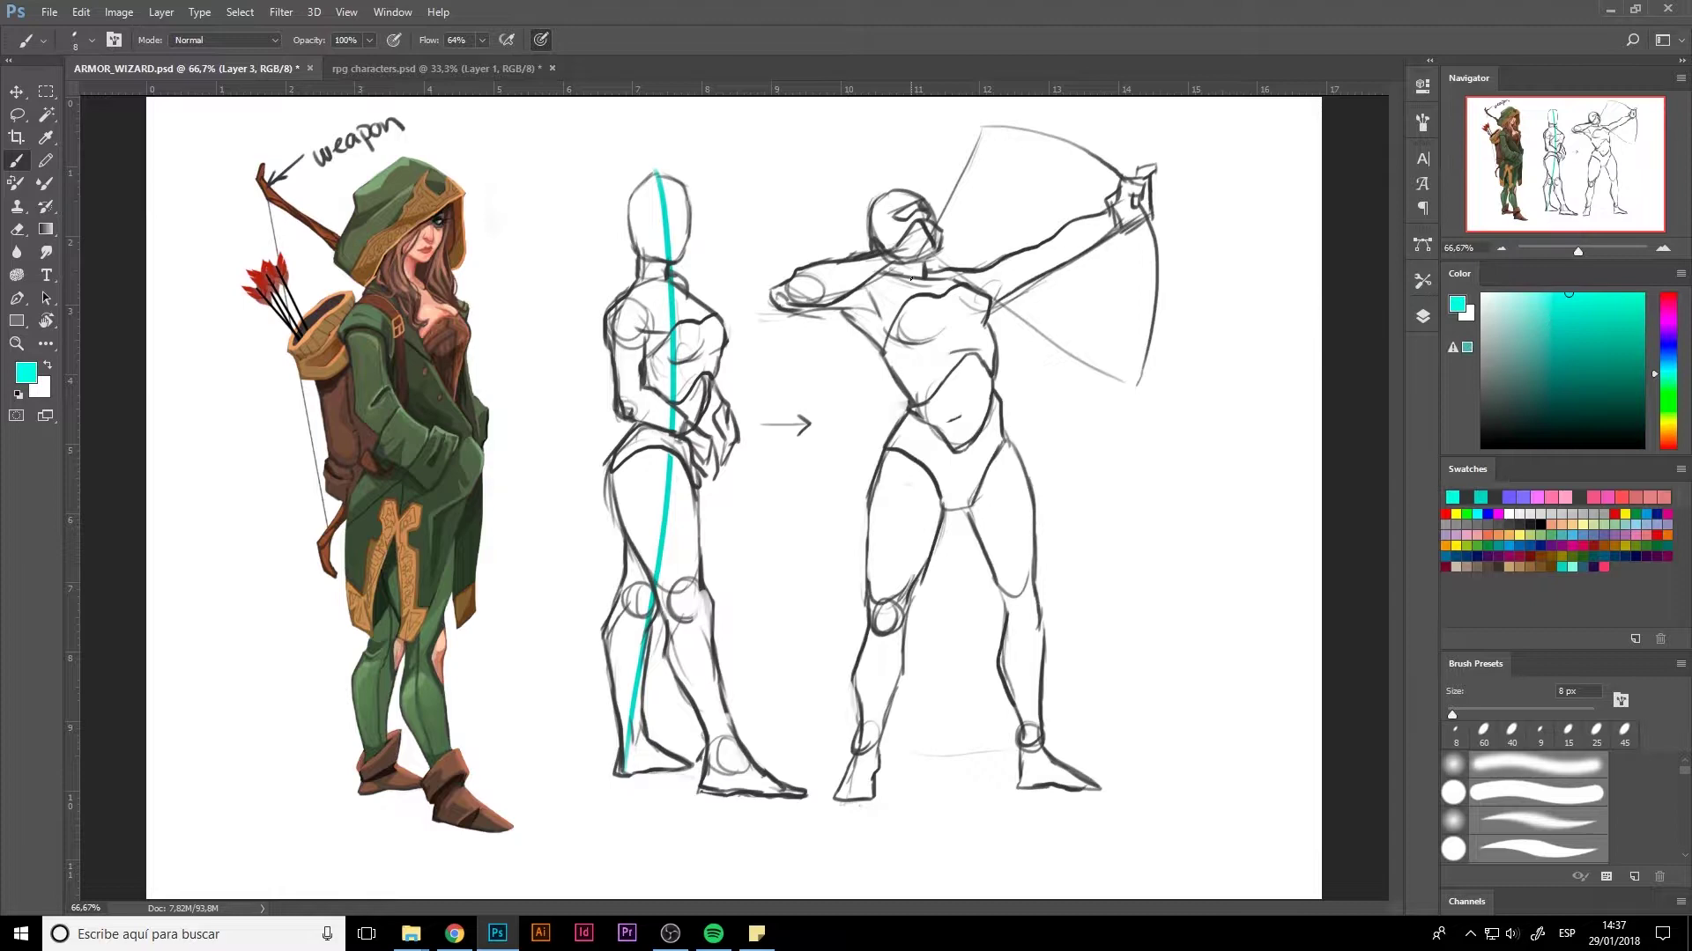
{"action": "key", "text": "bracketright"}
{"action": "key", "text": "bracketright"}
{"action": "key", "text": "bracketright"}
{"action": "key", "text": "bracketright"}
{"action": "key", "text": "bracketright"}
{"action": "key", "text": "bracketright"}
{"action": "left_click_drag", "start_coordinate": [883, 188], "coordinate": [848, 652]}
{"action": "key", "text": "ctrl+z"}
{"action": "left_click", "coordinate": [1480, 497]}
{"action": "left_click_drag", "start_coordinate": [881, 197], "coordinate": [848, 745]}
{"action": "key", "text": "ctrl+z"}
{"action": "key", "text": "bracketleft"}
{"action": "key", "text": "bracketleft"}
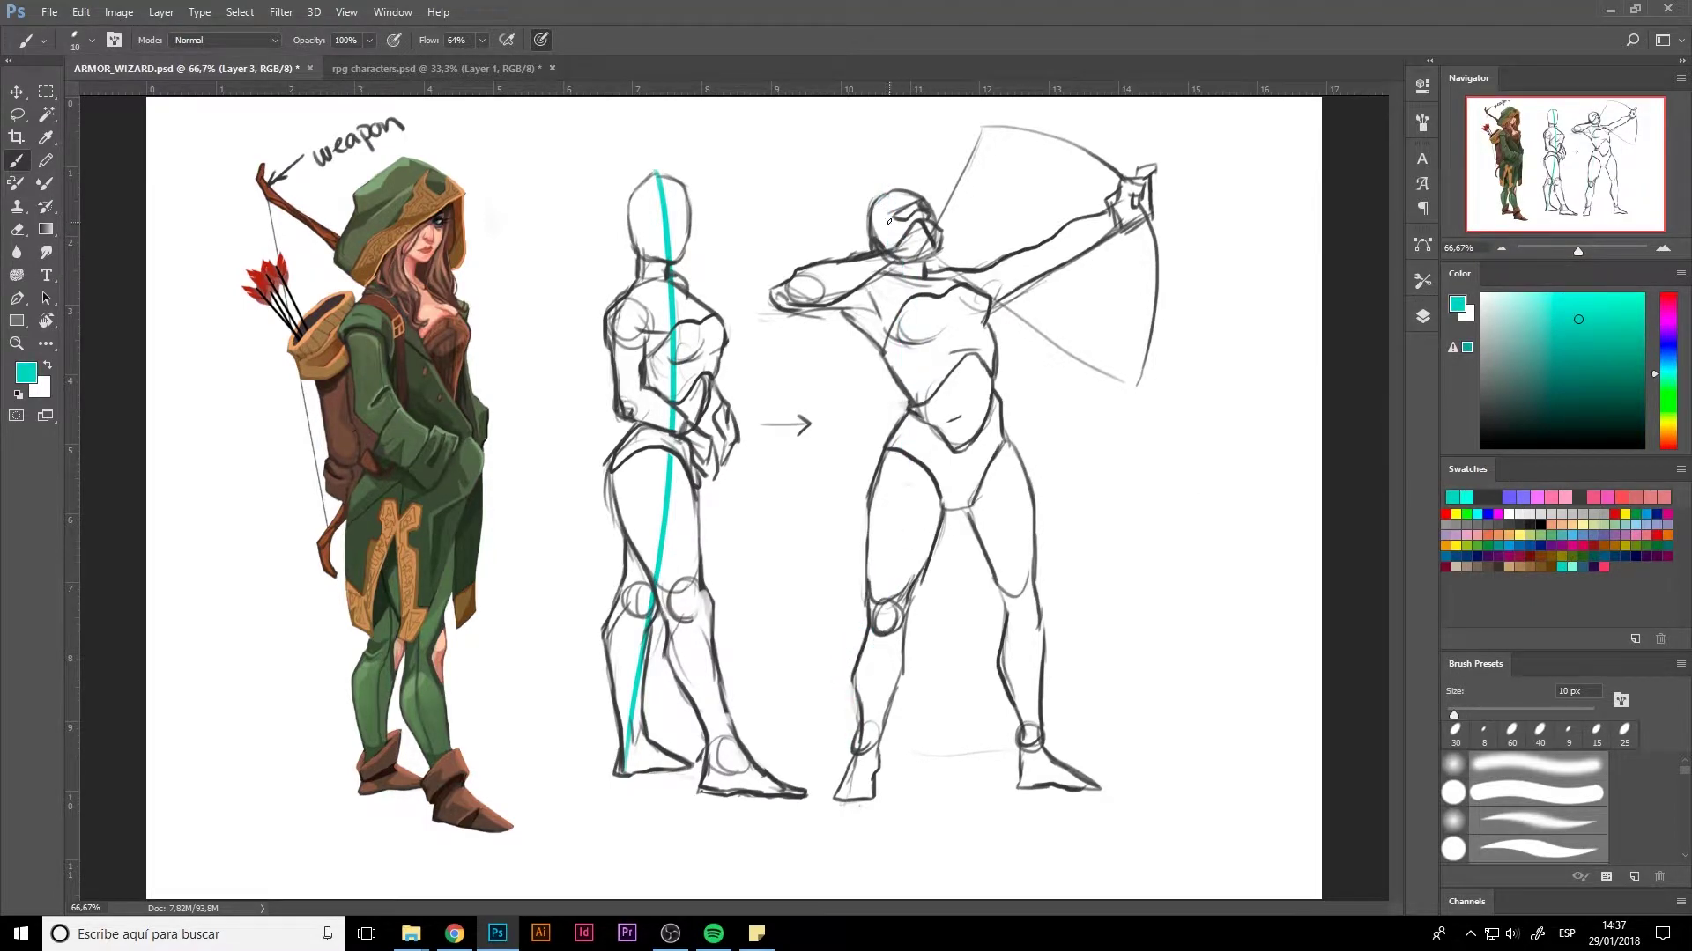
{"action": "mouse_move", "coordinate": [879, 204]}
{"action": "left_mouse_down"}
{"action": "mouse_move", "coordinate": [919, 344]}
{"action": "mouse_move", "coordinate": [883, 605]}
{"action": "mouse_move", "coordinate": [904, 303]}
{"action": "mouse_move", "coordinate": [885, 784]}
{"action": "left_mouse_up"}
{"action": "key", "text": "ctrl+z"}
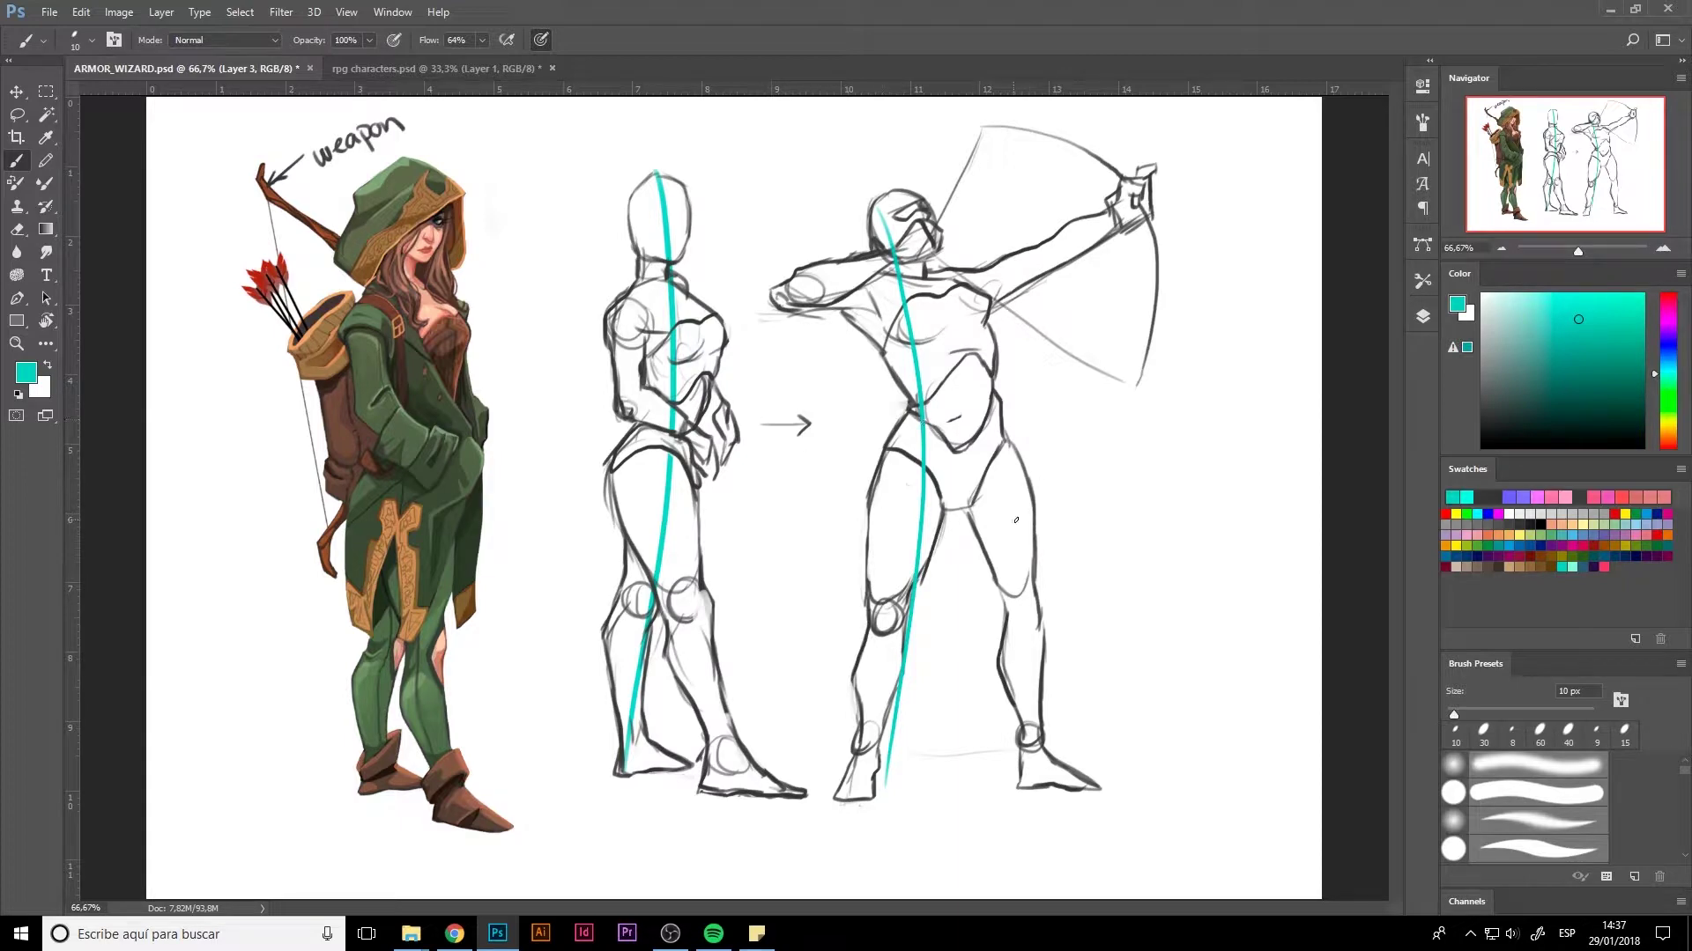
- Write the teal note "more skinny body" beside the aiming figure's head and mark both sides of the waist with inward-pointing angles
{"action": "left_click_drag", "start_coordinate": [738, 164], "coordinate": [768, 153]}
{"action": "left_click_drag", "start_coordinate": [776, 160], "coordinate": [787, 142]}
{"action": "mouse_move", "coordinate": [790, 148]}
{"action": "left_mouse_down"}
{"action": "mouse_move", "coordinate": [801, 134]}
{"action": "mouse_move", "coordinate": [763, 185]}
{"action": "left_mouse_up"}
{"action": "left_click_drag", "start_coordinate": [777, 167], "coordinate": [793, 174]}
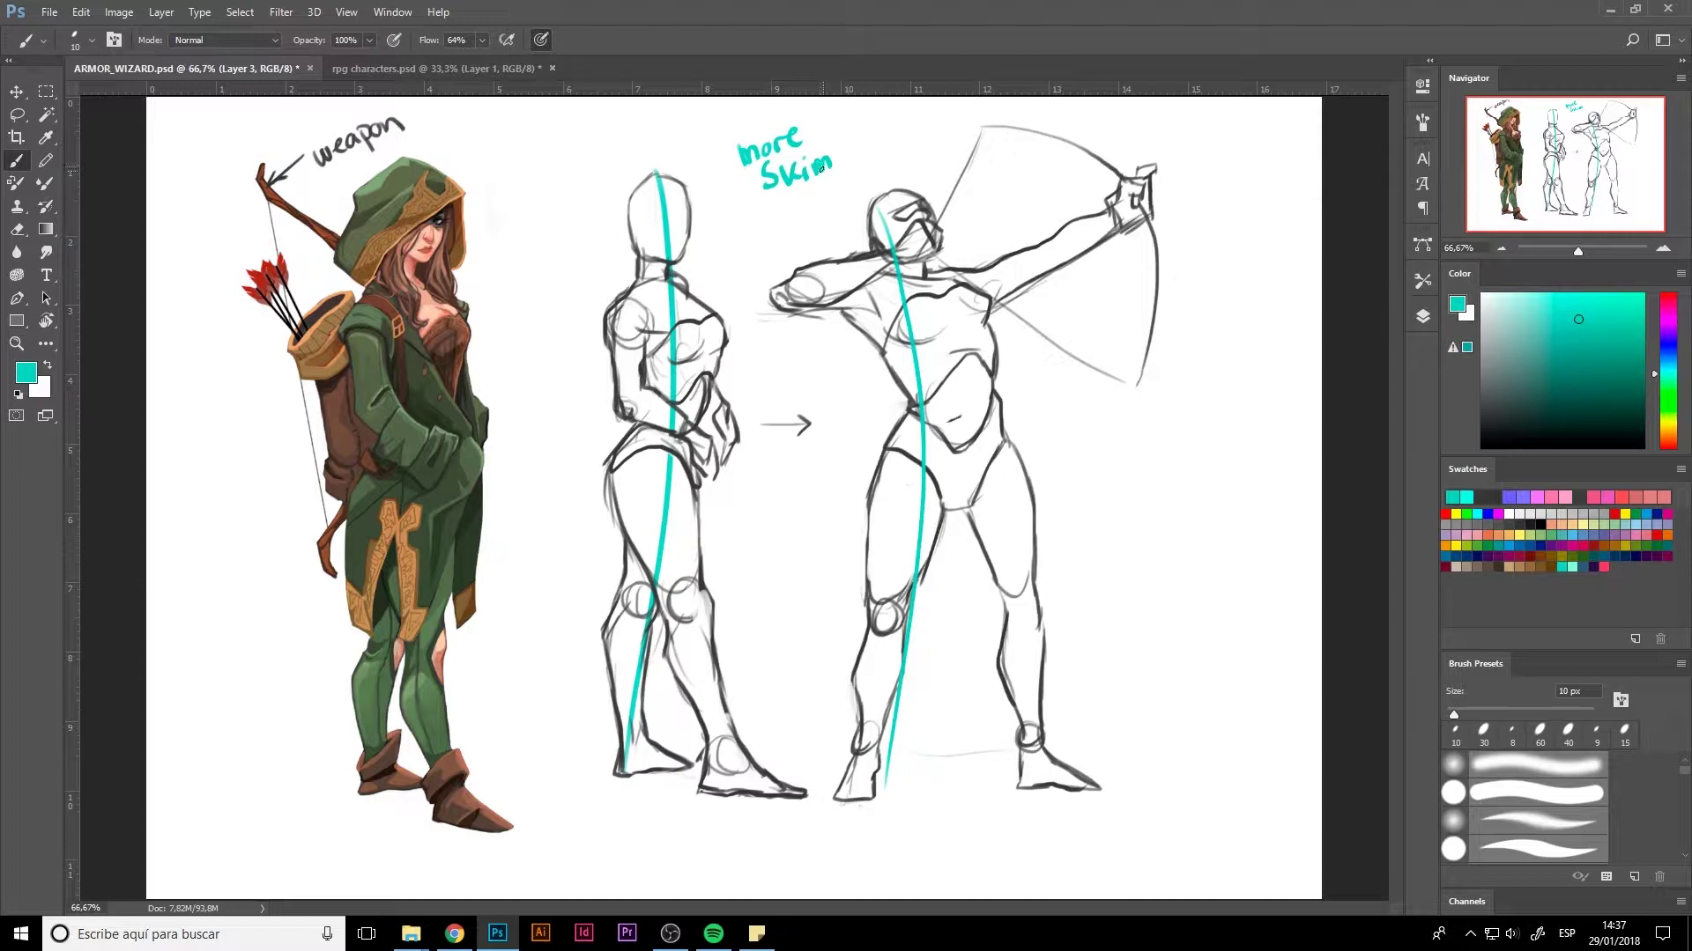
{"action": "key", "text": "e"}
{"action": "mouse_move", "coordinate": [826, 166]}
{"action": "left_mouse_down"}
{"action": "mouse_move", "coordinate": [821, 179]}
{"action": "mouse_move", "coordinate": [847, 183]}
{"action": "left_mouse_up"}
{"action": "key", "text": "b"}
{"action": "left_click_drag", "start_coordinate": [766, 229], "coordinate": [770, 222]}
{"action": "left_click_drag", "start_coordinate": [787, 214], "coordinate": [783, 216]}
{"action": "left_click_drag", "start_coordinate": [802, 215], "coordinate": [806, 228]}
{"action": "left_click_drag", "start_coordinate": [814, 207], "coordinate": [819, 230]}
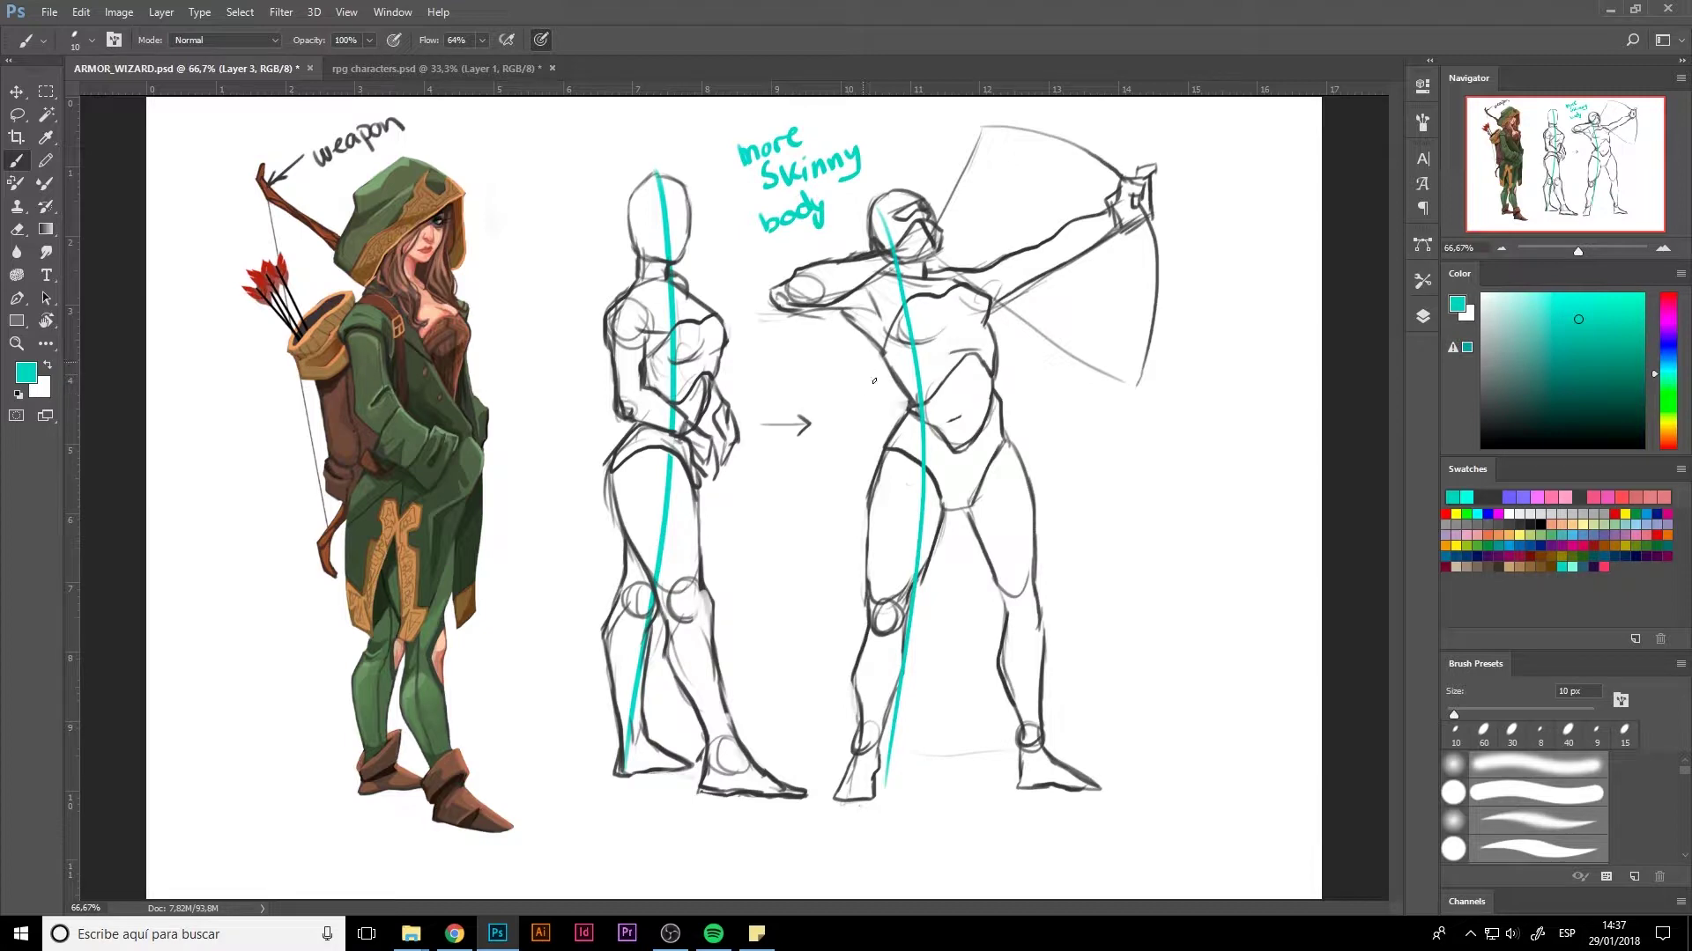
{"action": "left_click_drag", "start_coordinate": [865, 368], "coordinate": [870, 427]}
{"action": "left_click_drag", "start_coordinate": [1017, 363], "coordinate": [1021, 428]}
- Lasso both mannequin sketches with their note, scale them down and place them beside the painted archer's upper body
{"action": "key", "text": "ctrl+t"}
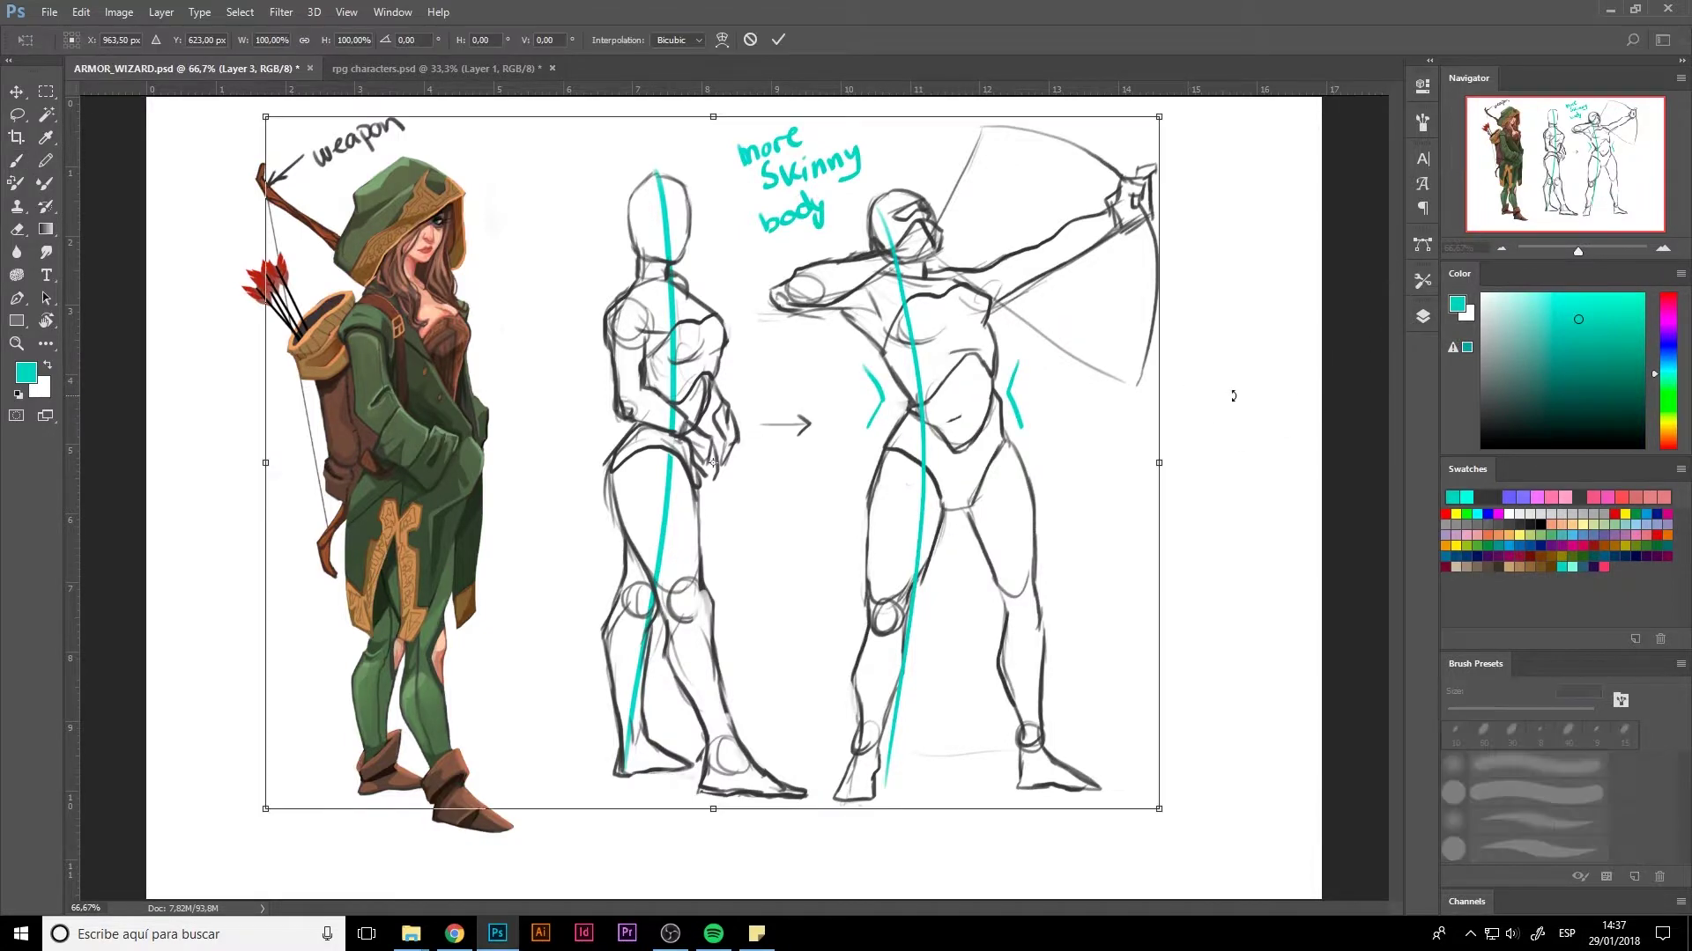
{"action": "key", "text": "Return"}
{"action": "key", "text": "l"}
{"action": "mouse_move", "coordinate": [1207, 422]}
{"action": "left_mouse_down"}
{"action": "mouse_move", "coordinate": [1194, 703]}
{"action": "mouse_move", "coordinate": [958, 836]}
{"action": "mouse_move", "coordinate": [613, 797]}
{"action": "mouse_move", "coordinate": [554, 635]}
{"action": "mouse_move", "coordinate": [565, 337]}
{"action": "mouse_move", "coordinate": [610, 120]}
{"action": "mouse_move", "coordinate": [1057, 94]}
{"action": "mouse_move", "coordinate": [1203, 158]}
{"action": "mouse_move", "coordinate": [1192, 461]}
{"action": "left_mouse_up"}
{"action": "key", "text": "ctrl+t"}
{"action": "left_click_drag", "start_coordinate": [1201, 804], "coordinate": [982, 577]}
{"action": "key", "text": "Return"}
{"action": "key", "text": "ctrl+t"}
{"action": "left_click_drag", "start_coordinate": [891, 468], "coordinate": [881, 490]}
{"action": "key", "text": "Return"}
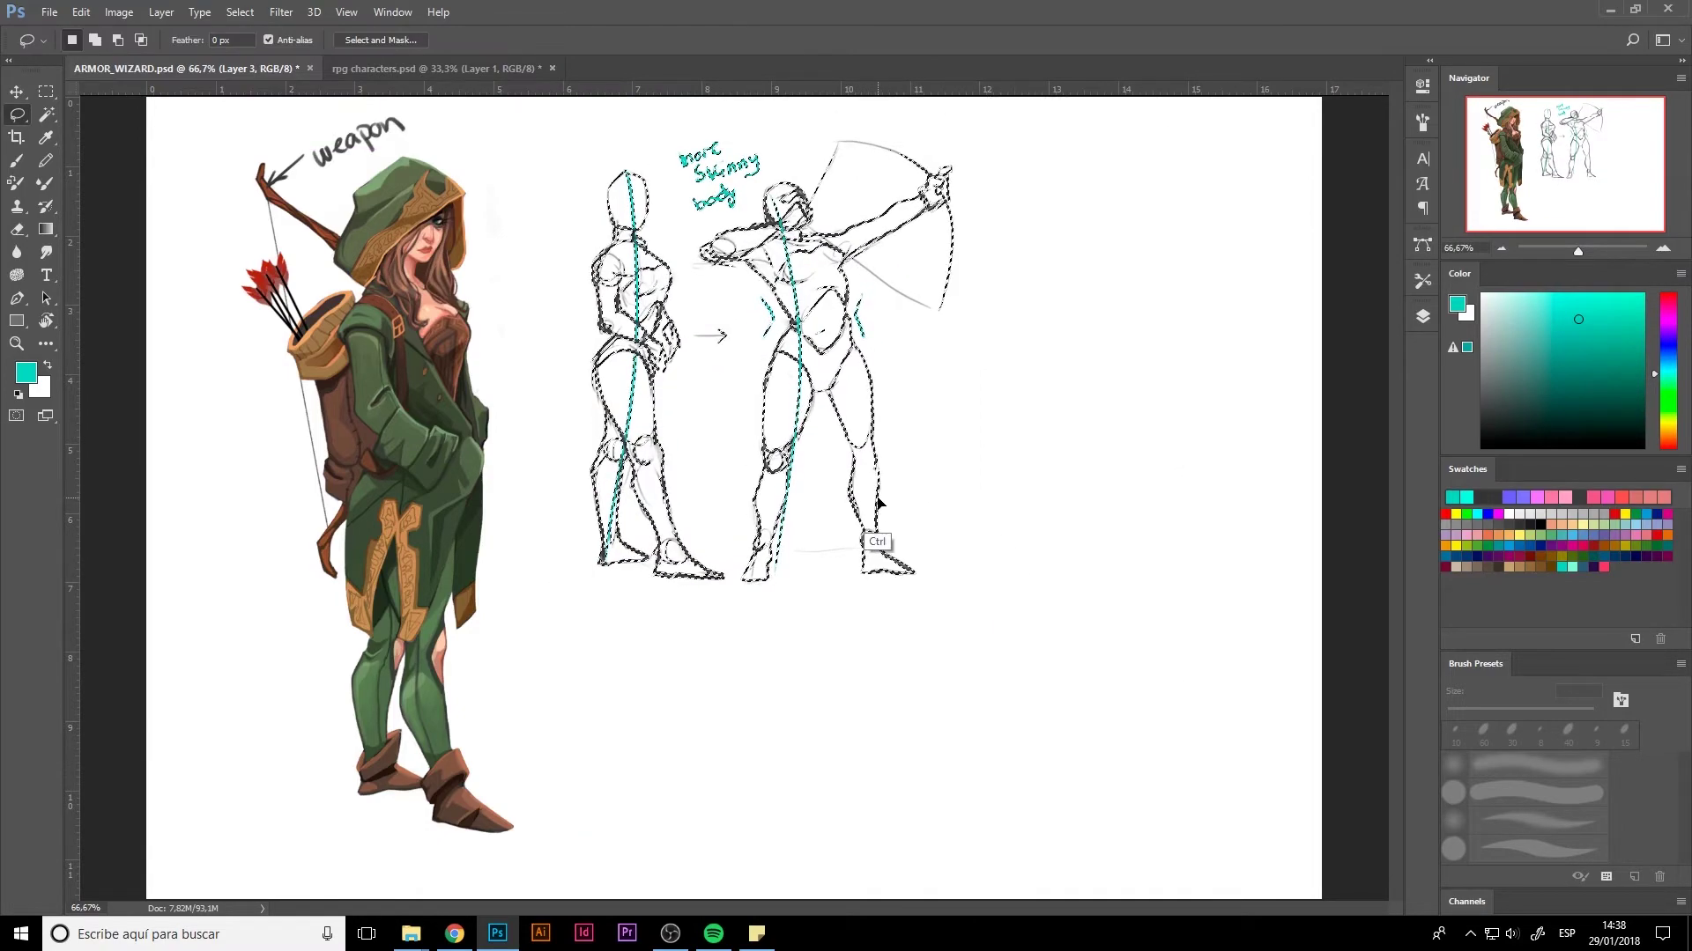
- Switch the brush to dark gray and sketch a third figure's oval head, neck, shoulders and torso beside the bow
{"action": "key", "text": "b"}
{"action": "left_click_drag", "start_coordinate": [1531, 360], "coordinate": [1453, 409]}
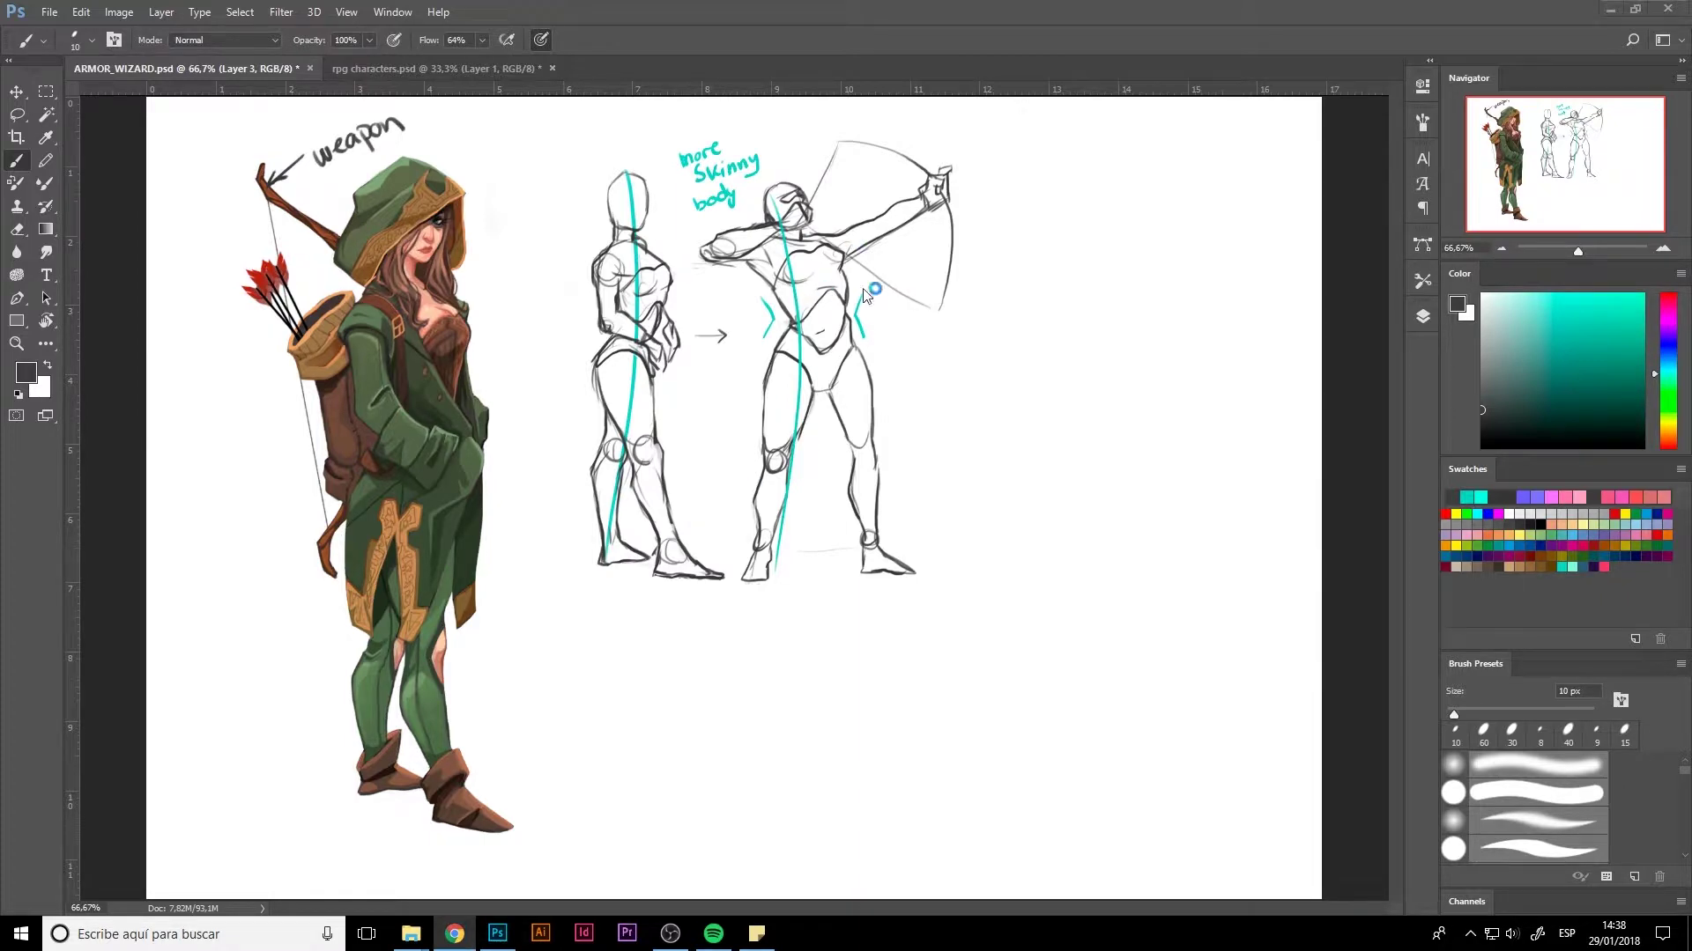
{"action": "mouse_move", "coordinate": [1049, 201]}
{"action": "left_mouse_down"}
{"action": "mouse_move", "coordinate": [1021, 270]}
{"action": "mouse_move", "coordinate": [1070, 289]}
{"action": "left_mouse_up"}
{"action": "mouse_move", "coordinate": [1035, 216]}
{"action": "left_mouse_down"}
{"action": "mouse_move", "coordinate": [1080, 228]}
{"action": "mouse_move", "coordinate": [1079, 300]}
{"action": "mouse_move", "coordinate": [1020, 327]}
{"action": "mouse_move", "coordinate": [1009, 377]}
{"action": "mouse_move", "coordinate": [1129, 381]}
{"action": "left_mouse_up"}
{"action": "mouse_move", "coordinate": [1078, 306]}
{"action": "left_mouse_down"}
{"action": "mouse_move", "coordinate": [1116, 324]}
{"action": "mouse_move", "coordinate": [1127, 381]}
{"action": "left_mouse_up"}
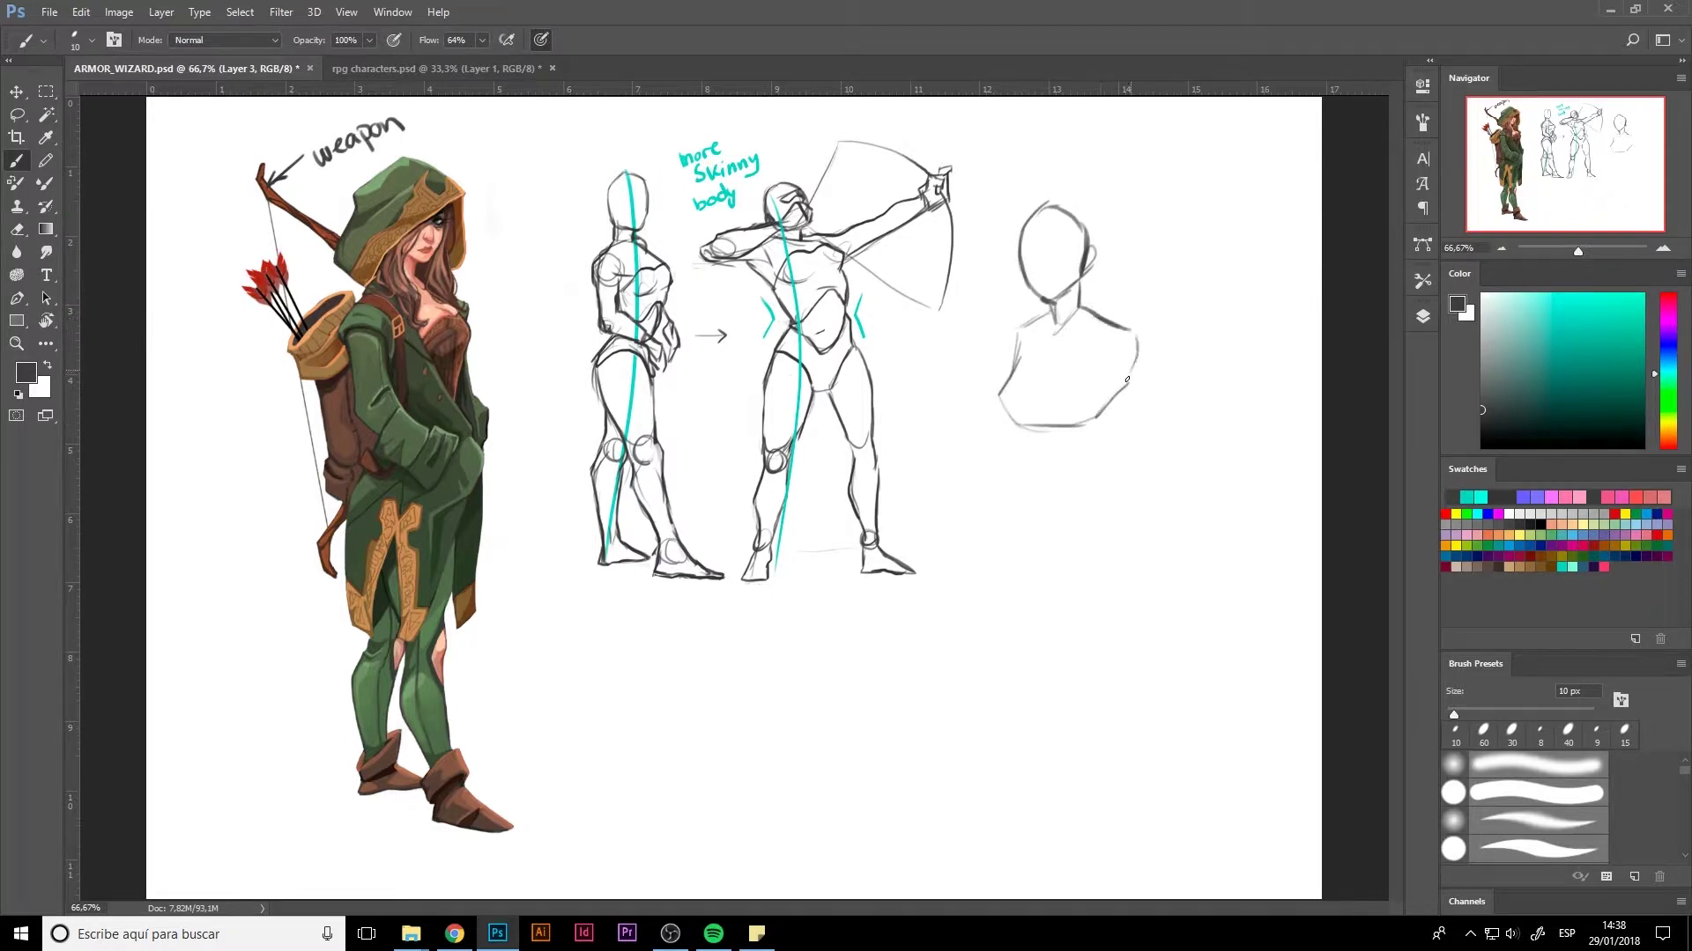
{"action": "mouse_move", "coordinate": [1003, 381]}
{"action": "left_mouse_down"}
{"action": "mouse_move", "coordinate": [1036, 453]}
{"action": "mouse_move", "coordinate": [1126, 410]}
{"action": "mouse_move", "coordinate": [1142, 360]}
{"action": "left_mouse_up"}
- Rough in the third figure's arms, one bent at a round elbow and the other hanging inward across the body
{"action": "mouse_move", "coordinate": [1011, 346]}
{"action": "left_mouse_down"}
{"action": "mouse_move", "coordinate": [961, 452]}
{"action": "mouse_move", "coordinate": [994, 447]}
{"action": "mouse_move", "coordinate": [977, 442]}
{"action": "mouse_move", "coordinate": [970, 462]}
{"action": "mouse_move", "coordinate": [1012, 490]}
{"action": "left_mouse_up"}
{"action": "left_click_drag", "start_coordinate": [985, 453], "coordinate": [1028, 477]}
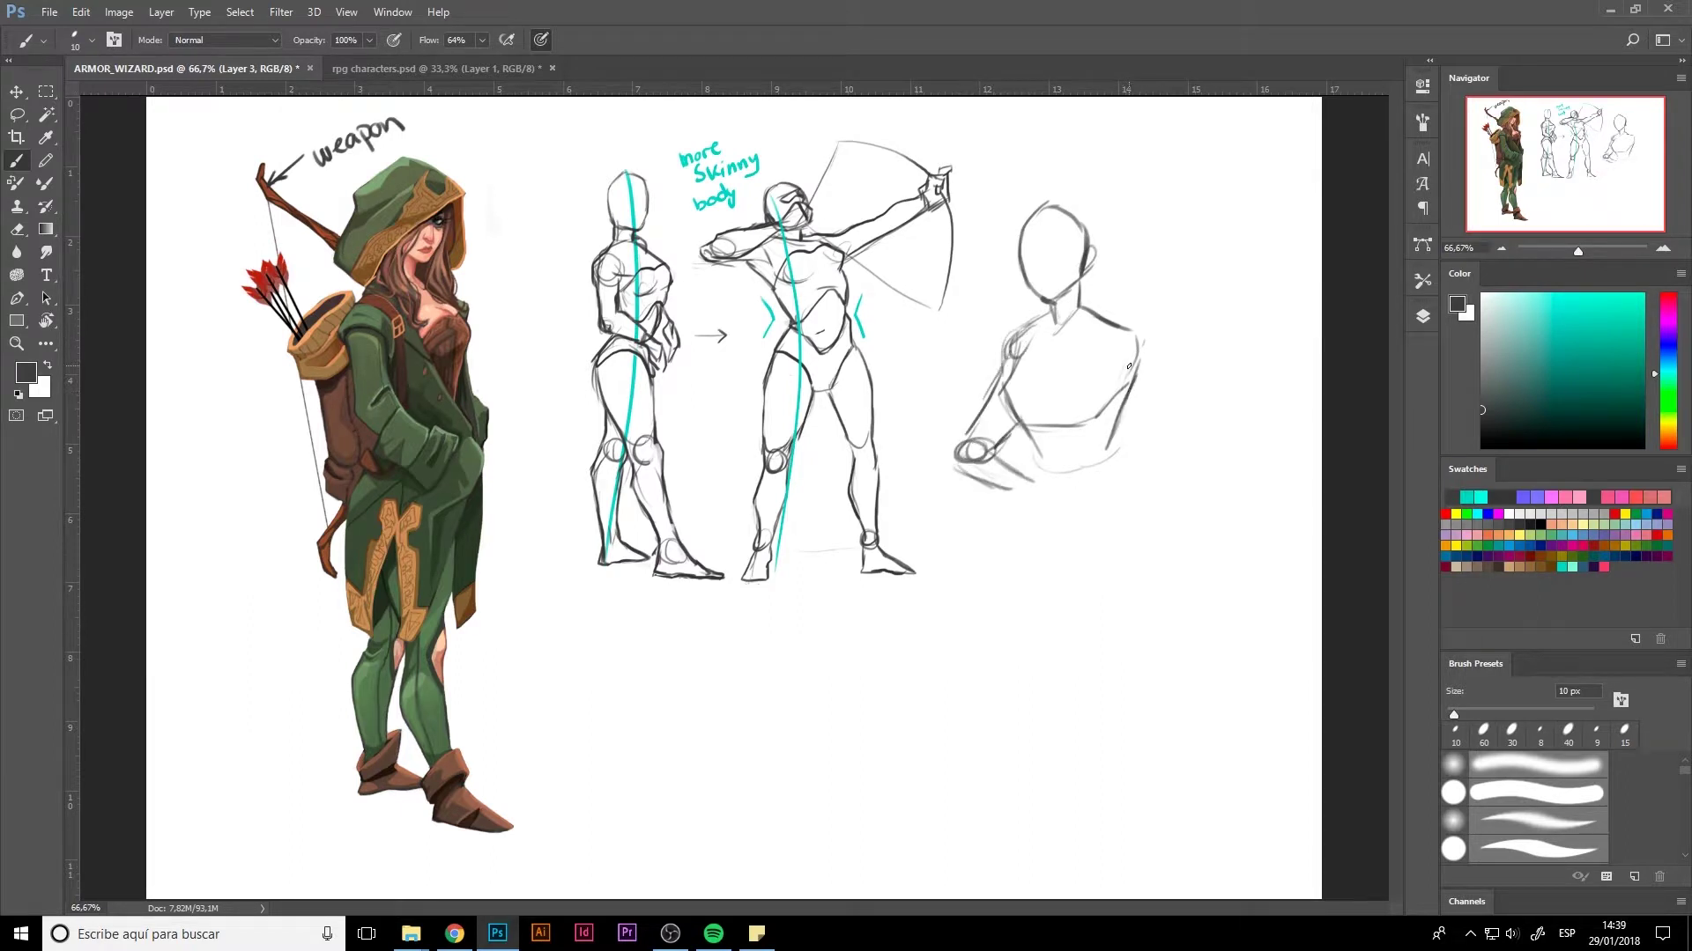
{"action": "left_click_drag", "start_coordinate": [1121, 351], "coordinate": [1056, 542]}
{"action": "mouse_move", "coordinate": [1124, 405]}
{"action": "left_mouse_down"}
{"action": "mouse_move", "coordinate": [1093, 490]}
{"action": "mouse_move", "coordinate": [1106, 458]}
{"action": "left_mouse_up"}
{"action": "left_click_drag", "start_coordinate": [1145, 332], "coordinate": [1128, 403]}
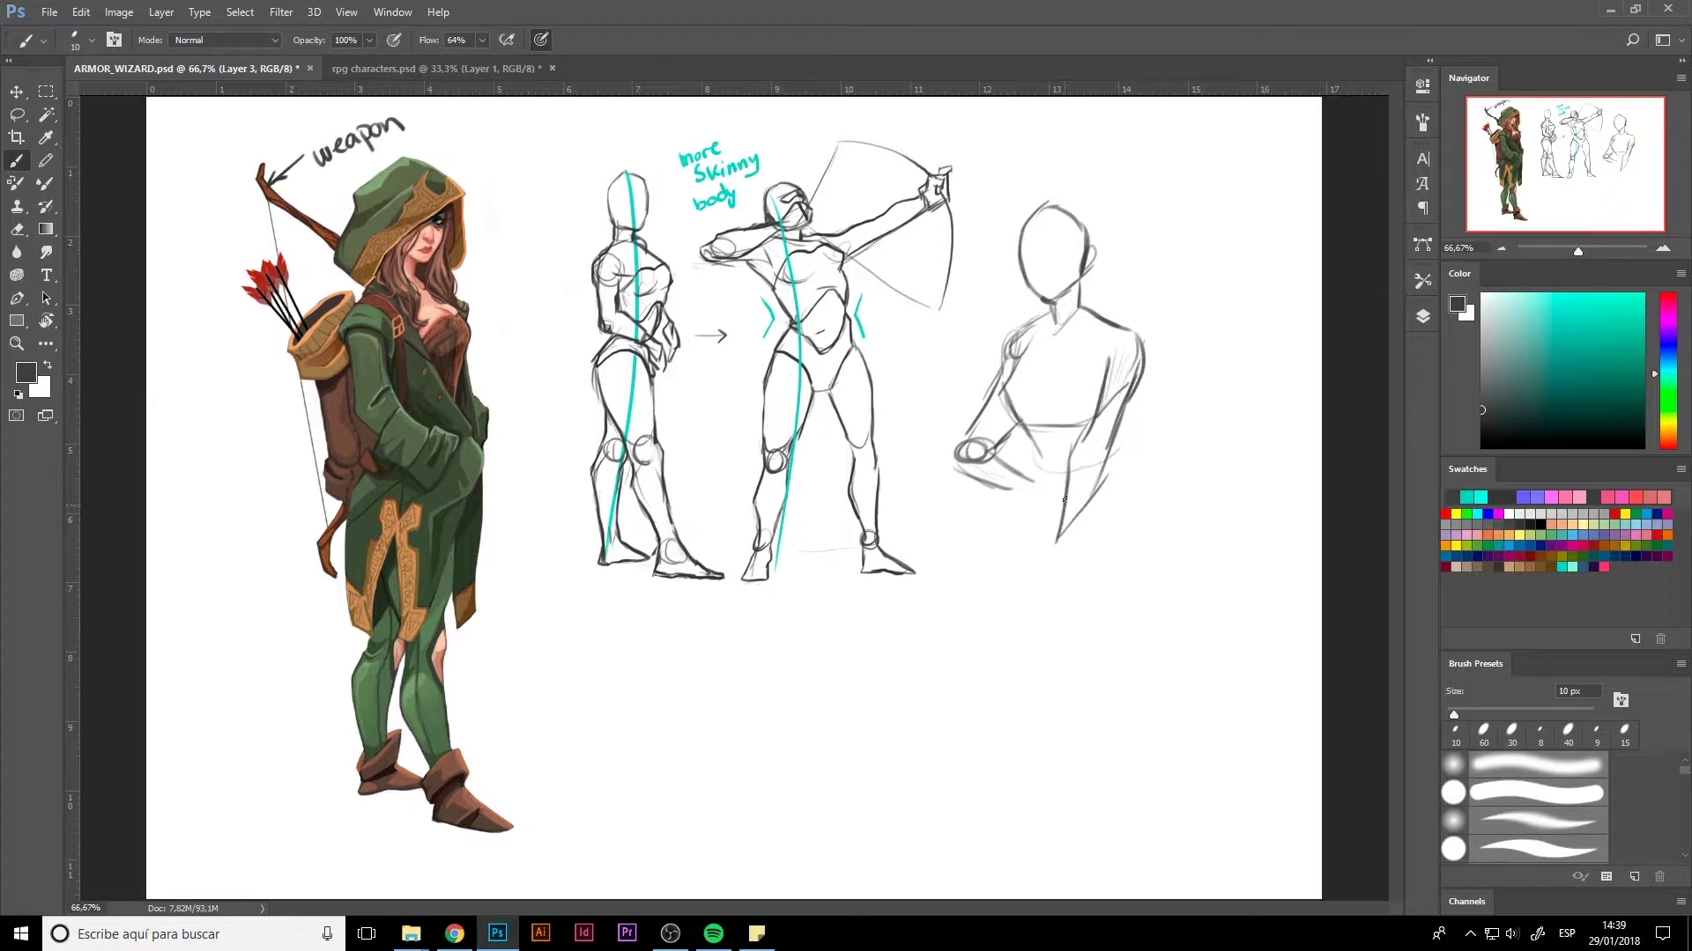
{"action": "mouse_move", "coordinate": [1073, 466]}
{"action": "left_mouse_down"}
{"action": "mouse_move", "coordinate": [1042, 625]}
{"action": "mouse_move", "coordinate": [1068, 621]}
{"action": "mouse_move", "coordinate": [1062, 574]}
{"action": "mouse_move", "coordinate": [1110, 473]}
{"action": "mouse_move", "coordinate": [1093, 501]}
{"action": "mouse_move", "coordinate": [1091, 458]}
{"action": "left_mouse_up"}
{"action": "mouse_move", "coordinate": [1106, 354]}
{"action": "left_mouse_down"}
{"action": "mouse_move", "coordinate": [1030, 611]}
{"action": "mouse_move", "coordinate": [1092, 436]}
{"action": "left_mouse_up"}
- Erase the rough forearm lines of the third figure's hanging arm and redraw its contour down to a round wrist joint
{"action": "key", "text": "e"}
{"action": "left_click_drag", "start_coordinate": [1097, 449], "coordinate": [1047, 617]}
{"action": "key", "text": "b"}
{"action": "mouse_move", "coordinate": [1069, 489]}
{"action": "left_mouse_down"}
{"action": "mouse_move", "coordinate": [1063, 540]}
{"action": "mouse_move", "coordinate": [1086, 515]}
{"action": "left_mouse_up"}
{"action": "key", "text": "e"}
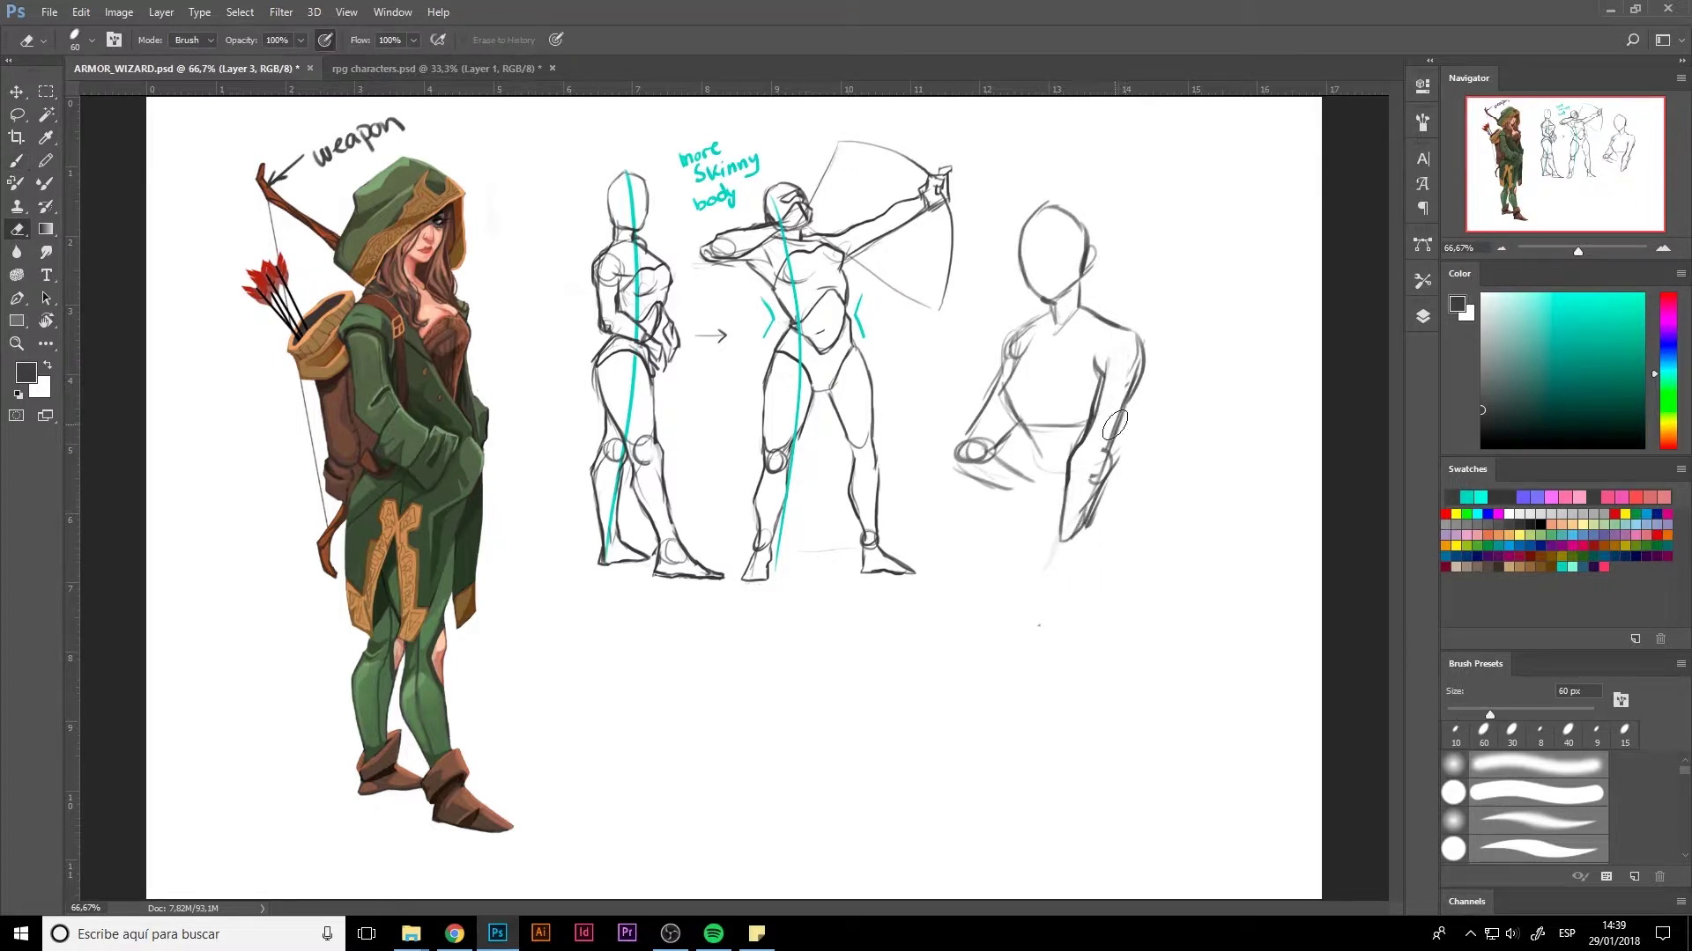
{"action": "mouse_move", "coordinate": [1130, 389]}
{"action": "left_mouse_down"}
{"action": "mouse_move", "coordinate": [1082, 555]}
{"action": "mouse_move", "coordinate": [1061, 534]}
{"action": "mouse_move", "coordinate": [1077, 520]}
{"action": "left_mouse_up"}
{"action": "key", "text": "b"}
{"action": "left_click_drag", "start_coordinate": [1094, 490], "coordinate": [1076, 532]}
{"action": "left_click_drag", "start_coordinate": [1112, 447], "coordinate": [1076, 527]}
{"action": "left_click_drag", "start_coordinate": [1123, 405], "coordinate": [1108, 451]}
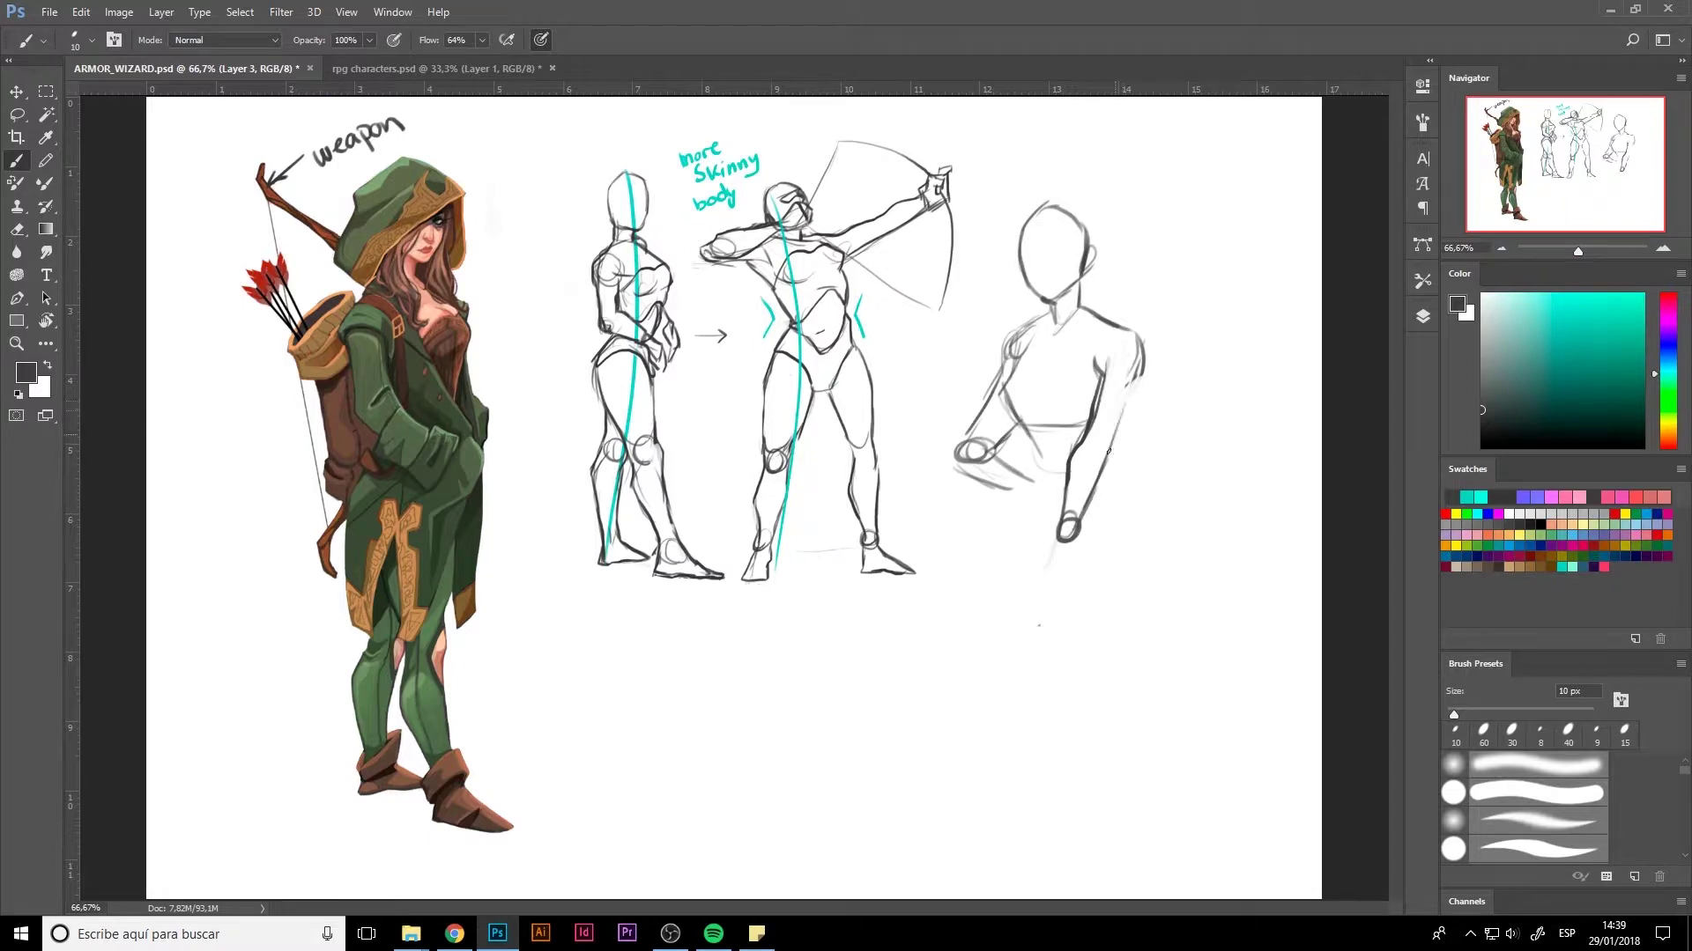
- Draw the hanging arm's hand and a wide upward-curving bow passing through it
{"action": "left_click_drag", "start_coordinate": [1139, 370], "coordinate": [1079, 566]}
{"action": "mouse_move", "coordinate": [1057, 539]}
{"action": "left_mouse_down"}
{"action": "mouse_move", "coordinate": [1046, 601]}
{"action": "mouse_move", "coordinate": [1117, 599]}
{"action": "mouse_move", "coordinate": [1220, 410]}
{"action": "left_mouse_up"}
{"action": "mouse_move", "coordinate": [1142, 549]}
{"action": "left_mouse_down"}
{"action": "mouse_move", "coordinate": [1074, 615]}
{"action": "mouse_move", "coordinate": [868, 578]}
{"action": "left_mouse_up"}
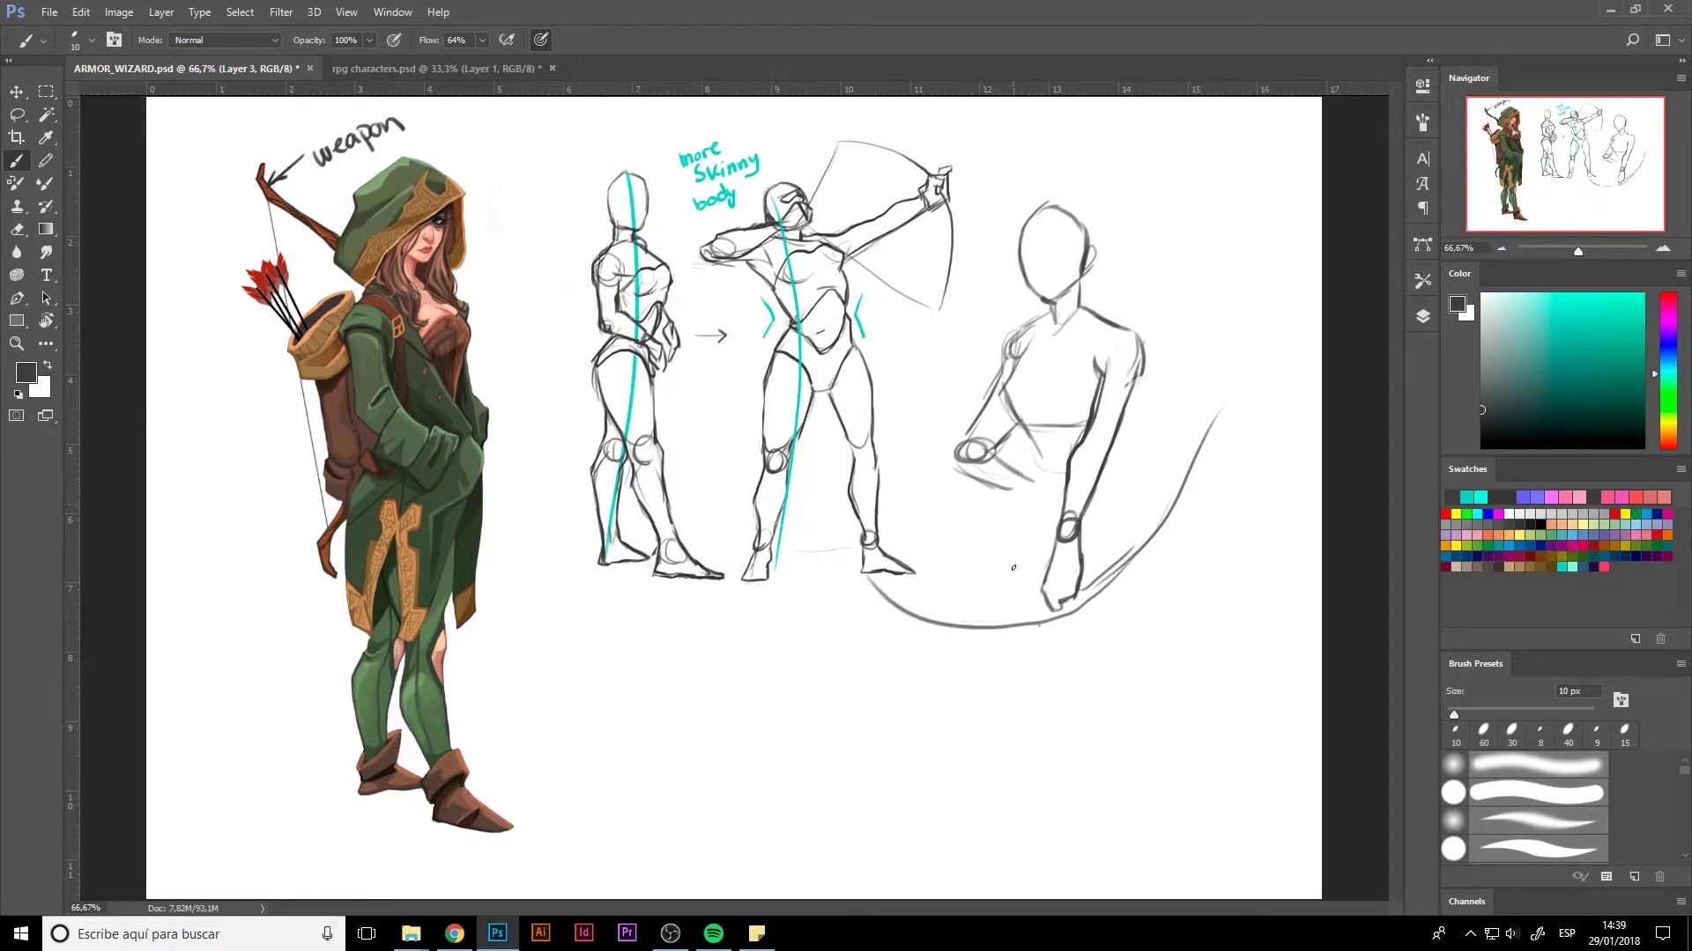
- Erase and redraw the third figure's bent arm with a higher elbow, its forearm reaching down to a hand beside the bow hand
{"action": "mouse_move", "coordinate": [976, 476]}
{"action": "left_mouse_down"}
{"action": "mouse_move", "coordinate": [1028, 525]}
{"action": "mouse_move", "coordinate": [995, 450]}
{"action": "mouse_move", "coordinate": [1005, 360]}
{"action": "mouse_move", "coordinate": [957, 457]}
{"action": "mouse_move", "coordinate": [991, 418]}
{"action": "mouse_move", "coordinate": [953, 418]}
{"action": "mouse_move", "coordinate": [986, 422]}
{"action": "mouse_move", "coordinate": [1020, 478]}
{"action": "mouse_move", "coordinate": [972, 407]}
{"action": "mouse_move", "coordinate": [962, 488]}
{"action": "mouse_move", "coordinate": [995, 364]}
{"action": "mouse_move", "coordinate": [958, 424]}
{"action": "mouse_move", "coordinate": [1005, 406]}
{"action": "mouse_move", "coordinate": [956, 431]}
{"action": "left_mouse_up"}
{"action": "key", "text": "e"}
{"action": "key", "text": "b"}
{"action": "left_click_drag", "start_coordinate": [958, 440], "coordinate": [995, 527]}
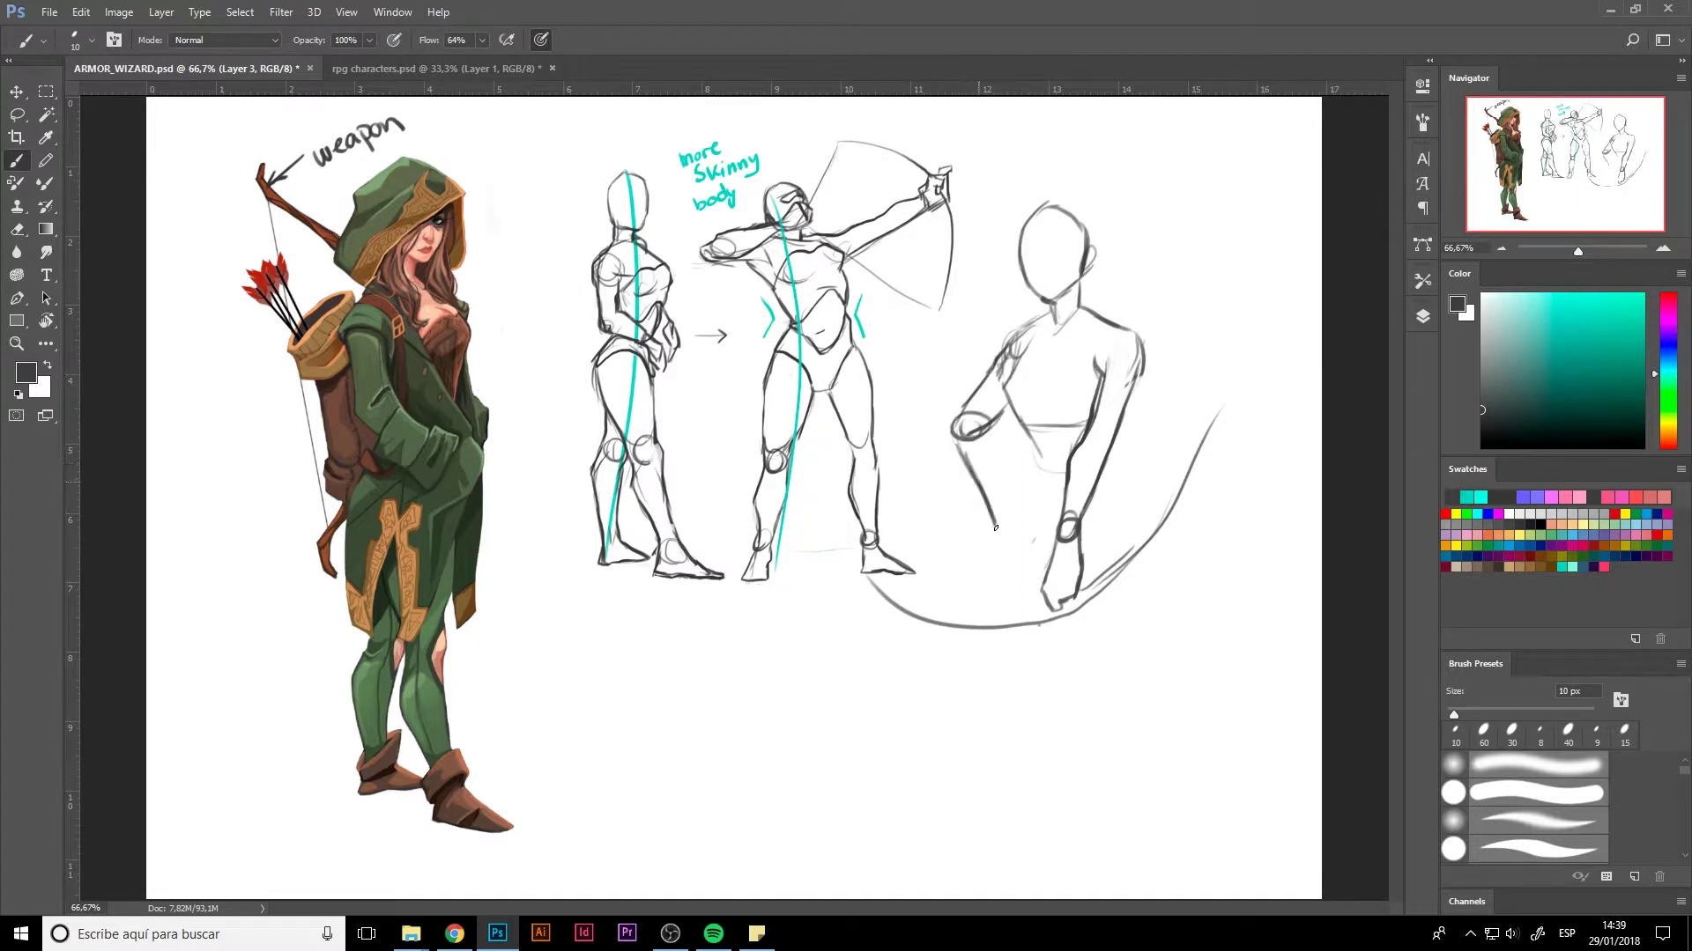
{"action": "left_click_drag", "start_coordinate": [982, 429], "coordinate": [1008, 576]}
- Draw a straight arrow pointing diagonally downward from the third figure's hands, replacing the first attempt
{"action": "mouse_move", "coordinate": [1014, 517]}
{"action": "left_mouse_down"}
{"action": "mouse_move", "coordinate": [1118, 787]}
{"action": "mouse_move", "coordinate": [1125, 765]}
{"action": "left_mouse_up"}
{"action": "key", "text": "ctrl+alt+z"}
{"action": "key", "text": "ctrl+alt+z"}
{"action": "left_click_drag", "start_coordinate": [1057, 613], "coordinate": [1098, 739]}
{"action": "left_click_drag", "start_coordinate": [1086, 723], "coordinate": [1104, 719]}
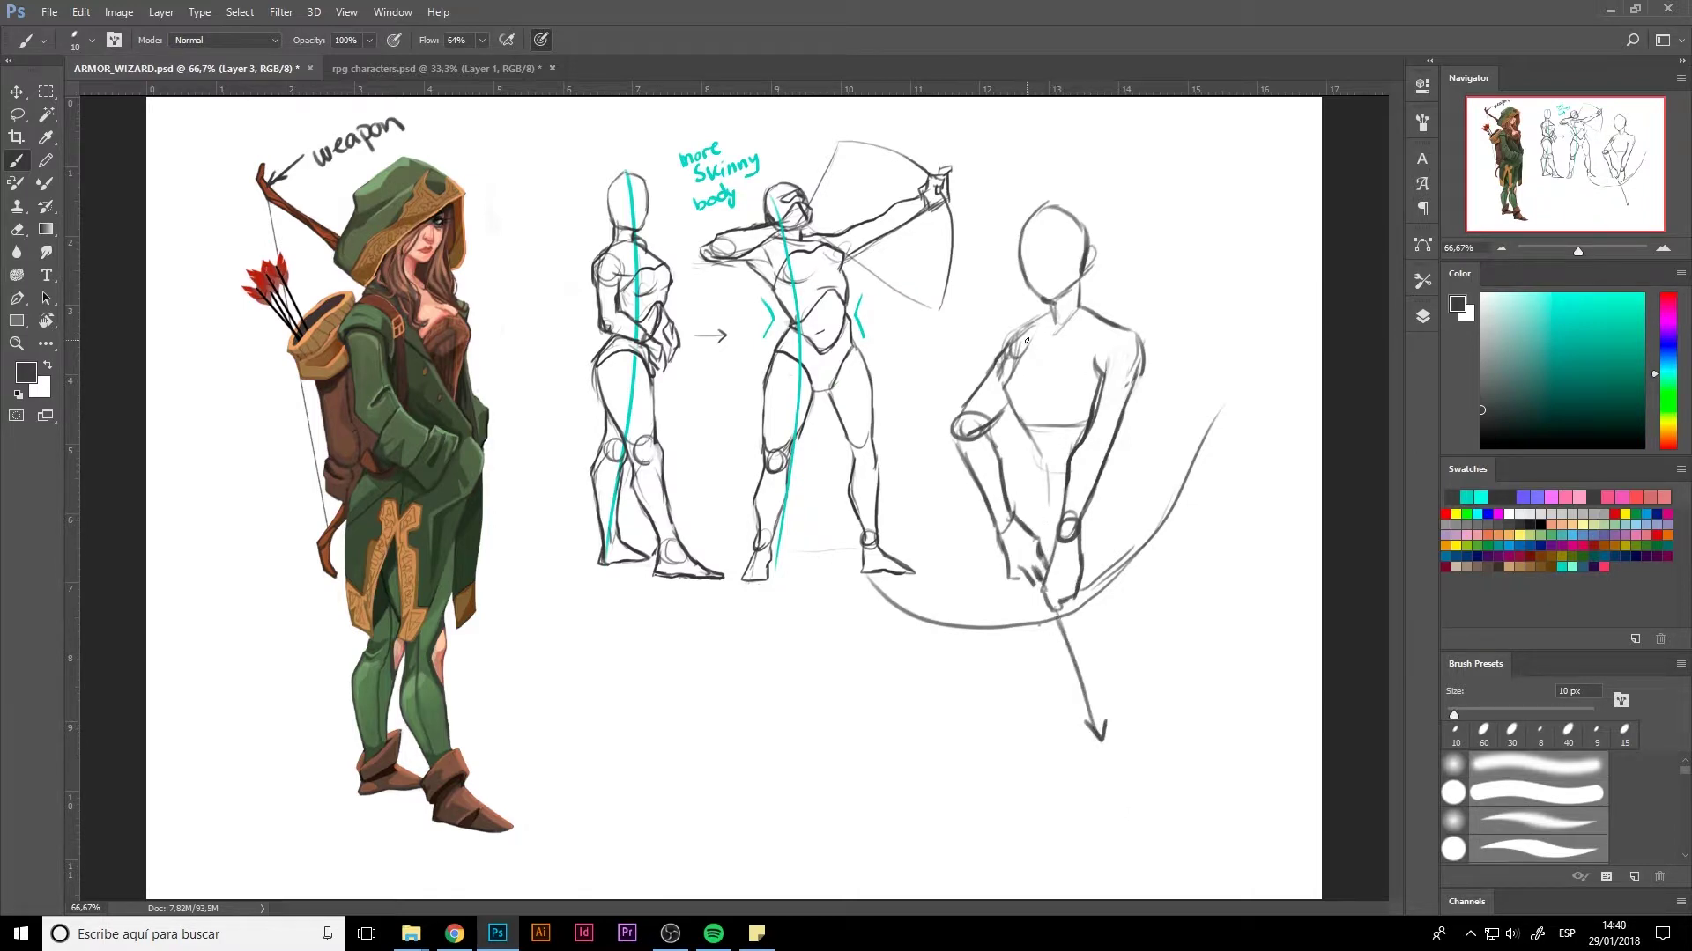
- Redraw the third figure's chest outline and sketch its waist, outer hip and tapering thighs
{"action": "mouse_move", "coordinate": [1025, 342]}
{"action": "left_mouse_down"}
{"action": "mouse_move", "coordinate": [1111, 327]}
{"action": "mouse_move", "coordinate": [989, 365]}
{"action": "mouse_move", "coordinate": [1004, 373]}
{"action": "mouse_move", "coordinate": [1011, 346]}
{"action": "mouse_move", "coordinate": [1002, 395]}
{"action": "mouse_move", "coordinate": [1031, 487]}
{"action": "left_mouse_up"}
{"action": "key", "text": "e"}
{"action": "key", "text": "b"}
{"action": "left_click_drag", "start_coordinate": [1038, 438], "coordinate": [1042, 494]}
{"action": "left_click_drag", "start_coordinate": [1114, 427], "coordinate": [1132, 526]}
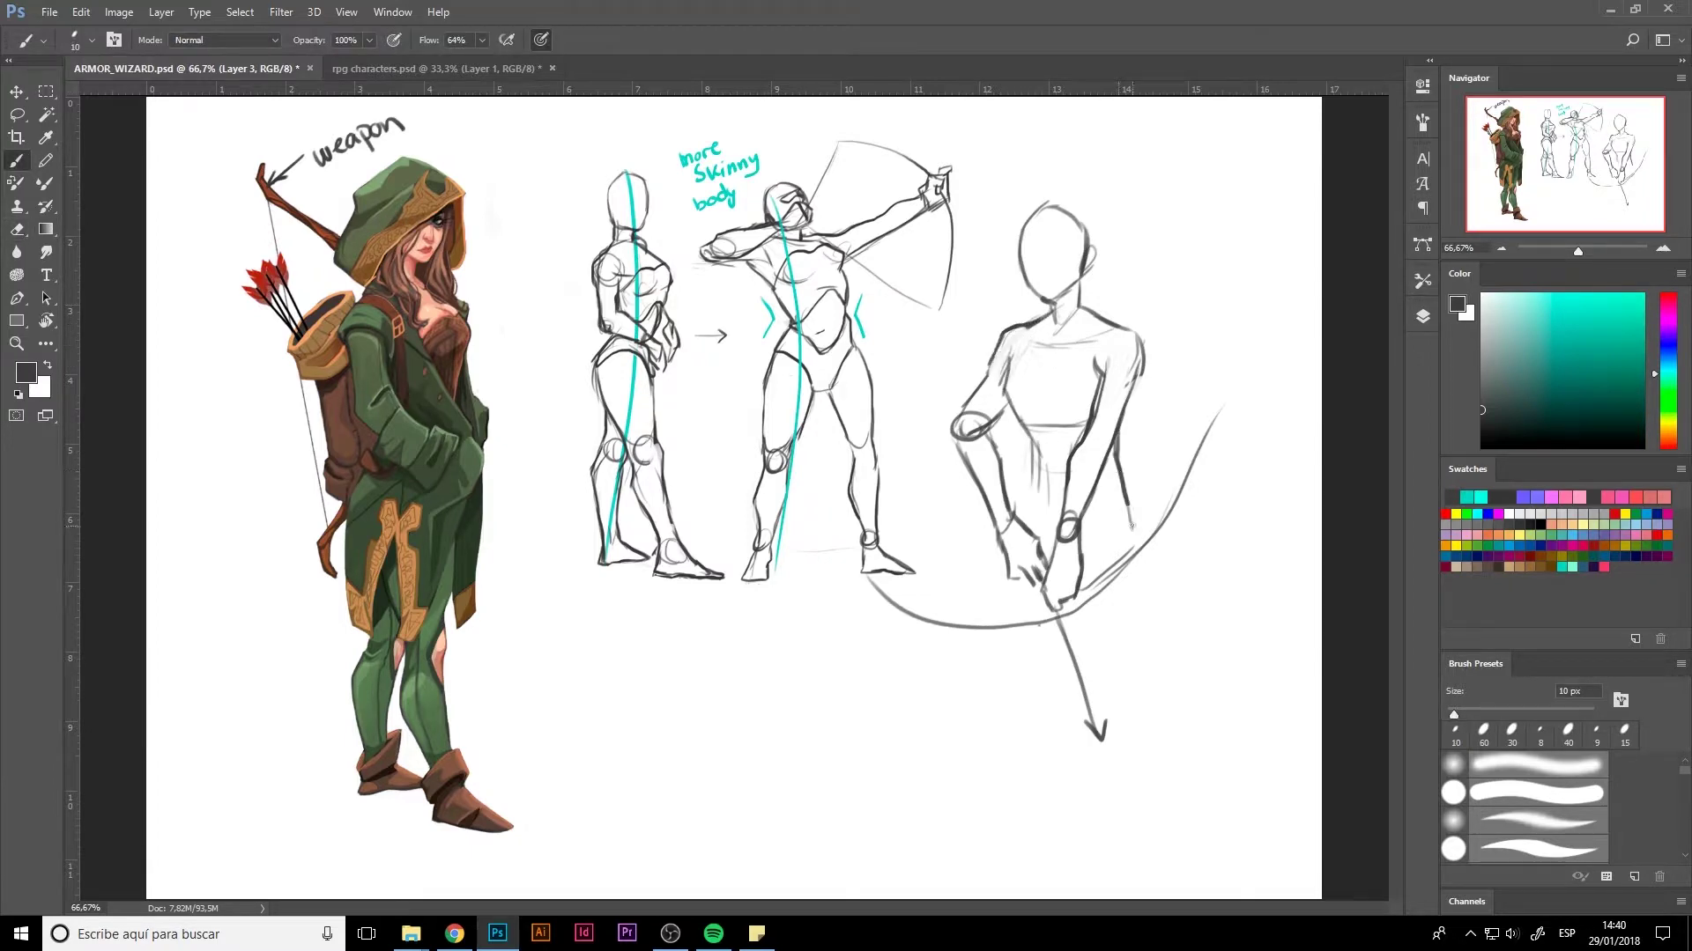
{"action": "left_click_drag", "start_coordinate": [1031, 622], "coordinate": [1082, 720]}
{"action": "left_click_drag", "start_coordinate": [1131, 559], "coordinate": [1079, 705]}
{"action": "left_click_drag", "start_coordinate": [1140, 504], "coordinate": [1092, 665]}
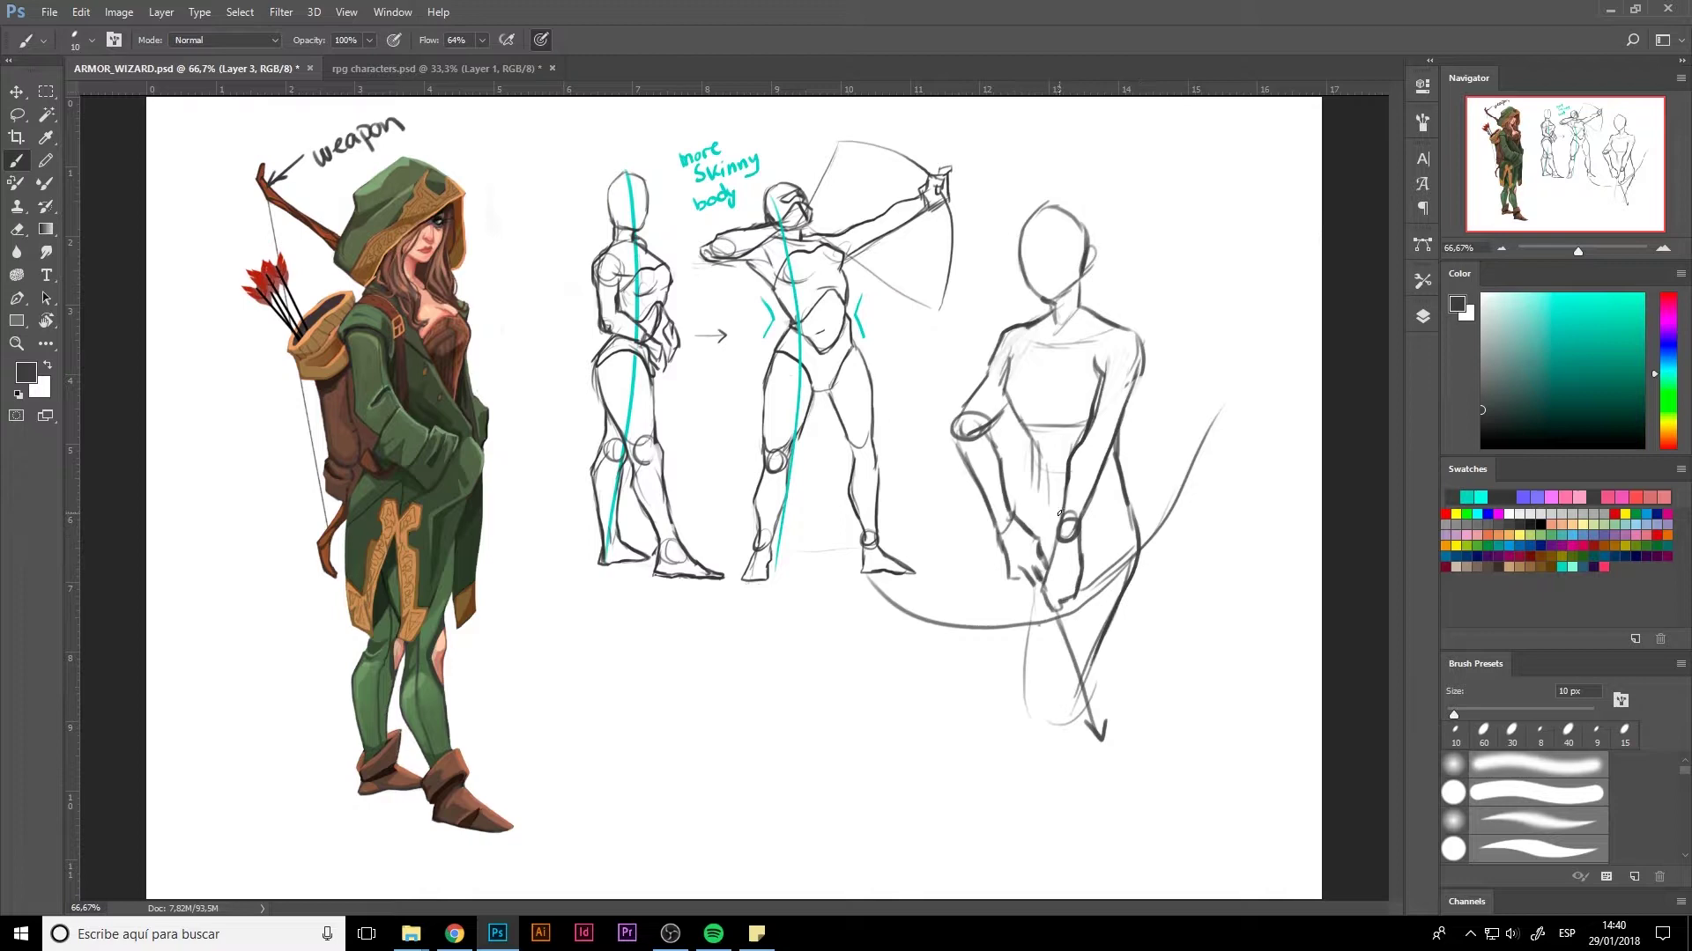
- Erase the third figure's bent arm and redraw it closer to the body with a lower elbow joint
{"action": "mouse_move", "coordinate": [1053, 560]}
{"action": "left_mouse_down"}
{"action": "mouse_move", "coordinate": [1038, 458]}
{"action": "mouse_move", "coordinate": [969, 434]}
{"action": "mouse_move", "coordinate": [985, 342]}
{"action": "left_mouse_up"}
{"action": "key", "text": "e"}
{"action": "key", "text": "b"}
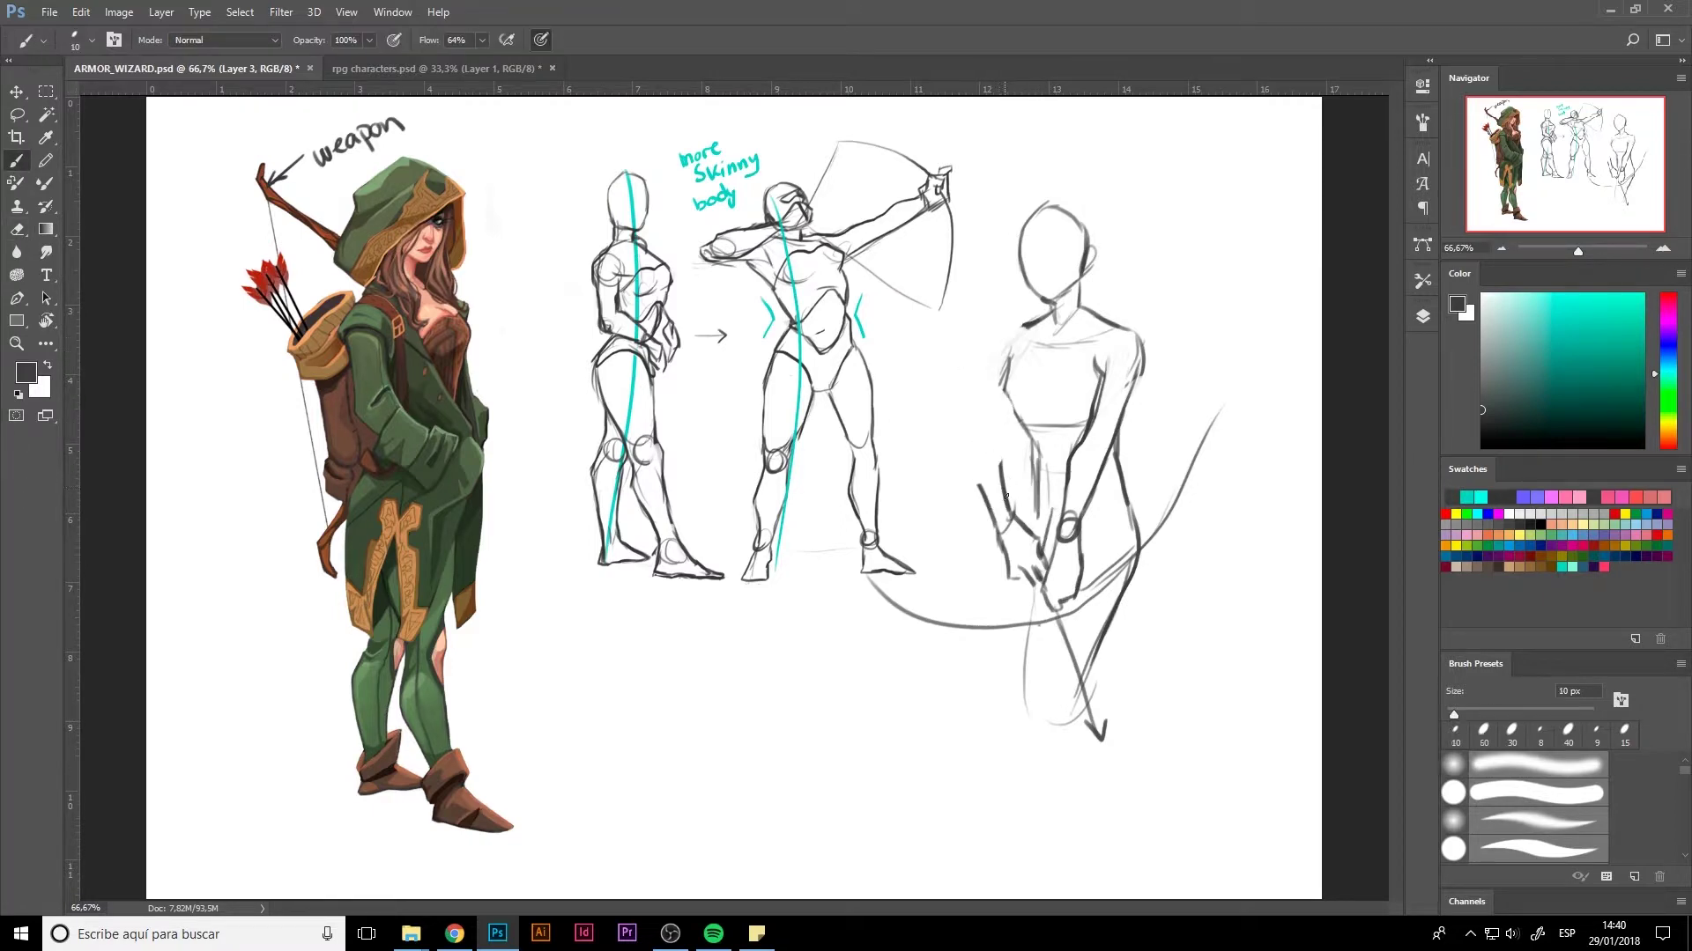
{"action": "mouse_move", "coordinate": [1006, 497]}
{"action": "left_mouse_down"}
{"action": "mouse_move", "coordinate": [995, 438]}
{"action": "mouse_move", "coordinate": [979, 485]}
{"action": "mouse_move", "coordinate": [1021, 330]}
{"action": "left_mouse_up"}
{"action": "mouse_move", "coordinate": [1012, 410]}
{"action": "left_mouse_down"}
{"action": "mouse_move", "coordinate": [994, 486]}
{"action": "mouse_move", "coordinate": [1020, 523]}
{"action": "left_mouse_up"}
{"action": "key", "text": "e"}
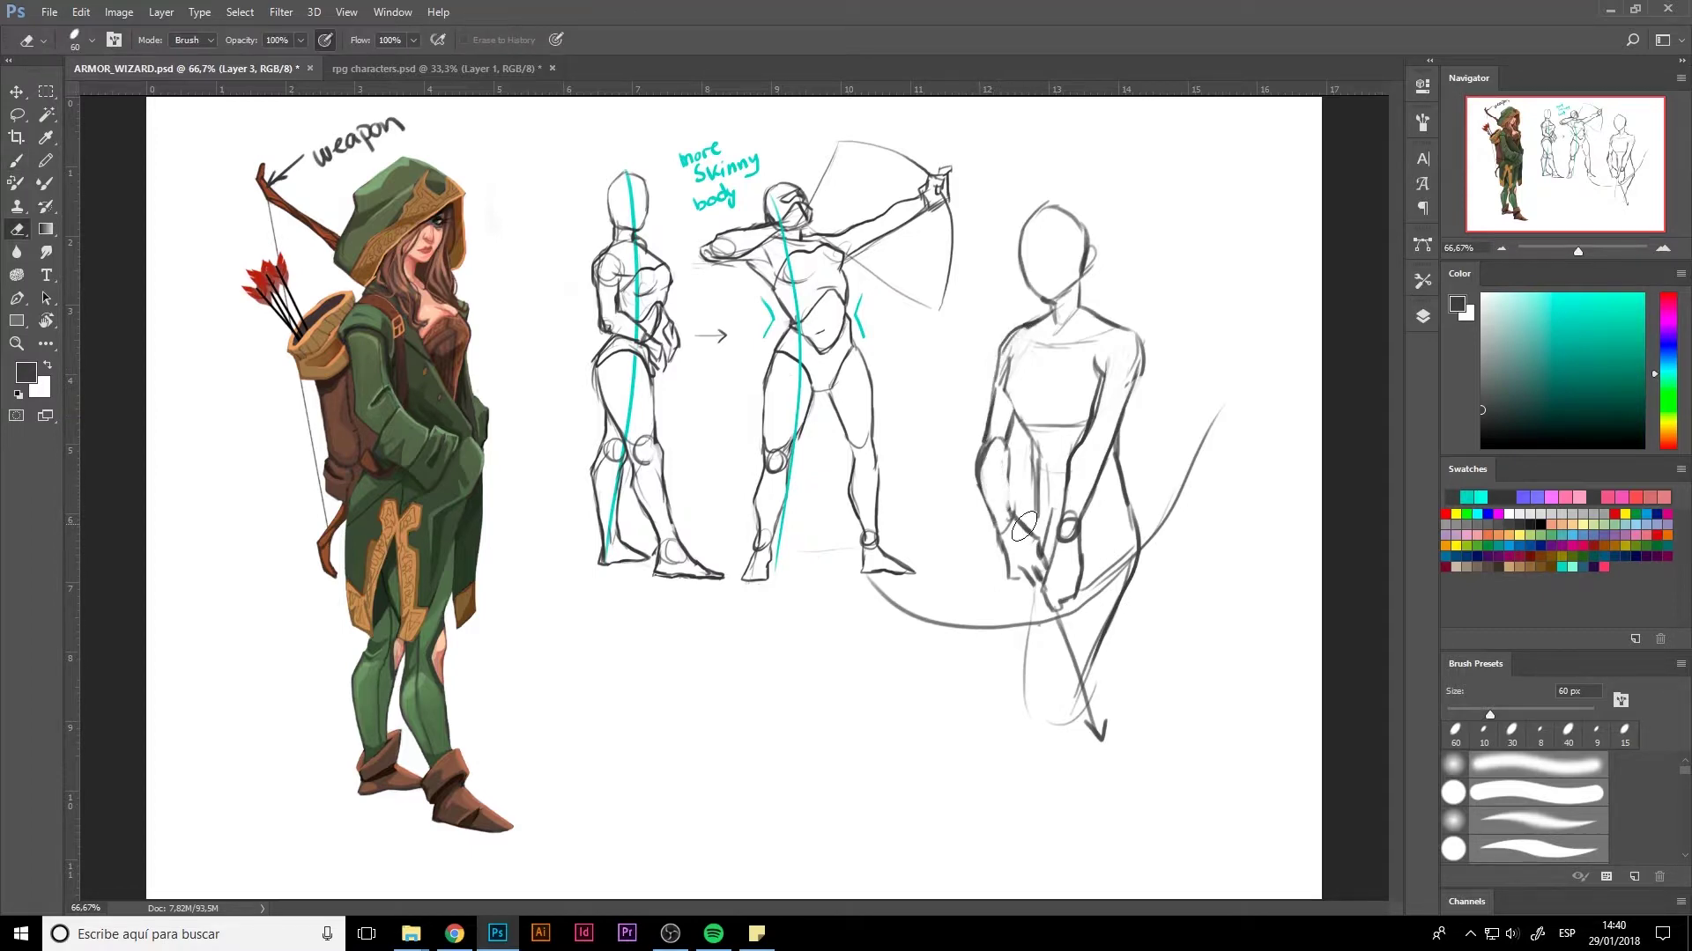
{"action": "key", "text": "b"}
{"action": "left_click_drag", "start_coordinate": [1014, 461], "coordinate": [1010, 508]}
- Sketch the third figure's pelvis line and the fingers crossing the wrist, and clear the overlapping waist lines
{"action": "mouse_move", "coordinate": [1112, 486]}
{"action": "left_mouse_down"}
{"action": "mouse_move", "coordinate": [1076, 543]}
{"action": "mouse_move", "coordinate": [1086, 528]}
{"action": "left_mouse_up"}
{"action": "left_click_drag", "start_coordinate": [1049, 500], "coordinate": [1043, 526]}
{"action": "left_click_drag", "start_coordinate": [1040, 499], "coordinate": [1025, 541]}
{"action": "left_click_drag", "start_coordinate": [1032, 427], "coordinate": [1032, 488]}
{"action": "left_click_drag", "start_coordinate": [1031, 480], "coordinate": [1019, 535]}
{"action": "mouse_move", "coordinate": [1031, 439]}
{"action": "left_mouse_down"}
{"action": "mouse_move", "coordinate": [1012, 348]}
{"action": "mouse_move", "coordinate": [1039, 522]}
{"action": "left_mouse_up"}
{"action": "key", "text": "e"}
{"action": "key", "text": "b"}
- Write the note "Lower curves" between the third figure's shoulder and the bow tip
{"action": "left_click_drag", "start_coordinate": [1147, 403], "coordinate": [1142, 432]}
{"action": "left_click_drag", "start_coordinate": [1152, 418], "coordinate": [1185, 388]}
{"action": "left_click_drag", "start_coordinate": [1188, 388], "coordinate": [1196, 371]}
{"action": "left_click_drag", "start_coordinate": [1150, 458], "coordinate": [1161, 467]}
{"action": "left_click_drag", "start_coordinate": [1165, 451], "coordinate": [1201, 419]}
{"action": "left_click_drag", "start_coordinate": [1210, 398], "coordinate": [1196, 436]}
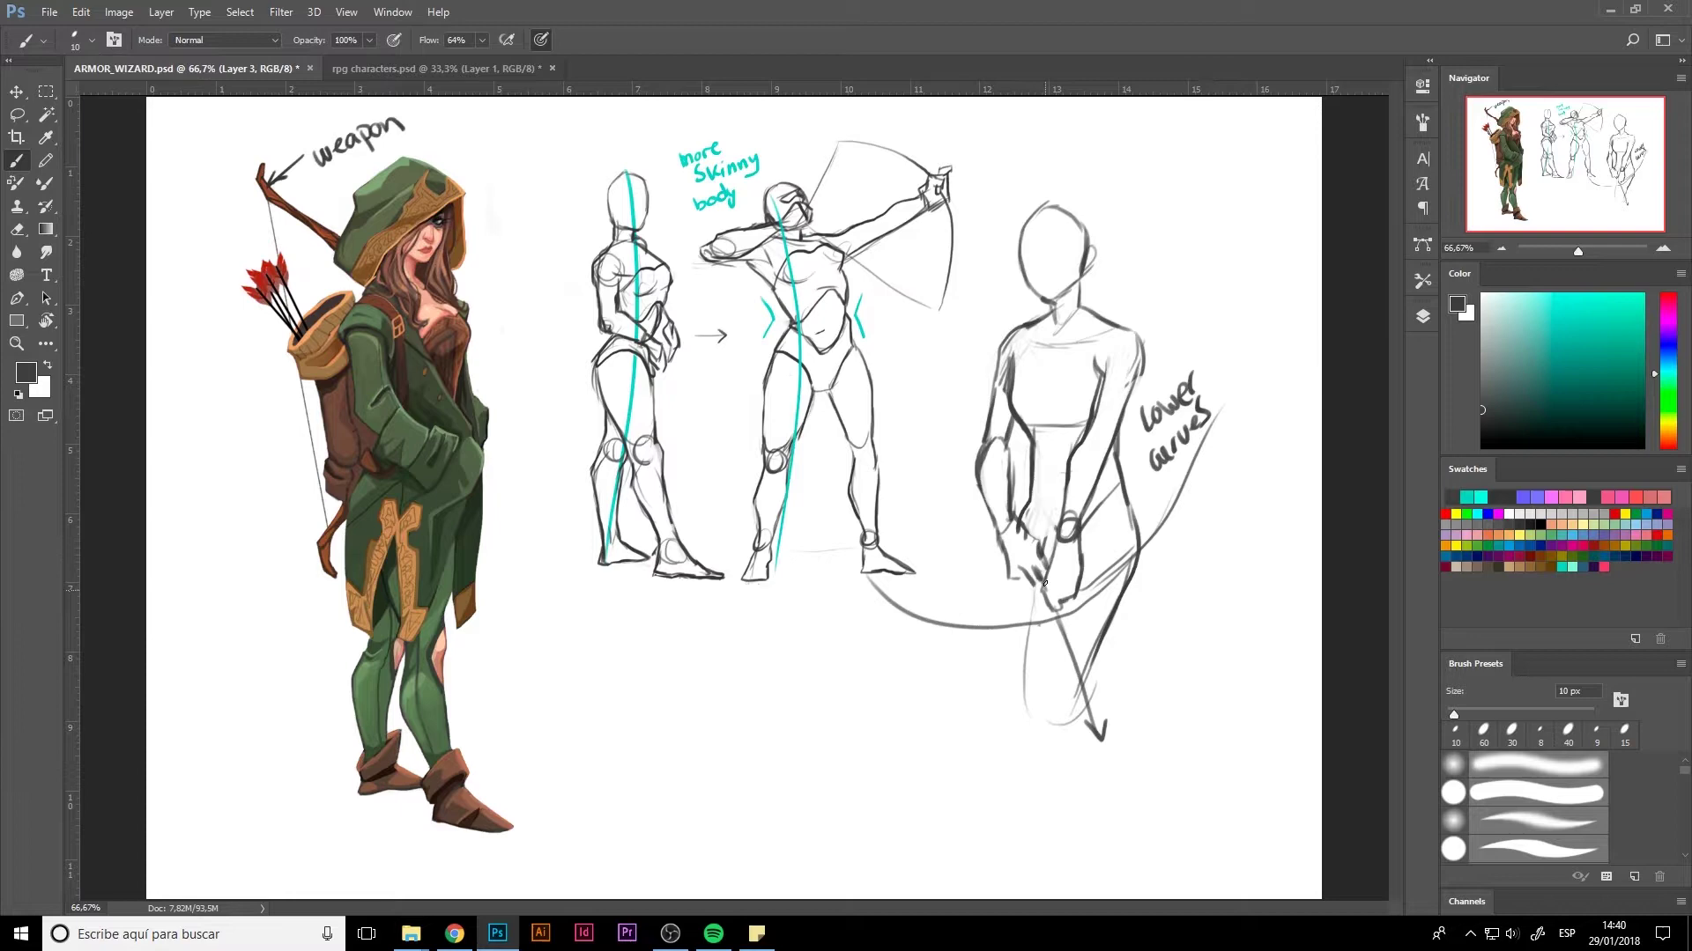
- Reinforce the third figure's front thigh, then strike out "Lower" in the note and write "Soft" above it
{"action": "mouse_move", "coordinate": [1045, 583]}
{"action": "left_mouse_down"}
{"action": "mouse_move", "coordinate": [1027, 704]}
{"action": "mouse_move", "coordinate": [1069, 728]}
{"action": "left_mouse_up"}
{"action": "left_click_drag", "start_coordinate": [1140, 426], "coordinate": [1195, 380]}
{"action": "mouse_move", "coordinate": [1161, 366]}
{"action": "left_mouse_down"}
{"action": "mouse_move", "coordinate": [1147, 391]}
{"action": "mouse_move", "coordinate": [1174, 352]}
{"action": "left_mouse_up"}
{"action": "left_click_drag", "start_coordinate": [1172, 377], "coordinate": [1185, 345]}
- Refine the third figure's knee and inner body lines, and sketch the front shin down to the ankle
{"action": "left_click_drag", "start_coordinate": [1034, 685], "coordinate": [1073, 656]}
{"action": "left_click_drag", "start_coordinate": [1073, 698], "coordinate": [1041, 727]}
{"action": "left_click_drag", "start_coordinate": [1027, 576], "coordinate": [1032, 622]}
{"action": "left_click_drag", "start_coordinate": [1032, 497], "coordinate": [1025, 529]}
{"action": "left_click_drag", "start_coordinate": [1053, 438], "coordinate": [1048, 547]}
{"action": "mouse_move", "coordinate": [1029, 715]}
{"action": "left_mouse_down"}
{"action": "mouse_move", "coordinate": [1036, 851]}
{"action": "mouse_move", "coordinate": [1062, 865]}
{"action": "left_mouse_up"}
{"action": "left_click_drag", "start_coordinate": [1077, 712], "coordinate": [1050, 859]}
{"action": "left_click_drag", "start_coordinate": [1072, 793], "coordinate": [1044, 867]}
- Lasso the third figure with its bow and note, scale it down and align it with the two smaller mannequins
{"action": "key", "text": "l"}
{"action": "mouse_move", "coordinate": [1169, 806]}
{"action": "left_mouse_down"}
{"action": "mouse_move", "coordinate": [861, 597]}
{"action": "mouse_move", "coordinate": [962, 391]}
{"action": "mouse_move", "coordinate": [1200, 615]}
{"action": "mouse_move", "coordinate": [1154, 824]}
{"action": "left_mouse_up"}
{"action": "key", "text": "ctrl+t"}
{"action": "left_click_drag", "start_coordinate": [1242, 873], "coordinate": [1090, 608]}
{"action": "left_click_drag", "start_coordinate": [991, 423], "coordinate": [1049, 395]}
{"action": "left_click_drag", "start_coordinate": [1154, 578], "coordinate": [1142, 554]}
{"action": "left_click_drag", "start_coordinate": [1046, 359], "coordinate": [1052, 370]}
{"action": "key", "text": "Return"}
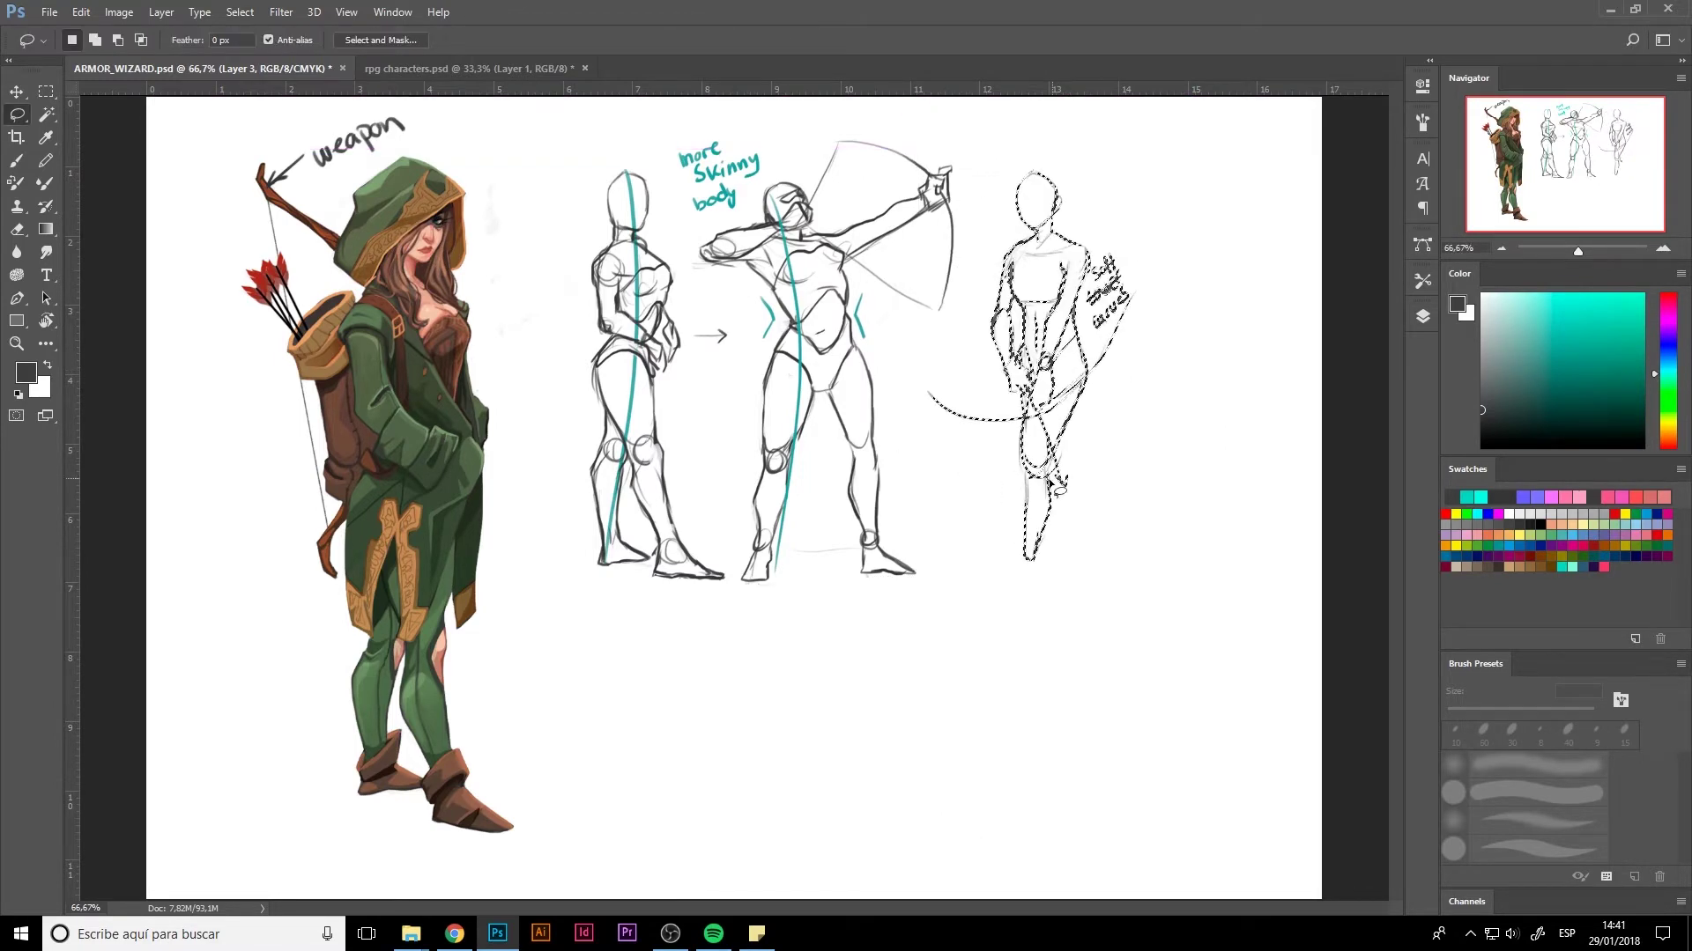
- Deselect the third figure and draw its front foot and the lower leg crossing behind
{"action": "key", "text": "ctrl+d"}
{"action": "key", "text": "b"}
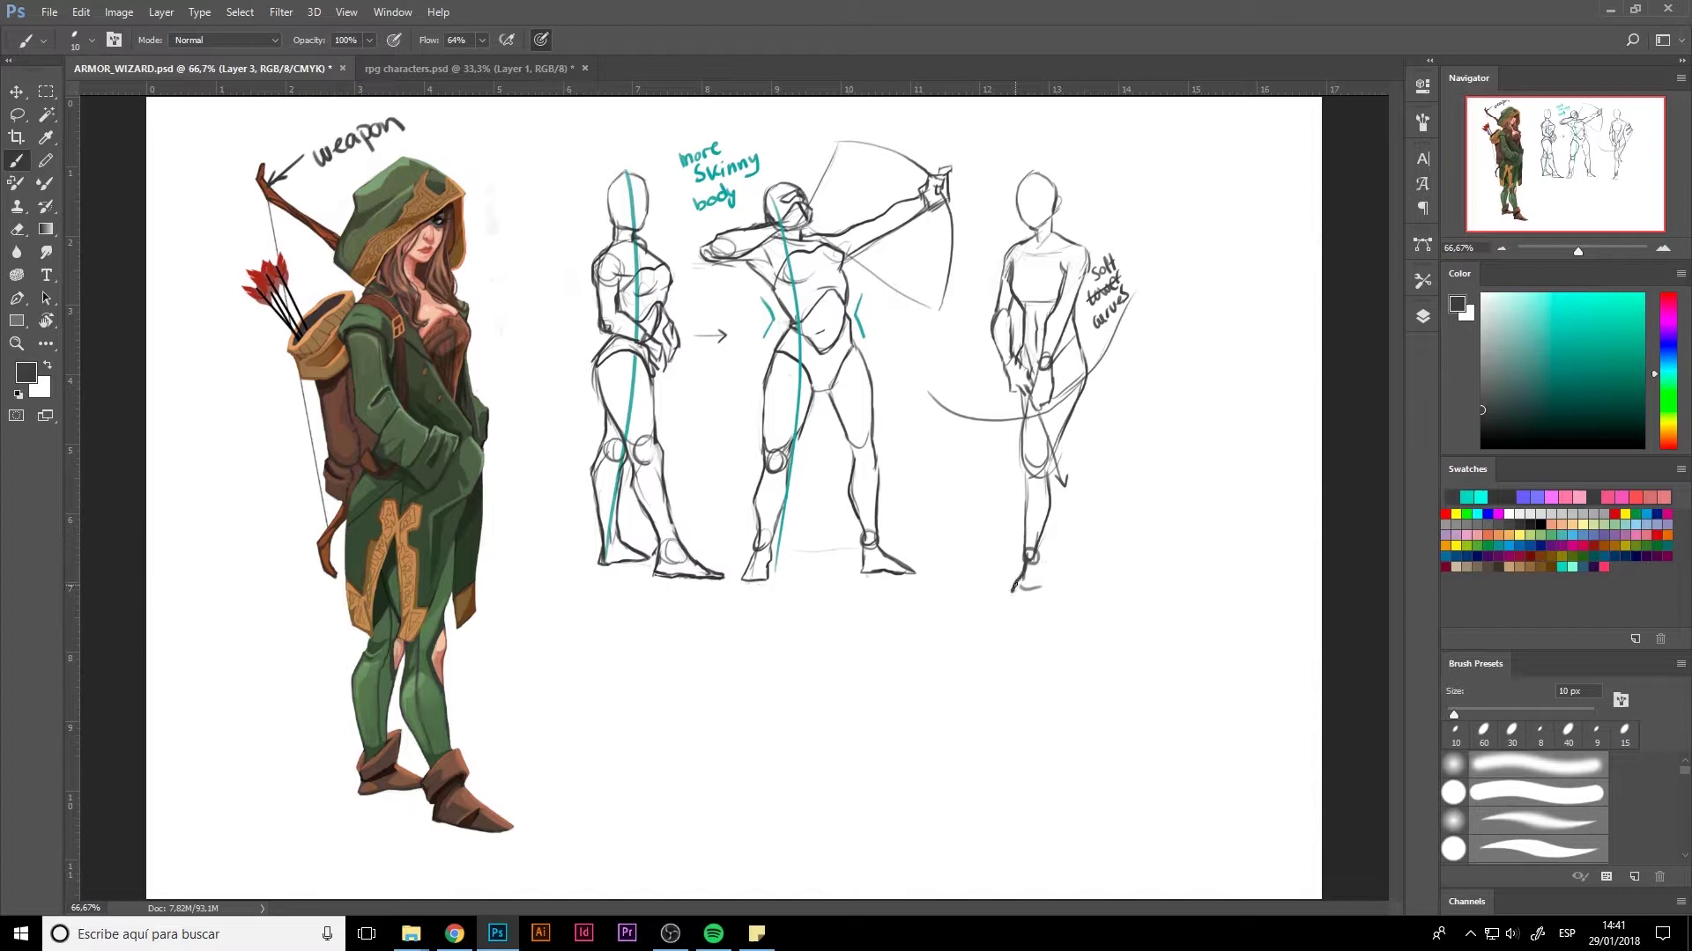
{"action": "left_click_drag", "start_coordinate": [1010, 596], "coordinate": [1039, 593]}
{"action": "left_click_drag", "start_coordinate": [1039, 557], "coordinate": [1042, 590]}
- Draw a teal line of action from the third figure's head down the torso to the rear knee
{"action": "left_click", "coordinate": [1467, 497]}
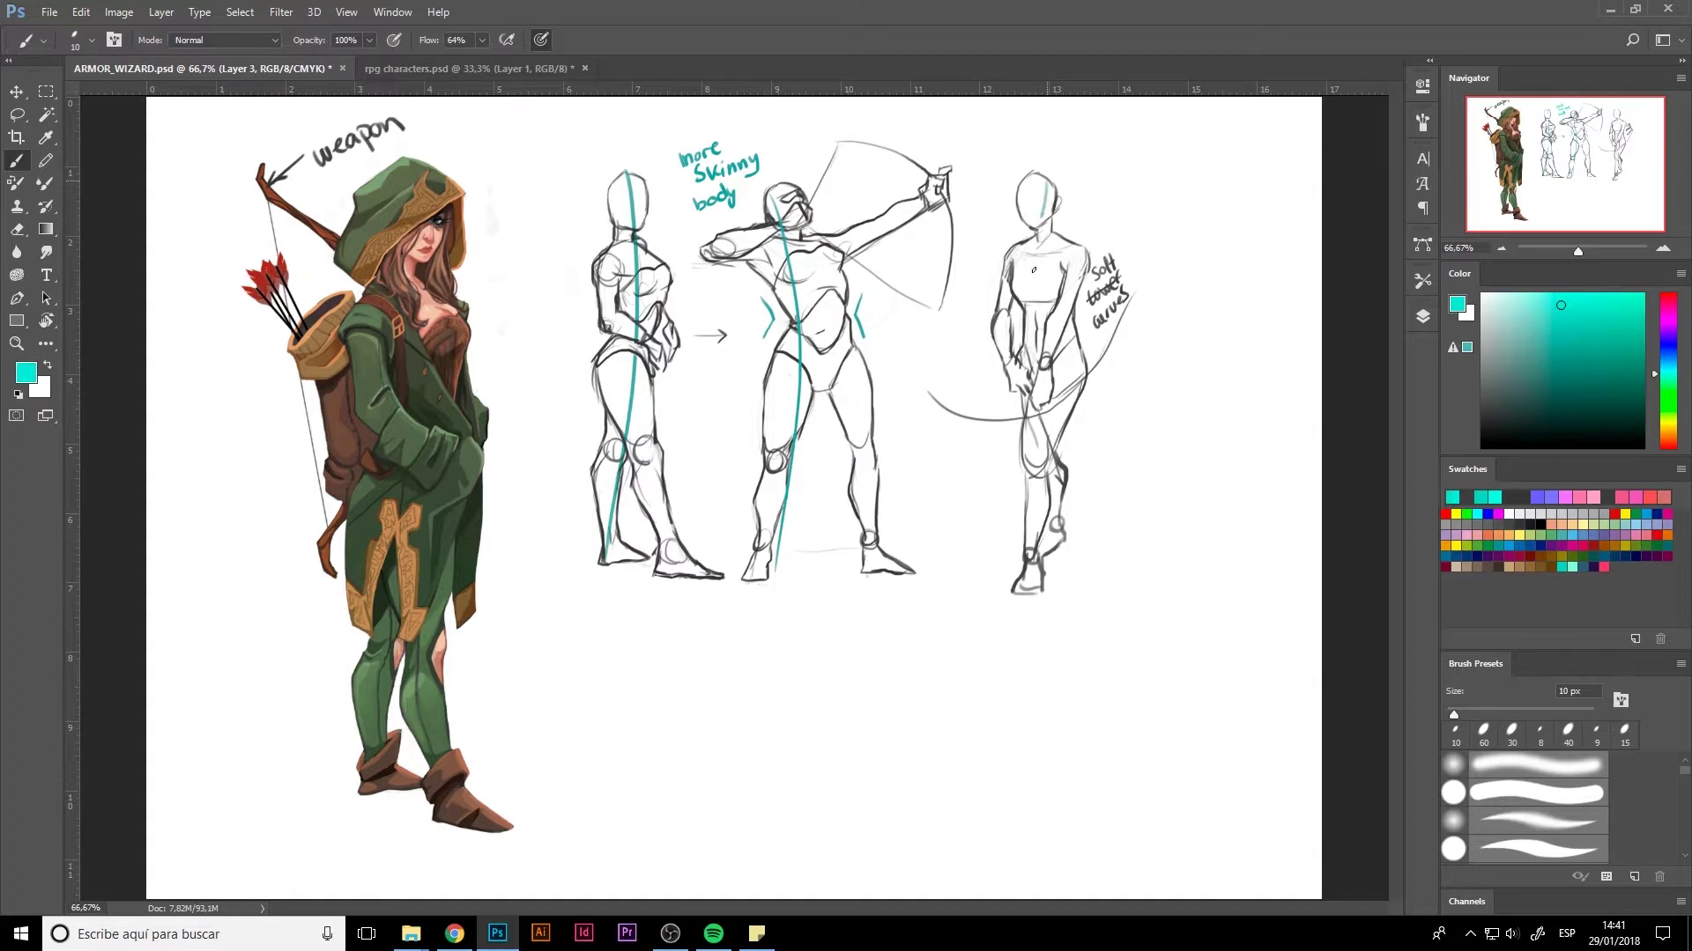
{"action": "left_click_drag", "start_coordinate": [1033, 269], "coordinate": [1022, 552]}
{"action": "key", "text": "ctrl+z"}
{"action": "left_click_drag", "start_coordinate": [1041, 193], "coordinate": [1077, 500]}
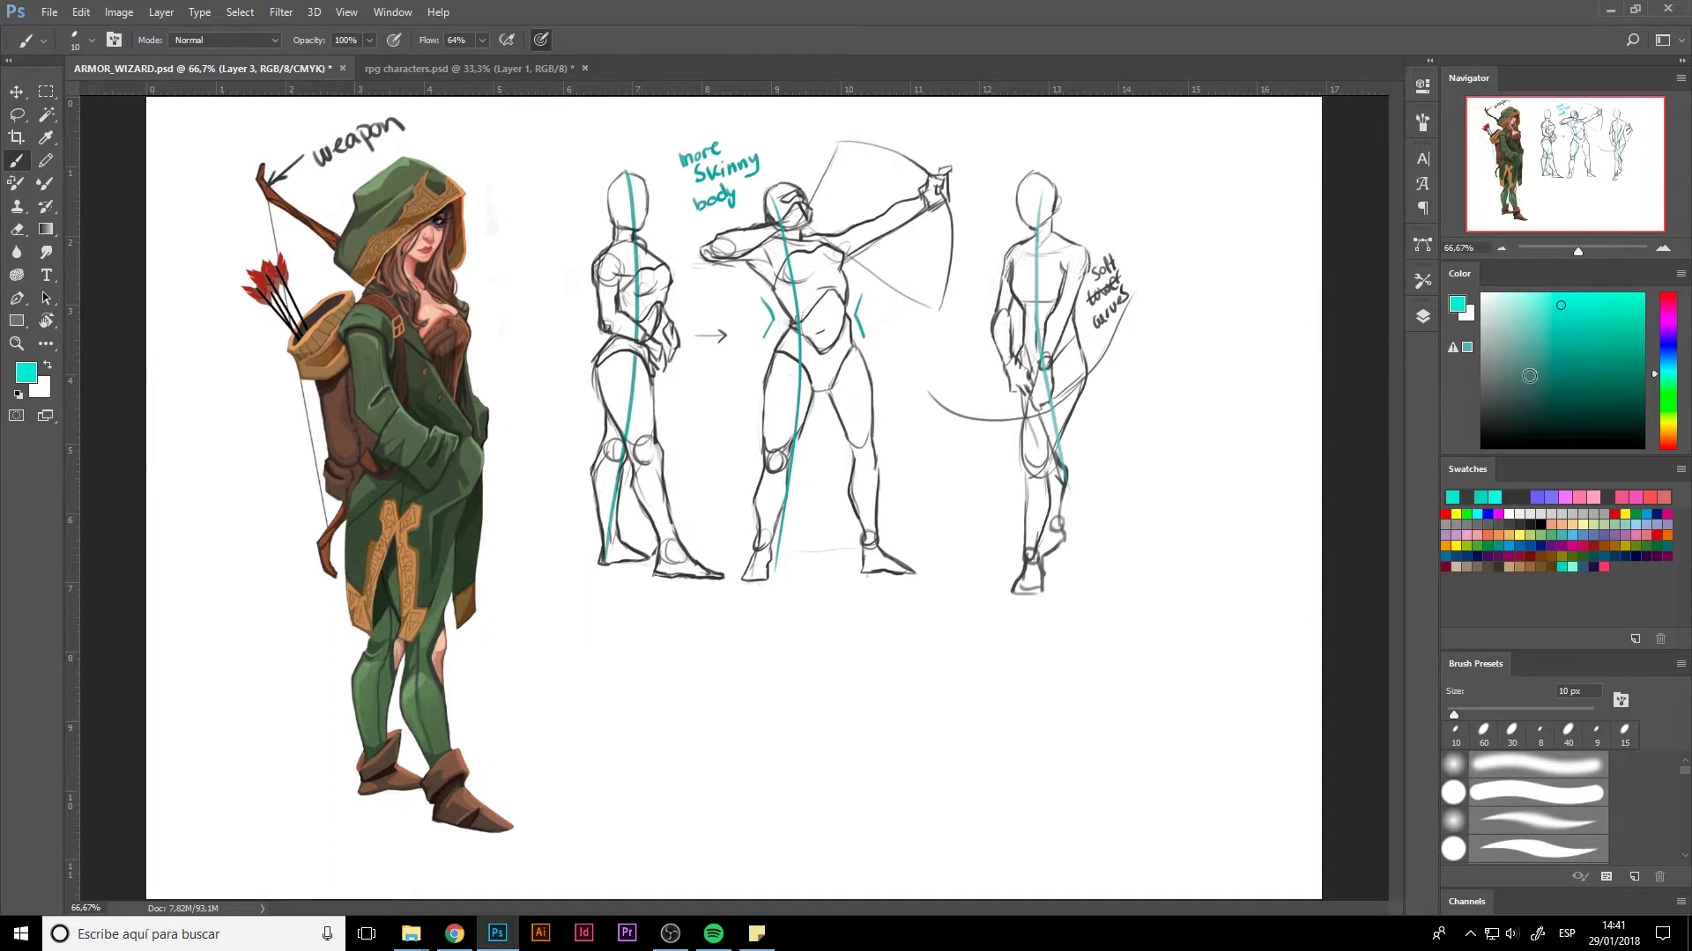
- Pick a dark grey and sketch a horizontal outstretched arm with shoulder, elbow and wrist joints below the standing figures
{"action": "left_click_drag", "start_coordinate": [1528, 376], "coordinate": [1495, 401]}
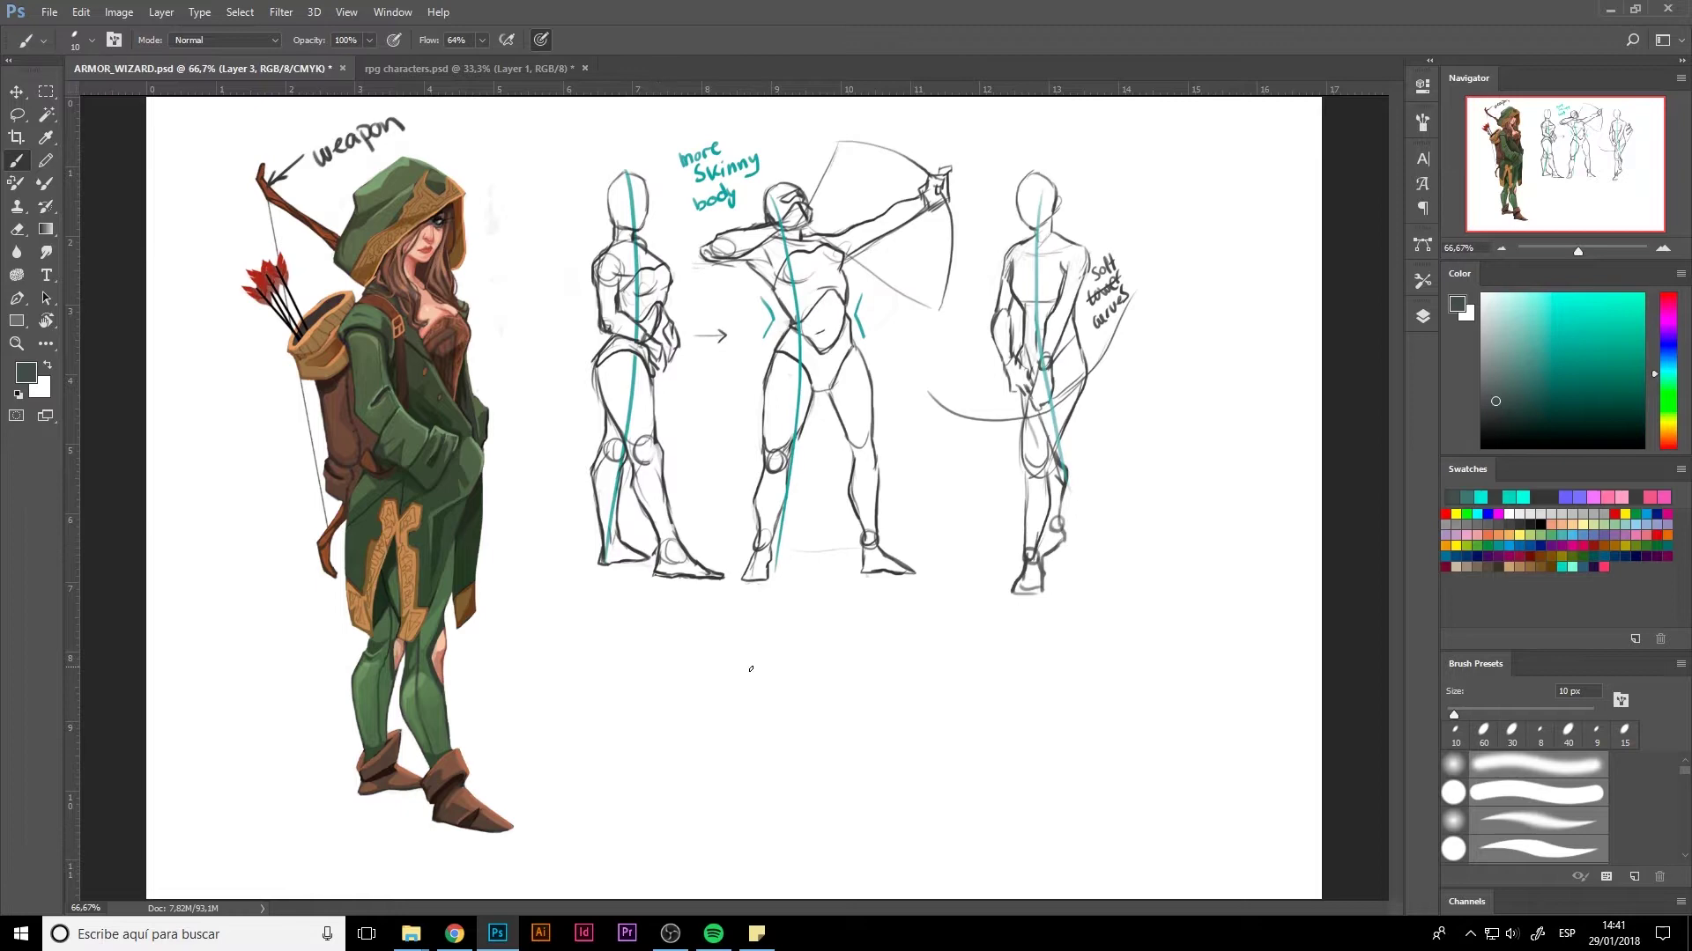
{"action": "mouse_move", "coordinate": [784, 663]}
{"action": "left_mouse_down"}
{"action": "mouse_move", "coordinate": [802, 657]}
{"action": "mouse_move", "coordinate": [775, 696]}
{"action": "mouse_move", "coordinate": [823, 710]}
{"action": "mouse_move", "coordinate": [713, 701]}
{"action": "mouse_move", "coordinate": [756, 668]}
{"action": "mouse_move", "coordinate": [762, 717]}
{"action": "mouse_move", "coordinate": [679, 692]}
{"action": "mouse_move", "coordinate": [609, 702]}
{"action": "mouse_move", "coordinate": [682, 719]}
{"action": "mouse_move", "coordinate": [592, 721]}
{"action": "mouse_move", "coordinate": [671, 723]}
{"action": "mouse_move", "coordinate": [653, 737]}
{"action": "mouse_move", "coordinate": [585, 729]}
{"action": "mouse_move", "coordinate": [730, 718]}
{"action": "mouse_move", "coordinate": [634, 698]}
{"action": "mouse_move", "coordinate": [520, 730]}
{"action": "mouse_move", "coordinate": [546, 738]}
{"action": "left_mouse_up"}
{"action": "key", "text": "e"}
{"action": "key", "text": "b"}
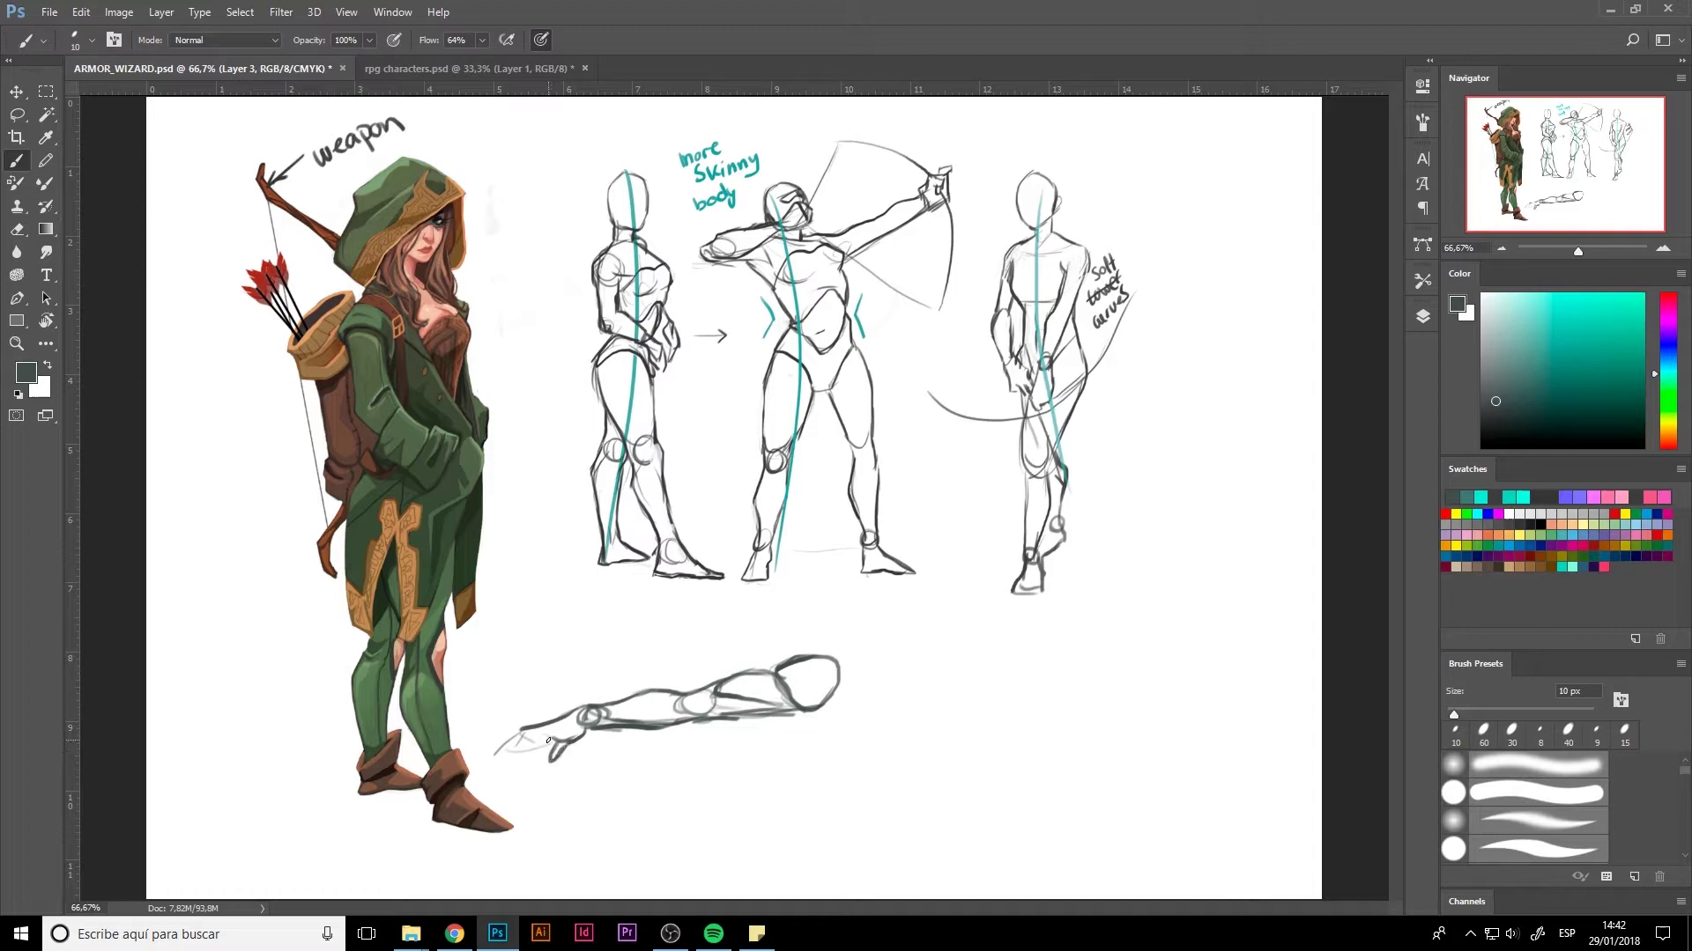
- Clean up the outstretched arm's lower contour, reducing the eraser to 9 px and redrawing the line beneath the elbow and upper arm
{"action": "key", "text": "e"}
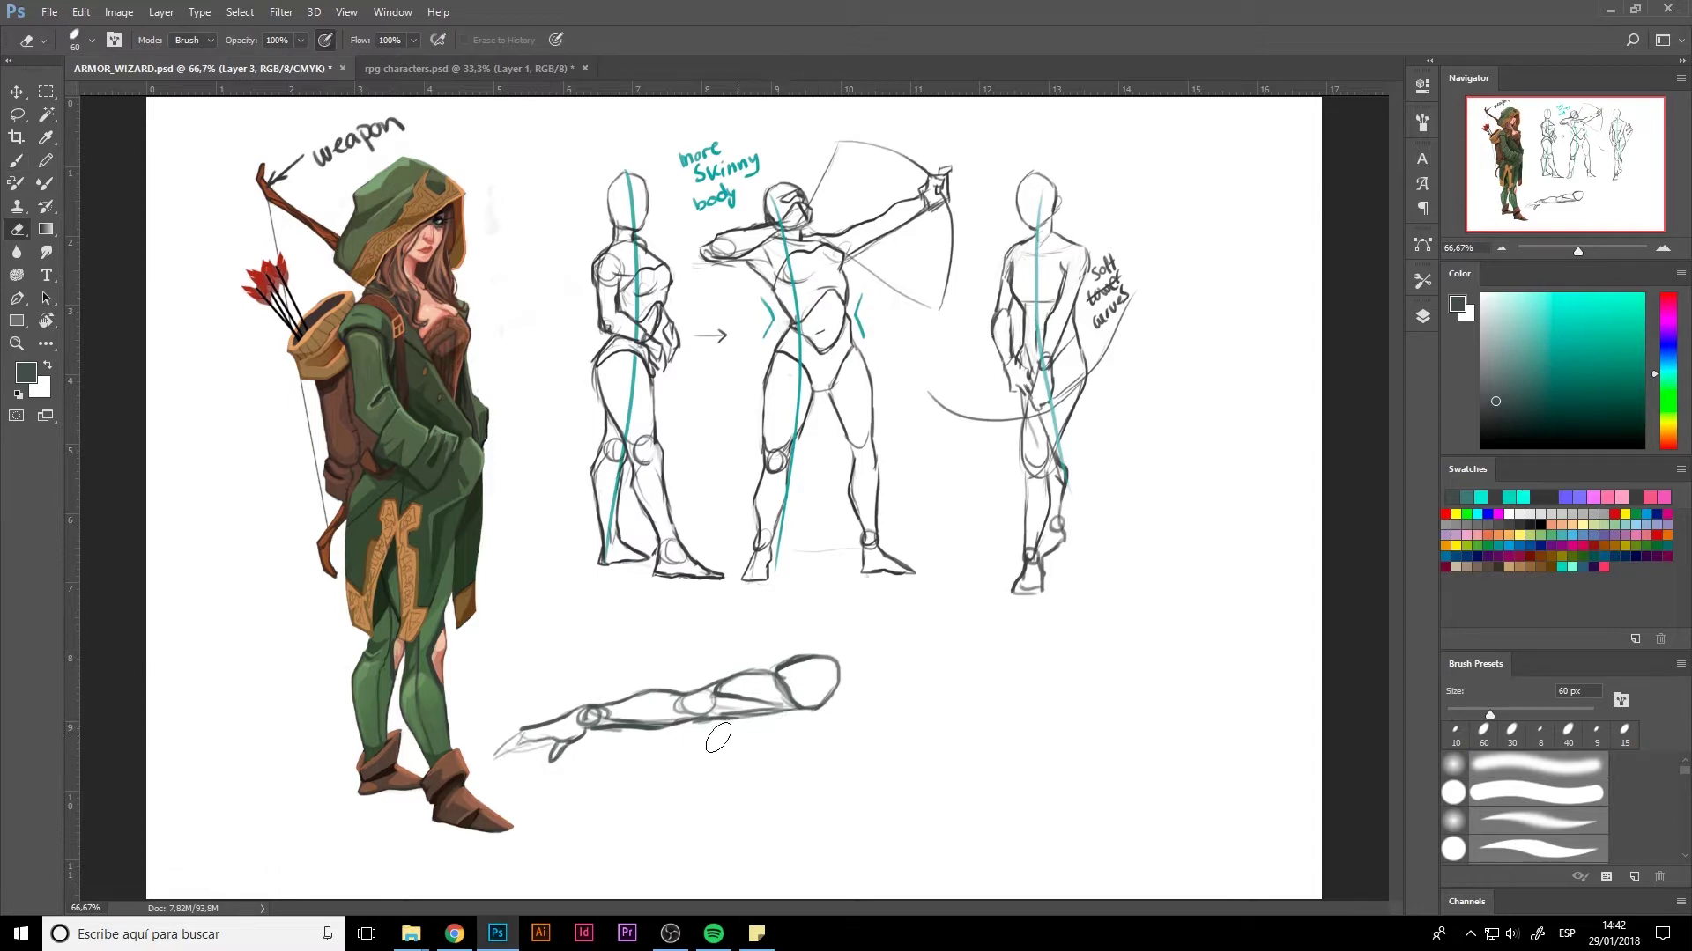
{"action": "key", "text": "bracketleft"}
{"action": "key", "text": "bracketleft"}
{"action": "key", "text": "bracketleft"}
{"action": "key", "text": "bracketleft"}
{"action": "key", "text": "b"}
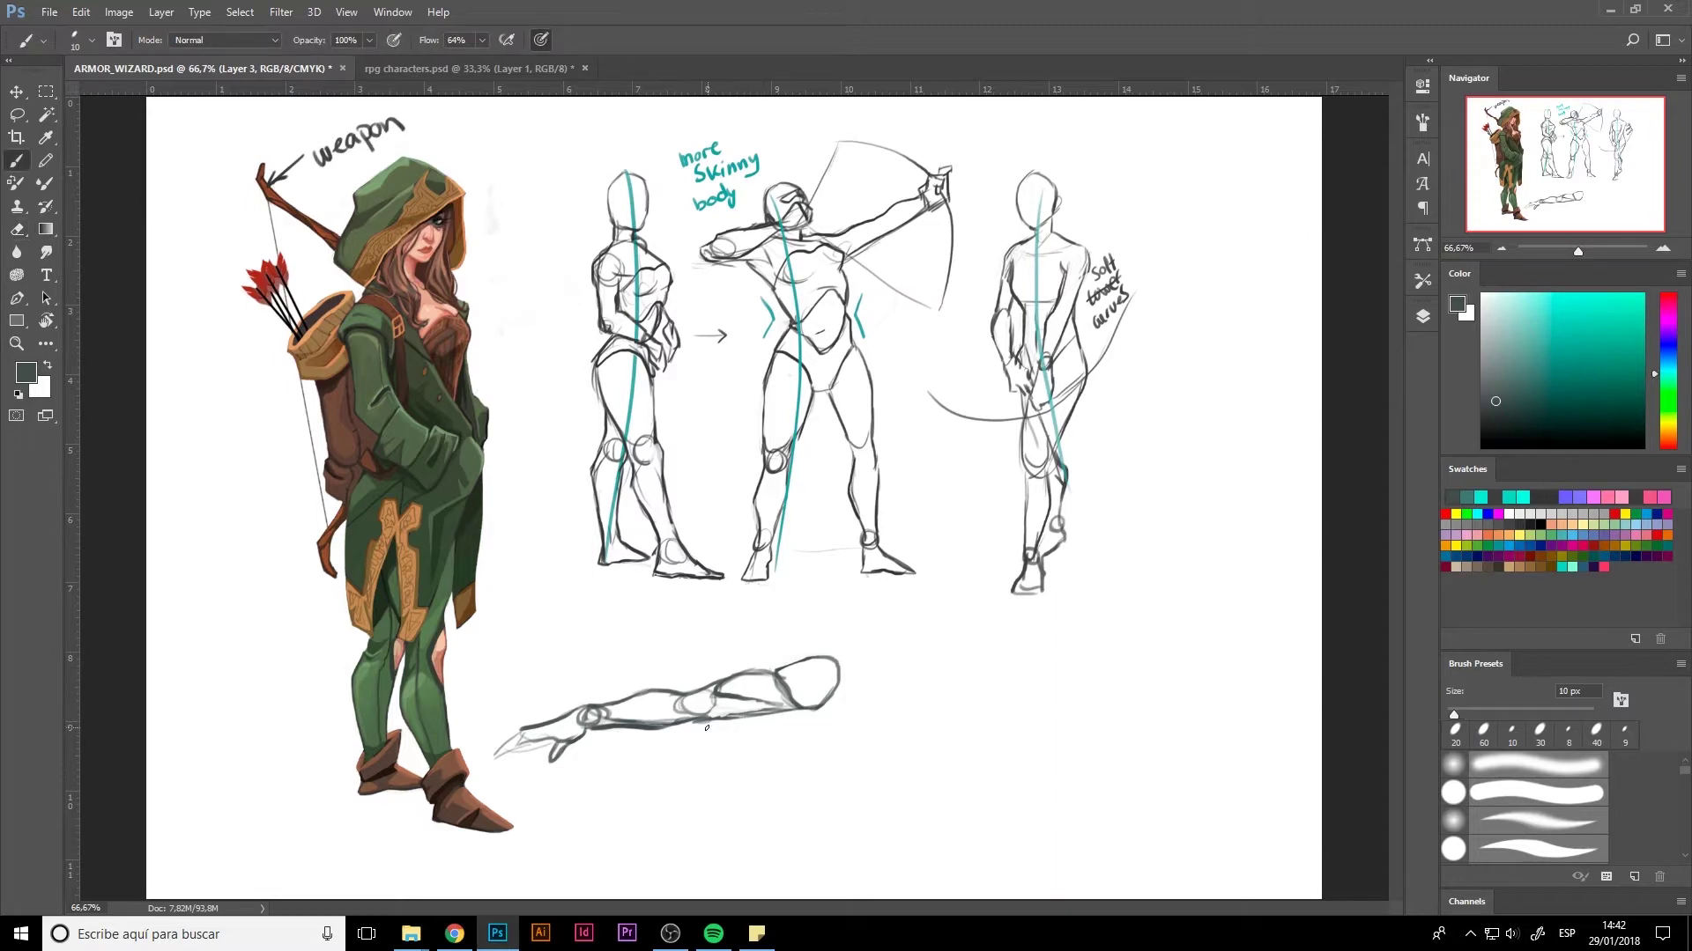
{"action": "left_click_drag", "start_coordinate": [694, 721], "coordinate": [788, 708]}
{"action": "key", "text": "e"}
{"action": "key", "text": "bracketleft"}
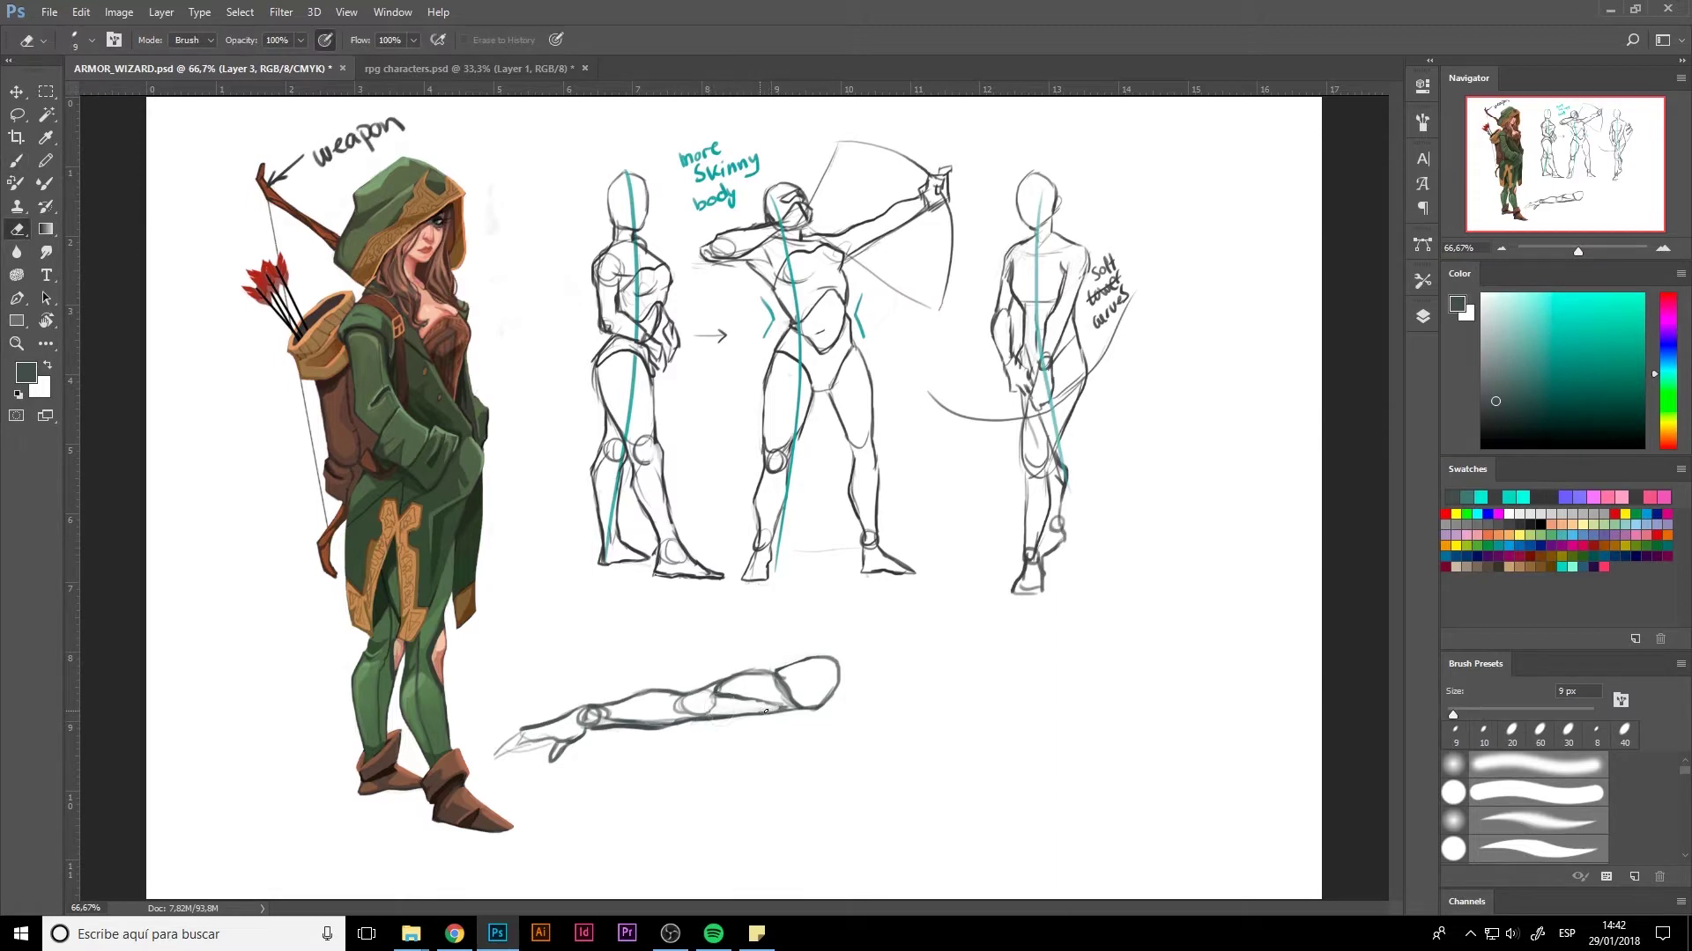
{"action": "key", "text": "b"}
{"action": "left_click_drag", "start_coordinate": [742, 716], "coordinate": [789, 710]}
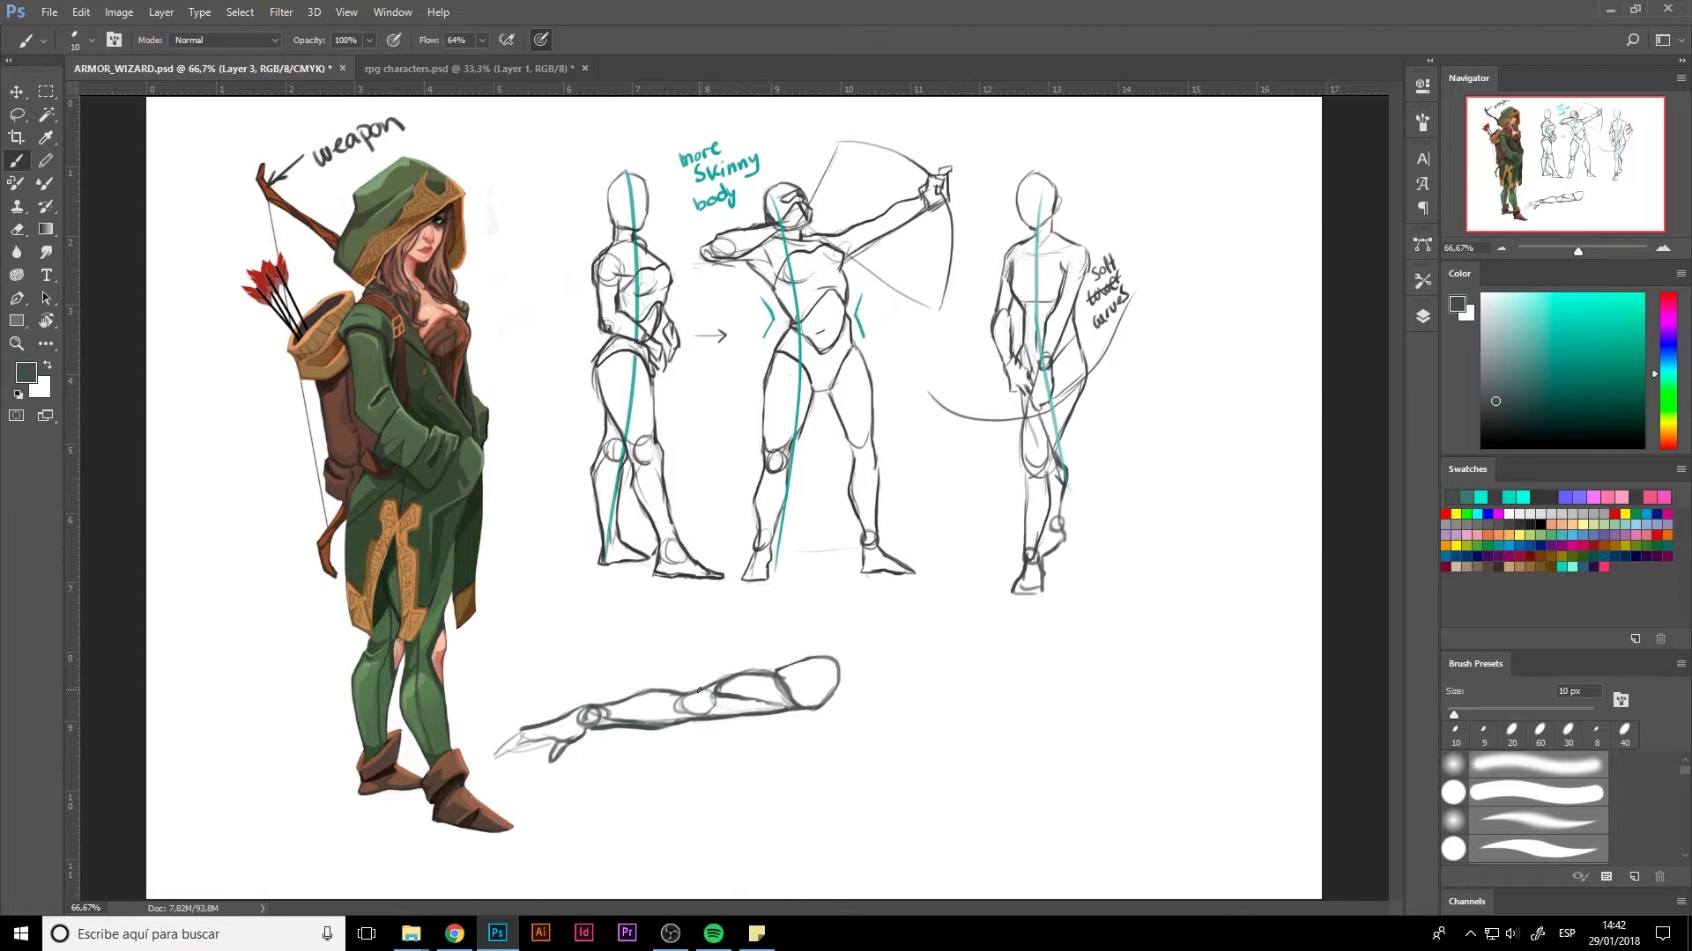
- Define the outstretched arm's hand and fingers, and shade its elbow and shoulder joints
{"action": "left_click_drag", "start_coordinate": [524, 728], "coordinate": [491, 756]}
{"action": "left_click_drag", "start_coordinate": [779, 676], "coordinate": [797, 695]}
{"action": "key", "text": "e"}
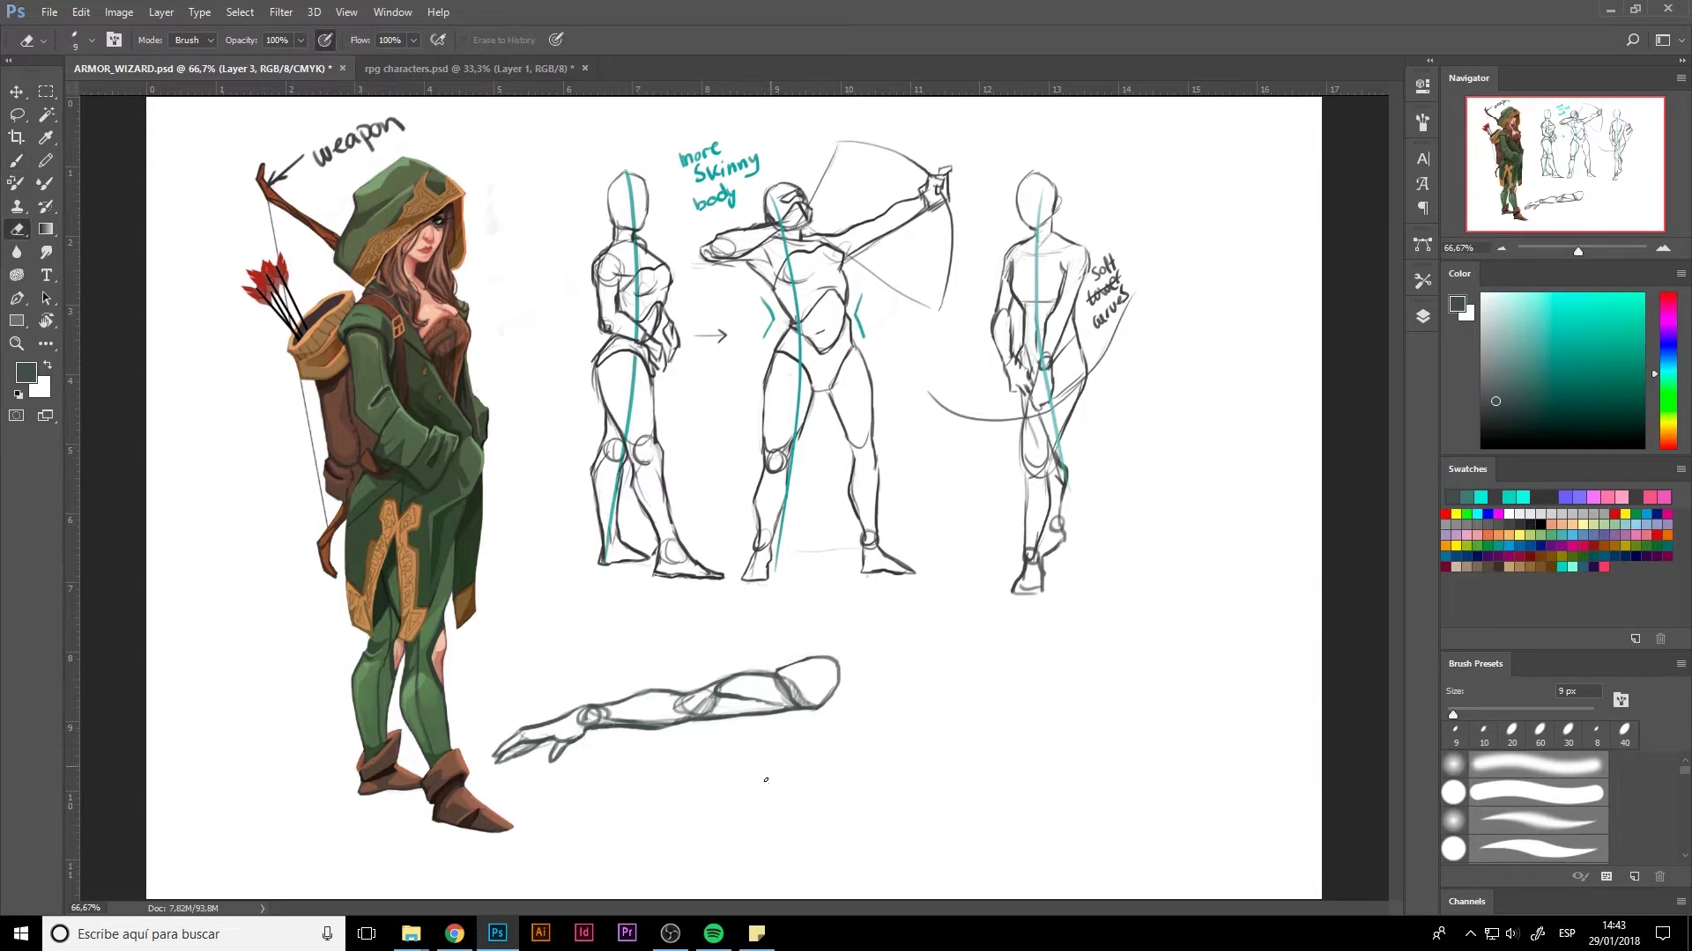
- Lasso the arm sketch, rotate it about 9.5° clockwise and move it up closer beneath the first two mannequins
{"action": "key", "text": "l"}
{"action": "mouse_move", "coordinate": [859, 729]}
{"action": "left_mouse_down"}
{"action": "mouse_move", "coordinate": [542, 791]}
{"action": "mouse_move", "coordinate": [490, 759]}
{"action": "mouse_move", "coordinate": [493, 731]}
{"action": "mouse_move", "coordinate": [874, 712]}
{"action": "mouse_move", "coordinate": [515, 769]}
{"action": "left_mouse_up"}
{"action": "key", "text": "ctrl+t"}
{"action": "left_click_drag", "start_coordinate": [888, 768], "coordinate": [874, 807]}
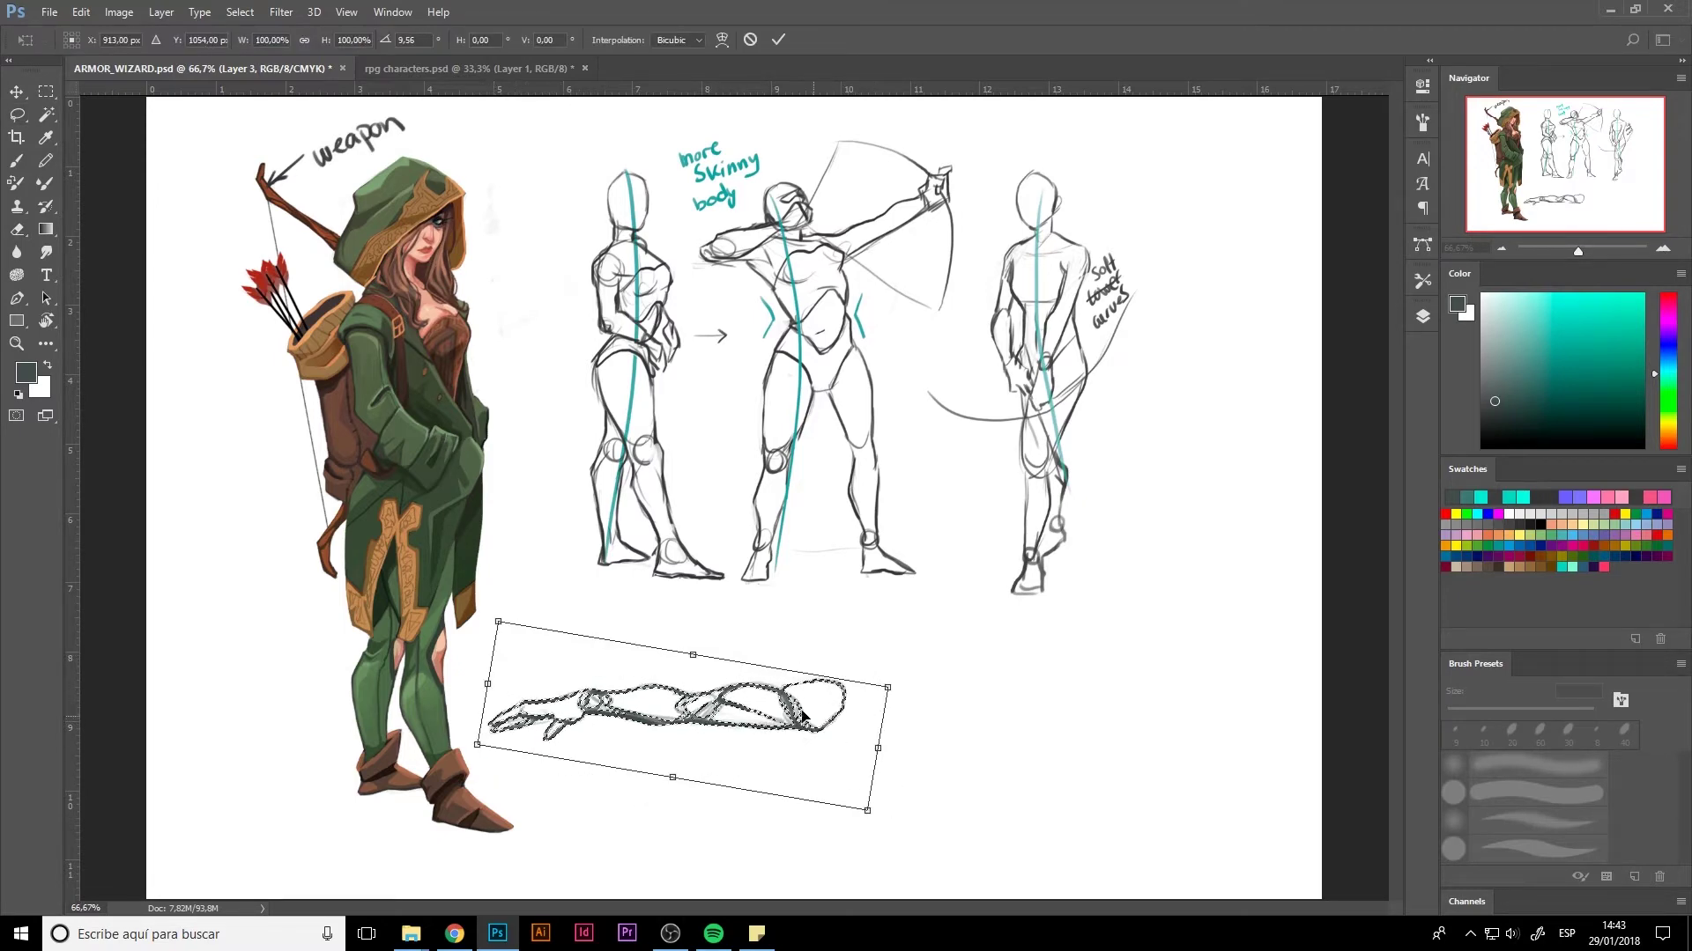
{"action": "left_click_drag", "start_coordinate": [802, 716], "coordinate": [853, 652]}
{"action": "left_click_drag", "start_coordinate": [937, 755], "coordinate": [946, 747]}
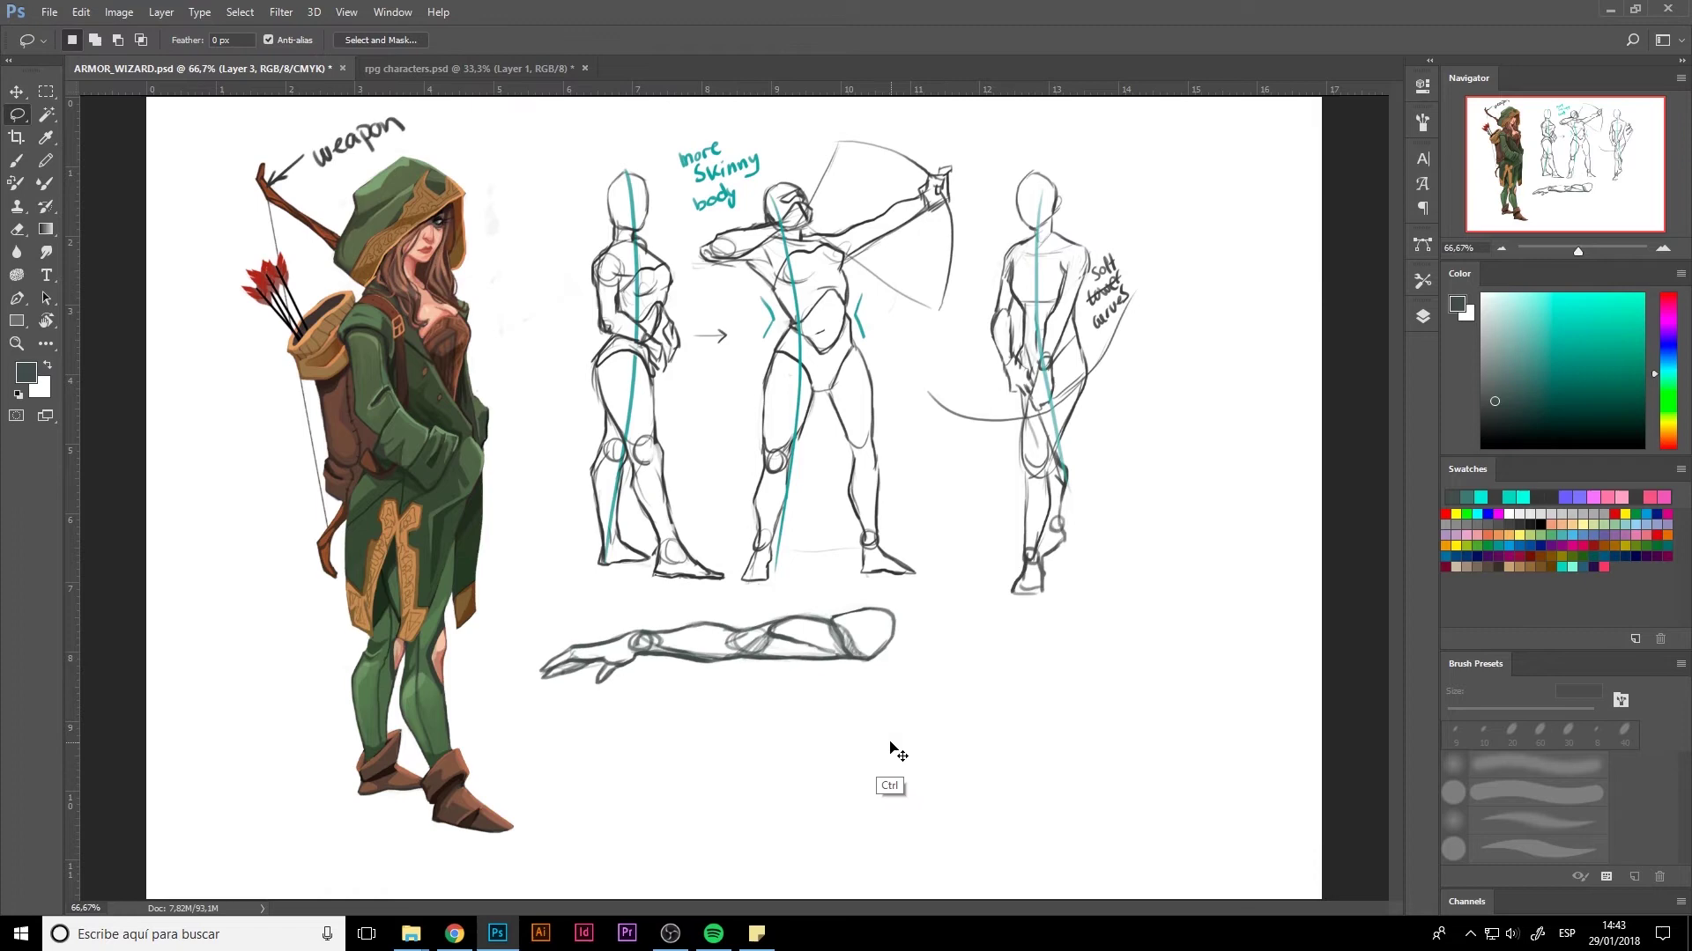
- Draw a small bent arrow under the arm sketch and handwrite the note "tonified arms"
{"action": "key", "text": "b"}
{"action": "left_click_drag", "start_coordinate": [674, 671], "coordinate": [692, 708]}
{"action": "mouse_move", "coordinate": [695, 700]}
{"action": "left_mouse_down"}
{"action": "mouse_move", "coordinate": [748, 706]}
{"action": "mouse_move", "coordinate": [775, 689]}
{"action": "mouse_move", "coordinate": [798, 734]}
{"action": "mouse_move", "coordinate": [814, 693]}
{"action": "mouse_move", "coordinate": [946, 688]}
{"action": "left_mouse_up"}
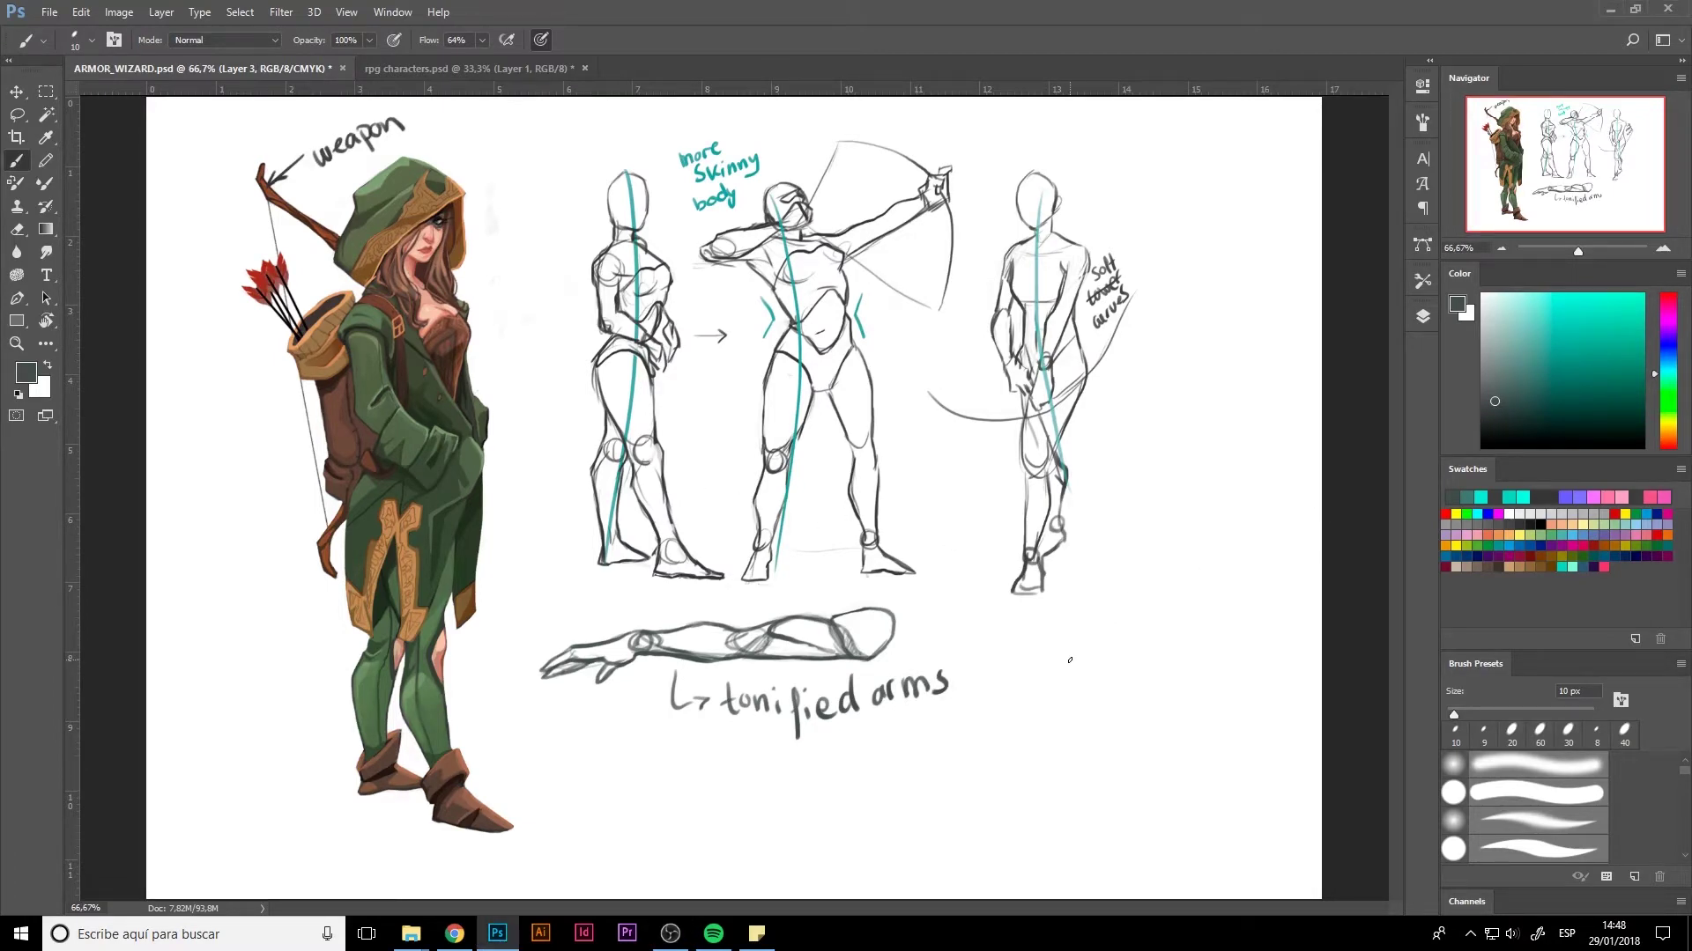
- Pick a darker grey and sketch a tiny, slim standing figure below the third mannequin
{"action": "left_click", "coordinate": [1482, 408]}
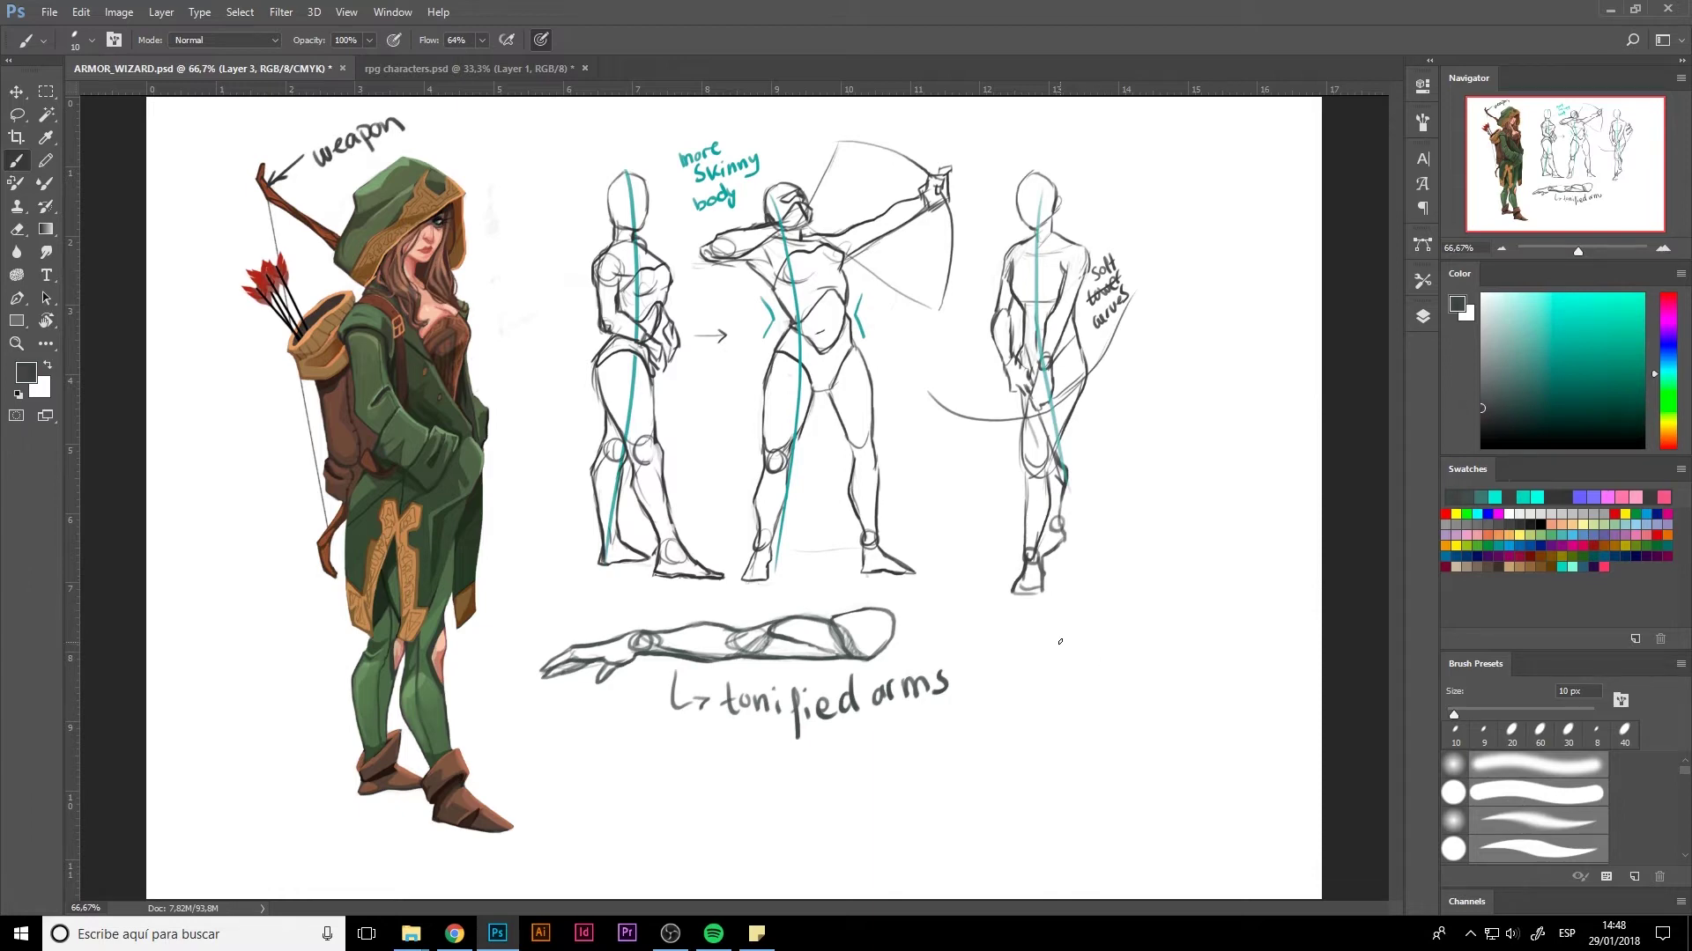
{"action": "mouse_move", "coordinate": [1054, 648]}
{"action": "left_mouse_down"}
{"action": "mouse_move", "coordinate": [1044, 698]}
{"action": "mouse_move", "coordinate": [1065, 667]}
{"action": "mouse_move", "coordinate": [1055, 650]}
{"action": "mouse_move", "coordinate": [1038, 724]}
{"action": "mouse_move", "coordinate": [1065, 727]}
{"action": "mouse_move", "coordinate": [1046, 759]}
{"action": "mouse_move", "coordinate": [1047, 829]}
{"action": "left_mouse_up"}
{"action": "left_click_drag", "start_coordinate": [1063, 722], "coordinate": [1071, 831]}
{"action": "mouse_move", "coordinate": [1041, 645]}
{"action": "left_mouse_down"}
{"action": "mouse_move", "coordinate": [1054, 612]}
{"action": "mouse_move", "coordinate": [1030, 724]}
{"action": "mouse_move", "coordinate": [1080, 721]}
{"action": "left_mouse_up"}
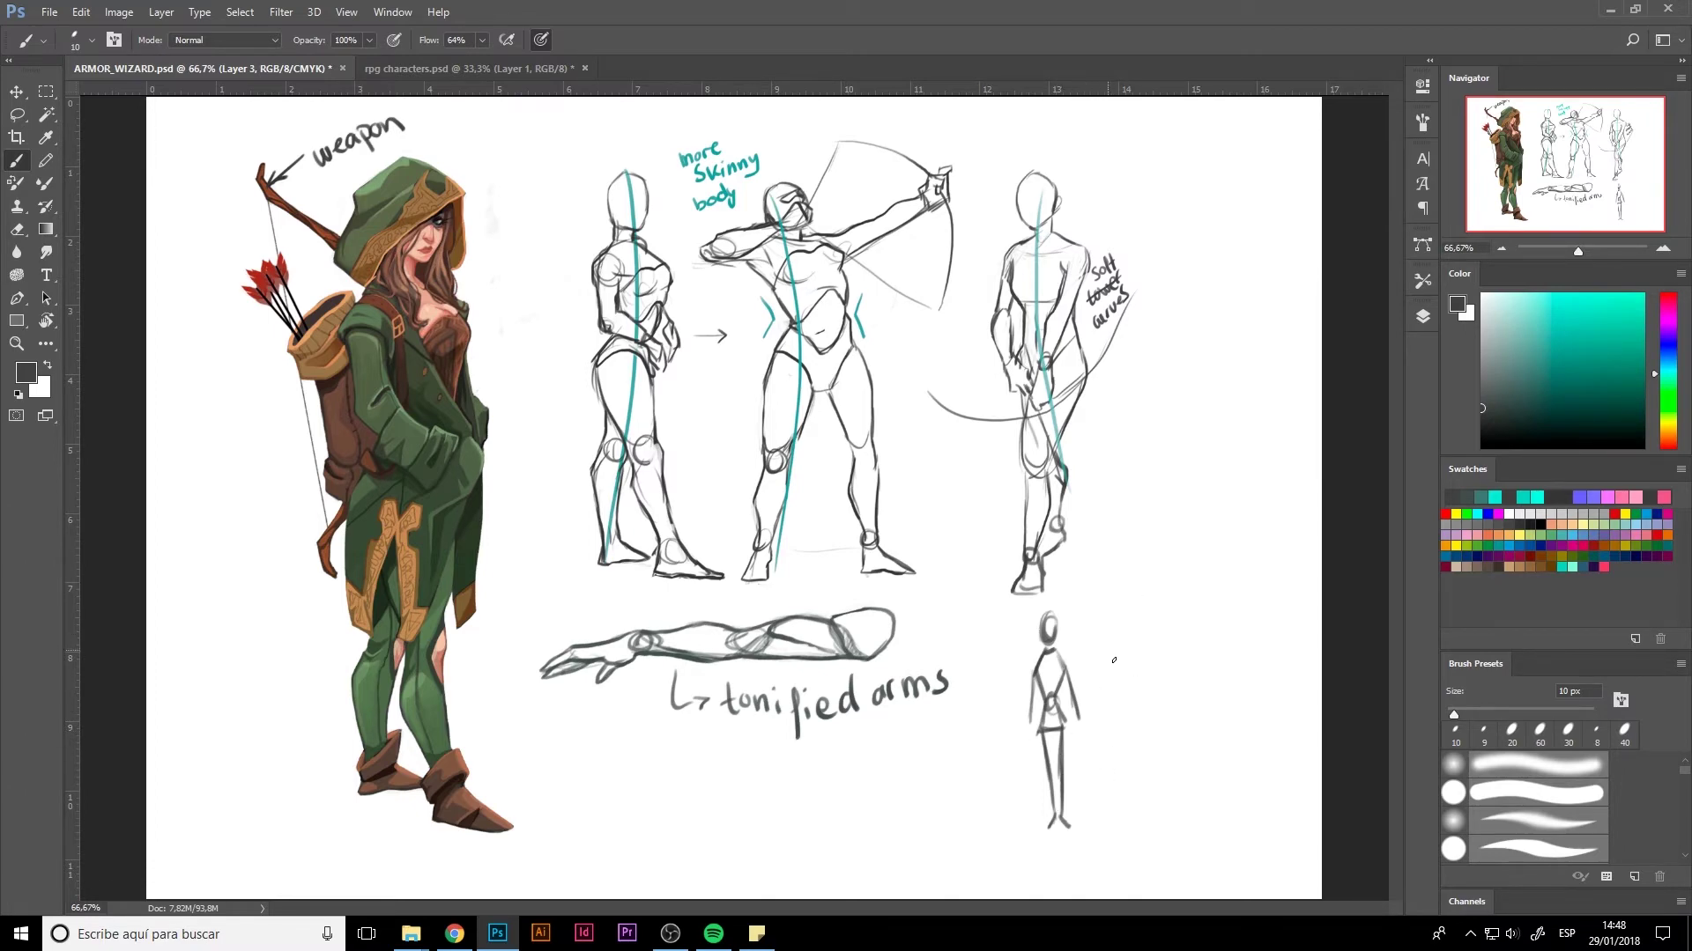
- Annotate the tiny figure with arrows to the handwritten notes "speed" and "light", and touch up its arms
{"action": "left_click_drag", "start_coordinate": [1080, 653], "coordinate": [1121, 652]}
{"action": "left_click_drag", "start_coordinate": [1114, 645], "coordinate": [1140, 658]}
{"action": "mouse_move", "coordinate": [1154, 645]}
{"action": "left_mouse_down"}
{"action": "mouse_move", "coordinate": [1156, 670]}
{"action": "mouse_move", "coordinate": [1198, 605]}
{"action": "left_mouse_up"}
{"action": "left_click_drag", "start_coordinate": [1041, 691], "coordinate": [1044, 664]}
{"action": "left_click_drag", "start_coordinate": [1061, 646], "coordinate": [1057, 689]}
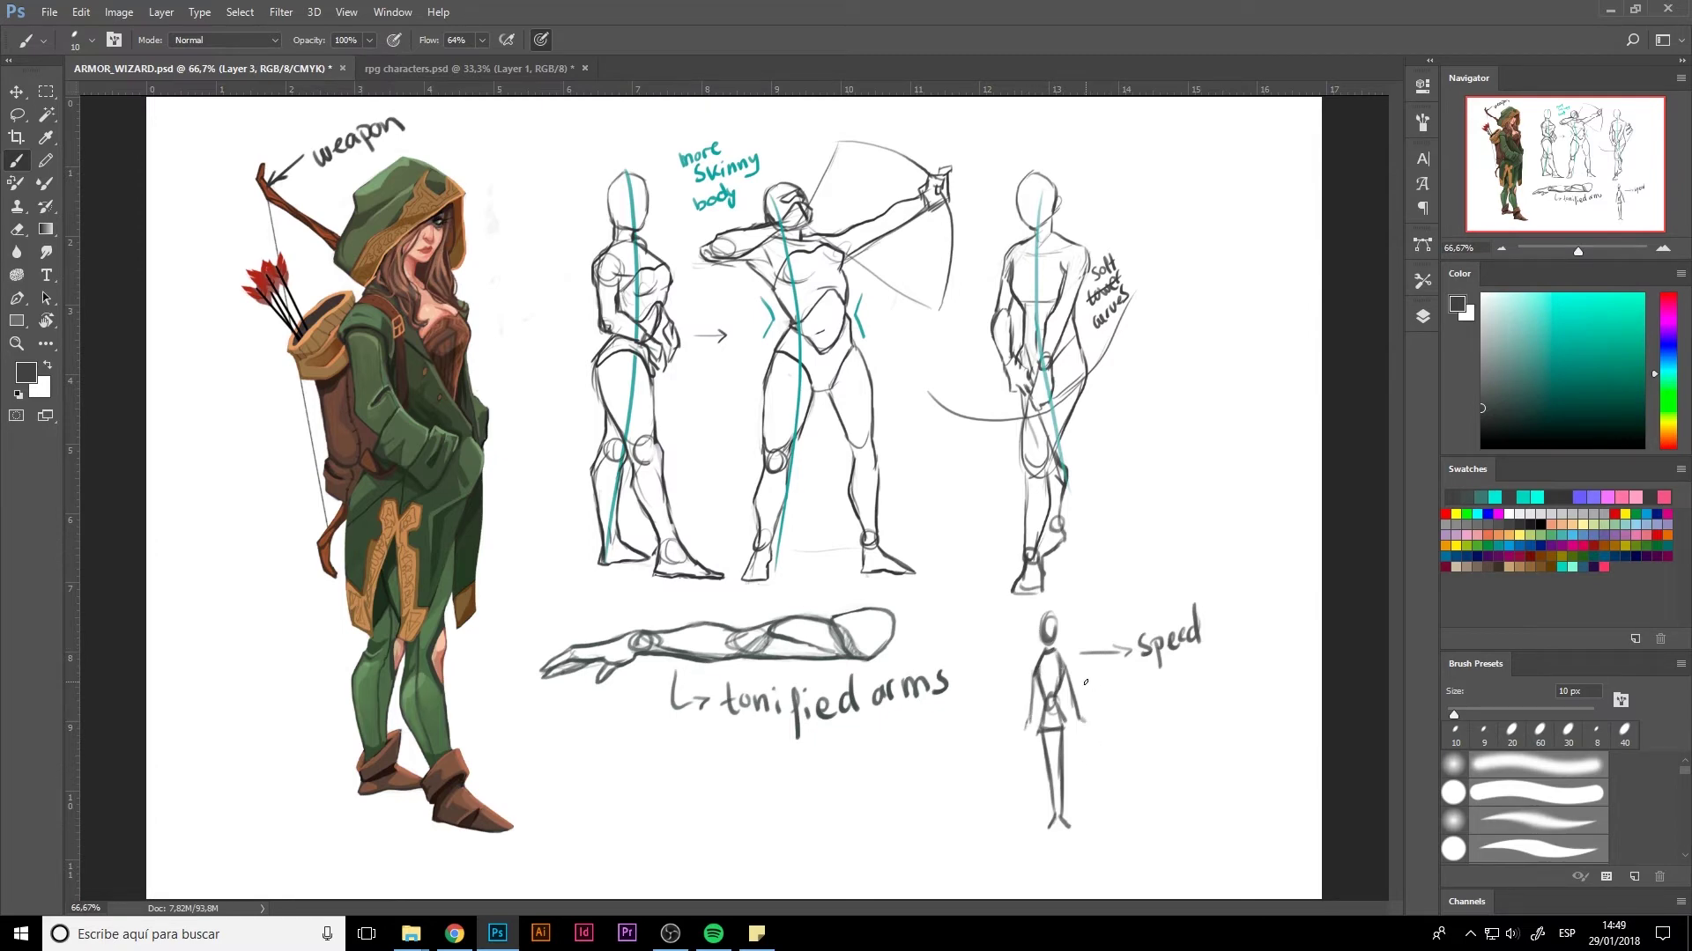
{"action": "left_click_drag", "start_coordinate": [1083, 681], "coordinate": [1119, 679]}
{"action": "left_click_drag", "start_coordinate": [1112, 671], "coordinate": [1140, 696]}
{"action": "mouse_move", "coordinate": [1155, 680]}
{"action": "left_mouse_down"}
{"action": "mouse_move", "coordinate": [1164, 704]}
{"action": "mouse_move", "coordinate": [1191, 687]}
{"action": "left_mouse_up"}
{"action": "left_click_drag", "start_coordinate": [1197, 662], "coordinate": [1201, 672]}
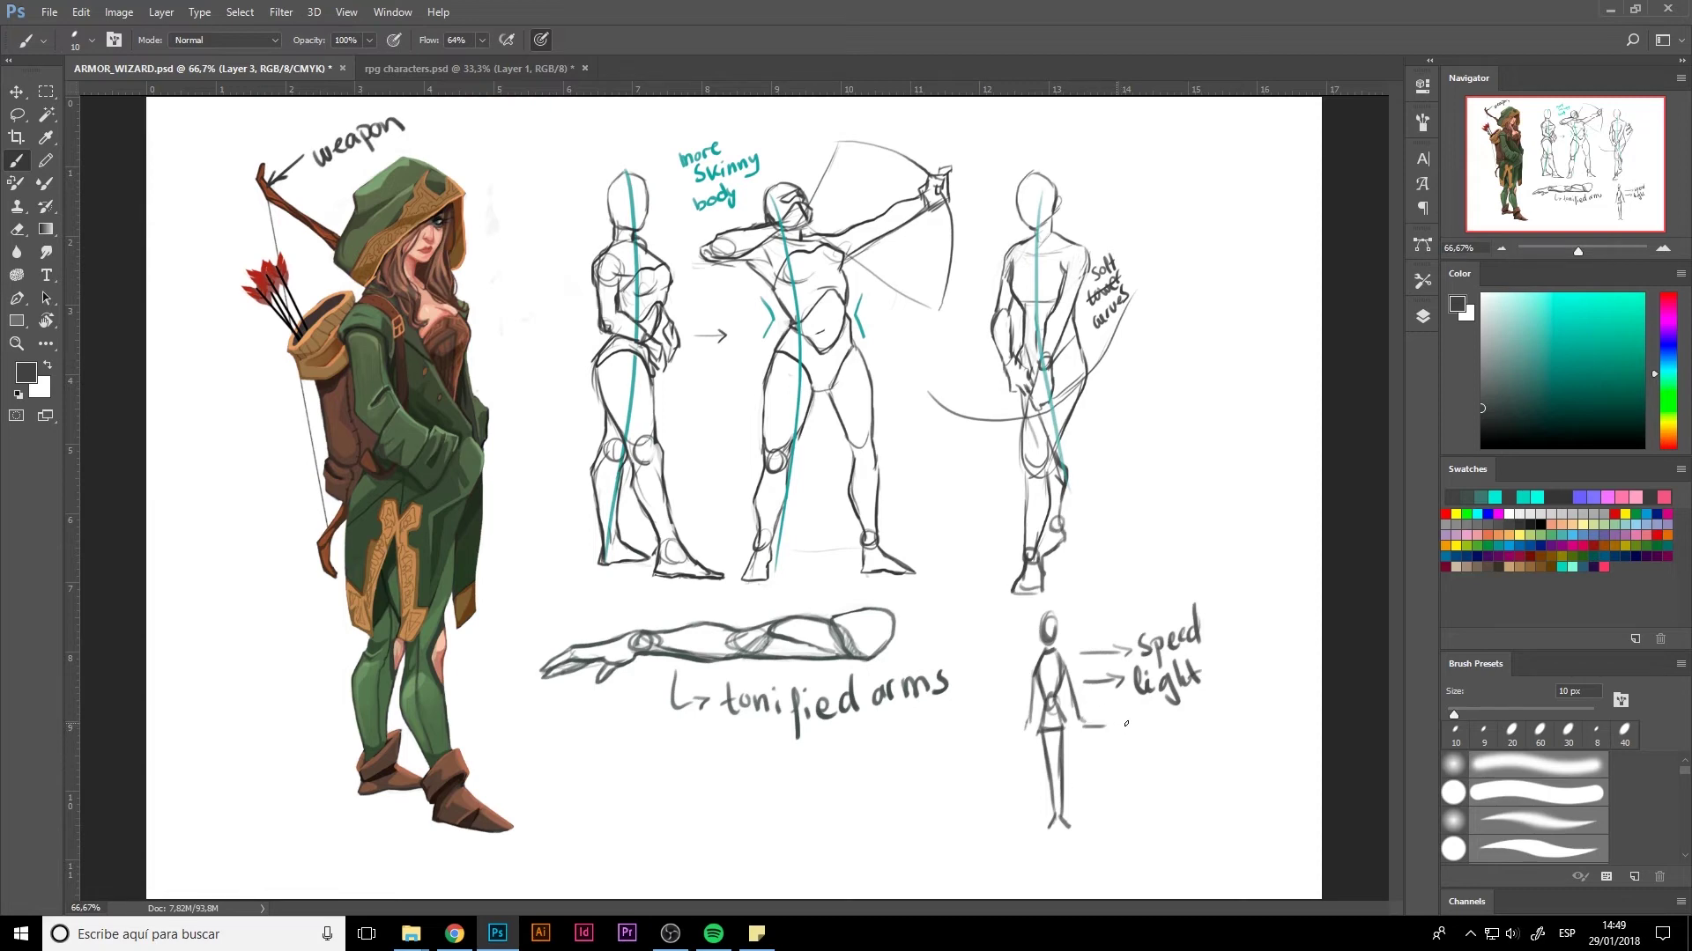
- Finish a third arrow beside the tiny figure and handwrite the note "flexibility"
{"action": "left_click_drag", "start_coordinate": [1107, 717], "coordinate": [1136, 756]}
{"action": "left_click_drag", "start_coordinate": [1144, 733], "coordinate": [1186, 732]}
{"action": "left_click_drag", "start_coordinate": [1191, 717], "coordinate": [1224, 728]}
{"action": "left_click_drag", "start_coordinate": [1232, 692], "coordinate": [1248, 719]}
{"action": "mouse_move", "coordinate": [1258, 690]}
{"action": "left_mouse_down"}
{"action": "mouse_move", "coordinate": [1260, 719]}
{"action": "mouse_move", "coordinate": [1274, 699]}
{"action": "left_mouse_up"}
{"action": "left_click_drag", "start_coordinate": [1264, 708], "coordinate": [1269, 745]}
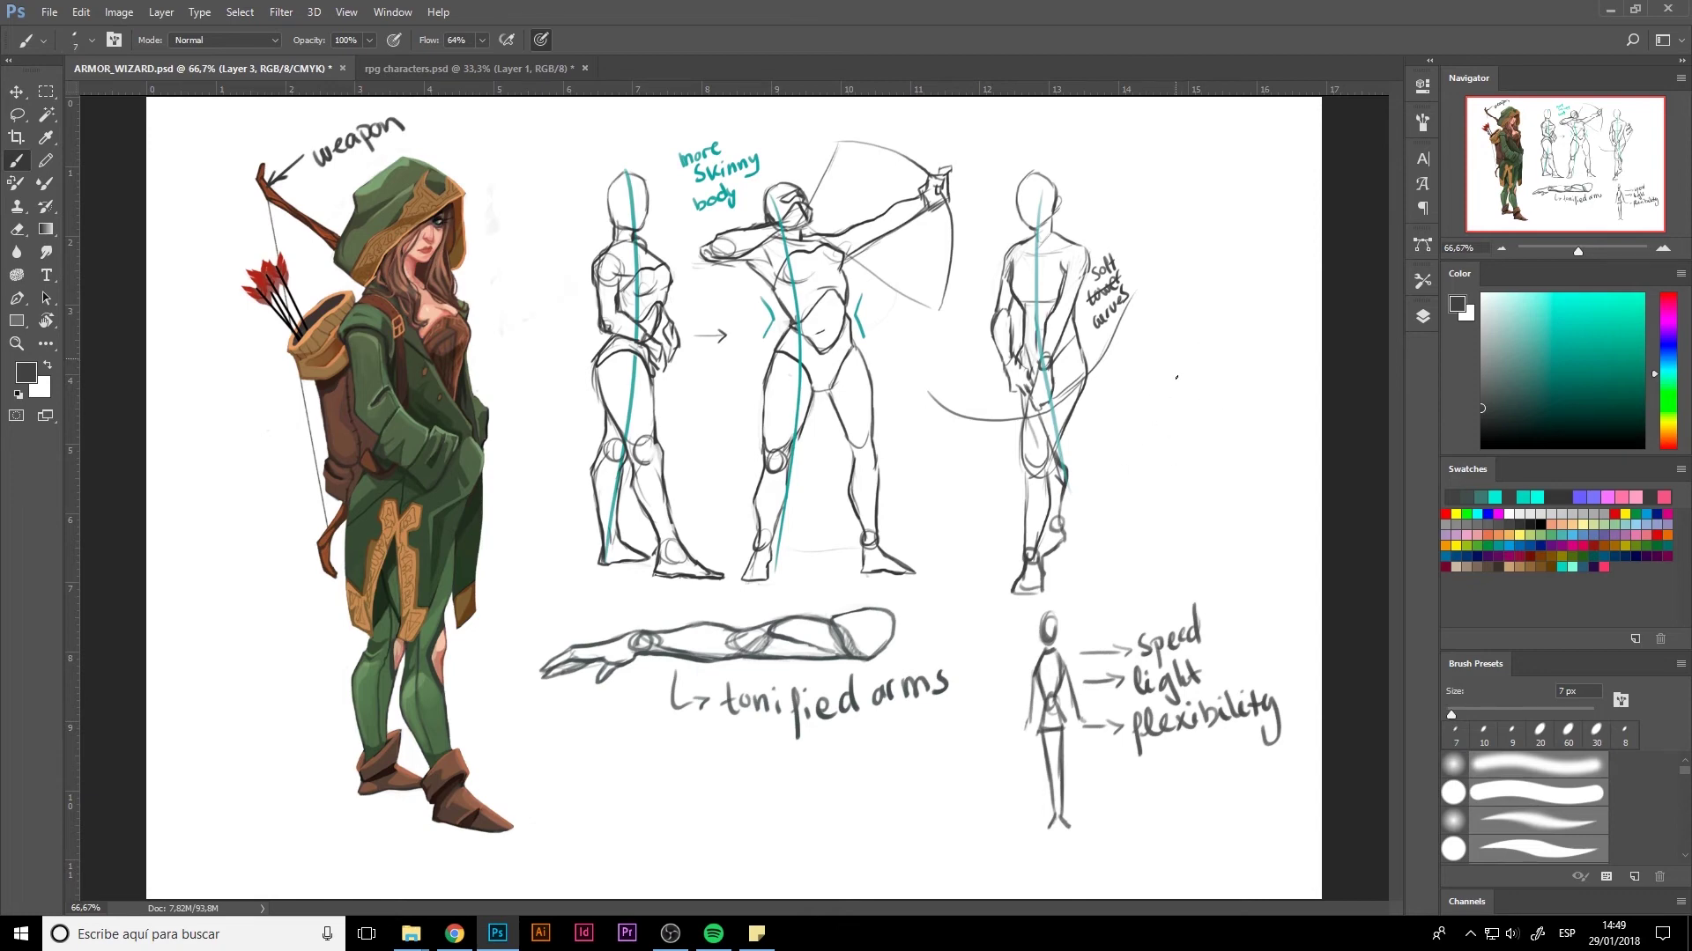
- Rough in a crouching archer beside the third mannequin, with its head, shoulders, torso, reaching arm and bow
{"action": "mouse_move", "coordinate": [1202, 341]}
{"action": "left_mouse_down"}
{"action": "mouse_move", "coordinate": [1216, 414]}
{"action": "mouse_move", "coordinate": [1140, 432]}
{"action": "mouse_move", "coordinate": [1161, 441]}
{"action": "left_mouse_up"}
{"action": "left_click_drag", "start_coordinate": [1140, 369], "coordinate": [1242, 518]}
{"action": "left_click_drag", "start_coordinate": [1171, 427], "coordinate": [1125, 469]}
{"action": "mouse_move", "coordinate": [1125, 469]}
{"action": "left_mouse_down"}
{"action": "mouse_move", "coordinate": [1157, 491]}
{"action": "mouse_move", "coordinate": [1131, 451]}
{"action": "left_mouse_up"}
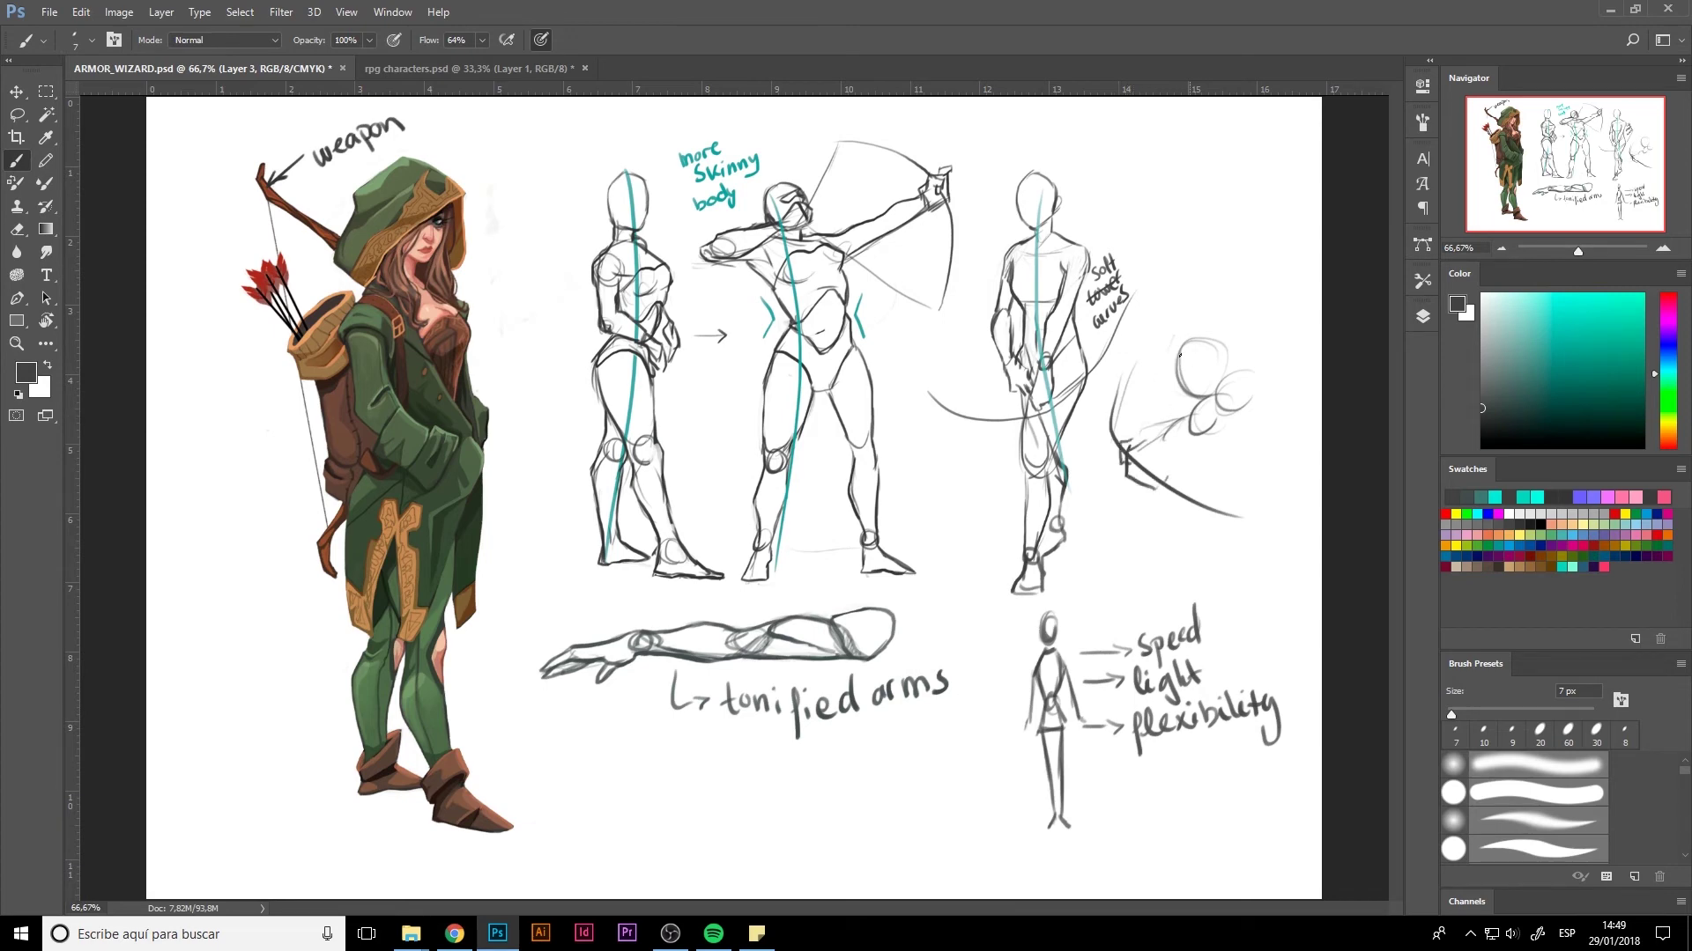
{"action": "mouse_move", "coordinate": [1179, 359]}
{"action": "left_mouse_down"}
{"action": "mouse_move", "coordinate": [1163, 399]}
{"action": "mouse_move", "coordinate": [1186, 413]}
{"action": "mouse_move", "coordinate": [1106, 388]}
{"action": "left_mouse_up"}
{"action": "left_click_drag", "start_coordinate": [1209, 426], "coordinate": [1247, 511]}
{"action": "left_click_drag", "start_coordinate": [1200, 370], "coordinate": [1173, 385]}
{"action": "left_click_drag", "start_coordinate": [1178, 356], "coordinate": [1220, 346]}
- Sketch the crouching archer's bent legs, foot and rounded back
{"action": "left_click_drag", "start_coordinate": [1205, 459], "coordinate": [1240, 520]}
{"action": "left_click_drag", "start_coordinate": [1234, 499], "coordinate": [1206, 535]}
{"action": "left_click_drag", "start_coordinate": [1288, 476], "coordinate": [1235, 540]}
{"action": "left_click_drag", "start_coordinate": [1286, 482], "coordinate": [1225, 579]}
{"action": "left_click_drag", "start_coordinate": [1267, 523], "coordinate": [1259, 582]}
{"action": "mouse_move", "coordinate": [1186, 487]}
{"action": "left_mouse_down"}
{"action": "mouse_move", "coordinate": [1172, 556]}
{"action": "mouse_move", "coordinate": [1228, 539]}
{"action": "mouse_move", "coordinate": [1204, 454]}
{"action": "mouse_move", "coordinate": [1271, 441]}
{"action": "mouse_move", "coordinate": [1295, 500]}
{"action": "left_mouse_up"}
{"action": "mouse_move", "coordinate": [1247, 446]}
{"action": "left_mouse_down"}
{"action": "mouse_move", "coordinate": [1223, 493]}
{"action": "mouse_move", "coordinate": [1180, 494]}
{"action": "left_mouse_up"}
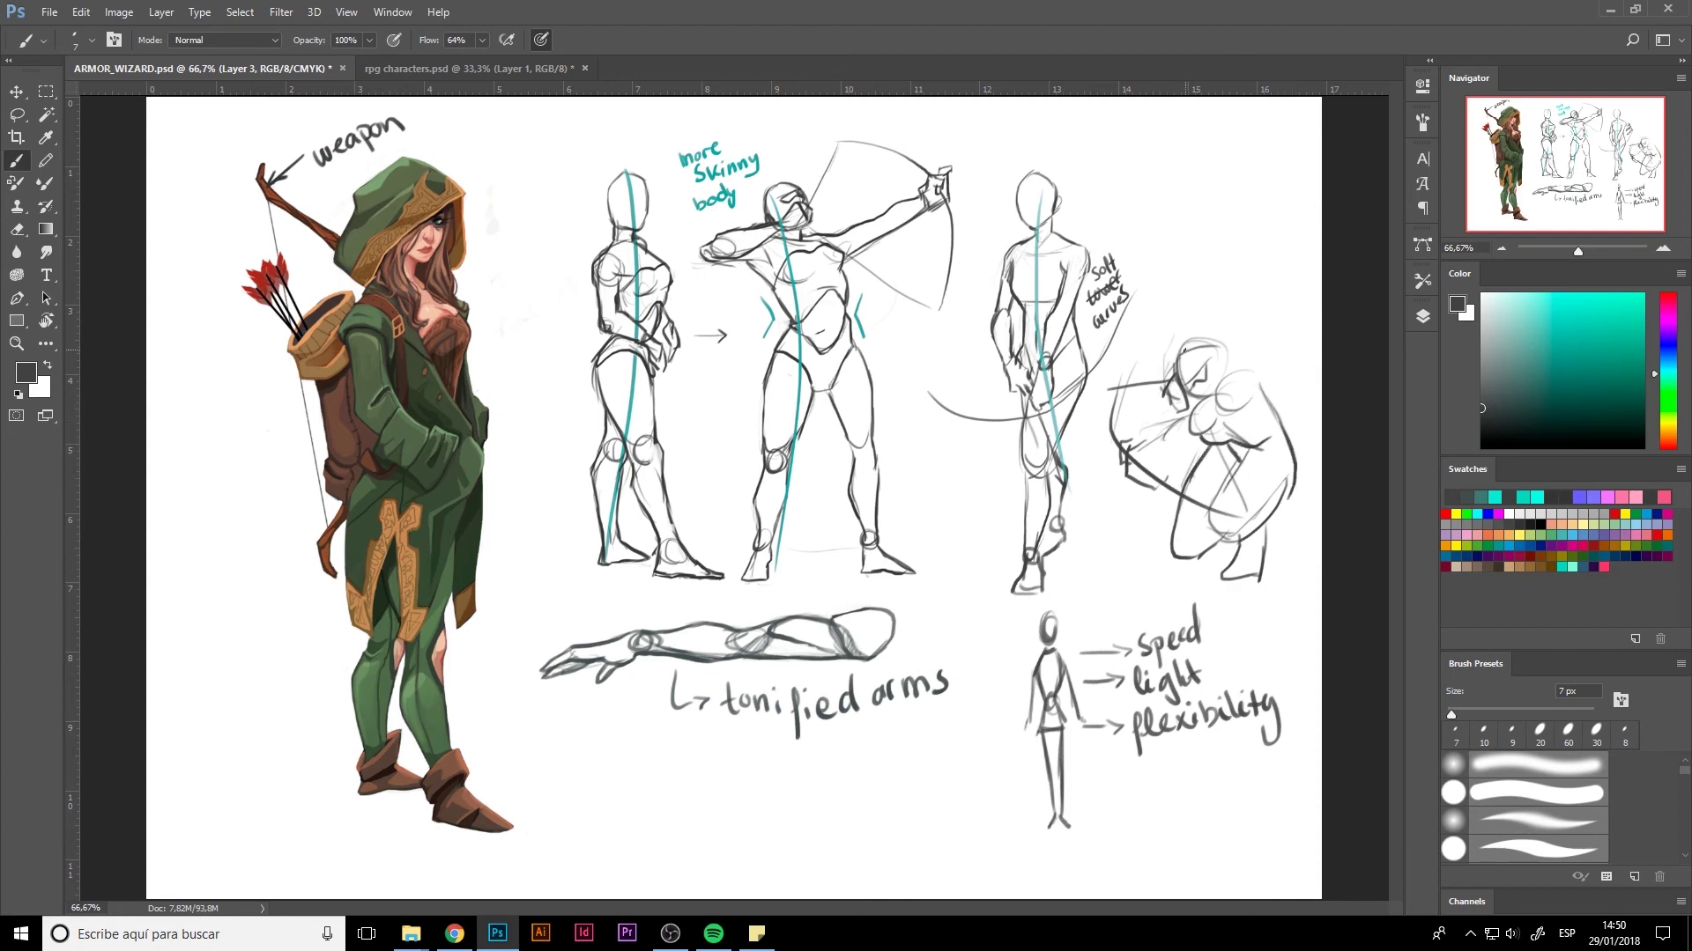
- Refine the crouching archer's head, face and hair, and define the shoulder and the arm holding the bow
{"action": "mouse_move", "coordinate": [1184, 349]}
{"action": "left_mouse_down"}
{"action": "mouse_move", "coordinate": [1238, 354]}
{"action": "mouse_move", "coordinate": [1214, 396]}
{"action": "left_mouse_up"}
{"action": "mouse_move", "coordinate": [1264, 374]}
{"action": "left_mouse_down"}
{"action": "mouse_move", "coordinate": [1186, 430]}
{"action": "mouse_move", "coordinate": [1232, 432]}
{"action": "left_mouse_up"}
{"action": "left_click_drag", "start_coordinate": [1266, 379], "coordinate": [1156, 447]}
{"action": "mouse_move", "coordinate": [1171, 438]}
{"action": "left_mouse_down"}
{"action": "mouse_move", "coordinate": [1144, 461]}
{"action": "mouse_move", "coordinate": [1163, 458]}
{"action": "left_mouse_up"}
{"action": "mouse_move", "coordinate": [1164, 453]}
{"action": "left_mouse_down"}
{"action": "mouse_move", "coordinate": [1156, 478]}
{"action": "mouse_move", "coordinate": [1129, 456]}
{"action": "left_mouse_up"}
{"action": "left_click_drag", "start_coordinate": [1176, 373], "coordinate": [1191, 348]}
{"action": "mouse_move", "coordinate": [1191, 343]}
{"action": "left_mouse_down"}
{"action": "mouse_move", "coordinate": [1220, 353]}
{"action": "mouse_move", "coordinate": [1167, 374]}
{"action": "left_mouse_up"}
- Draw a downward arrow beneath the crouching archer's bow and touch up the figure's arm lines
{"action": "left_click_drag", "start_coordinate": [1134, 522], "coordinate": [1135, 562]}
{"action": "left_click_drag", "start_coordinate": [1142, 547], "coordinate": [1136, 561]}
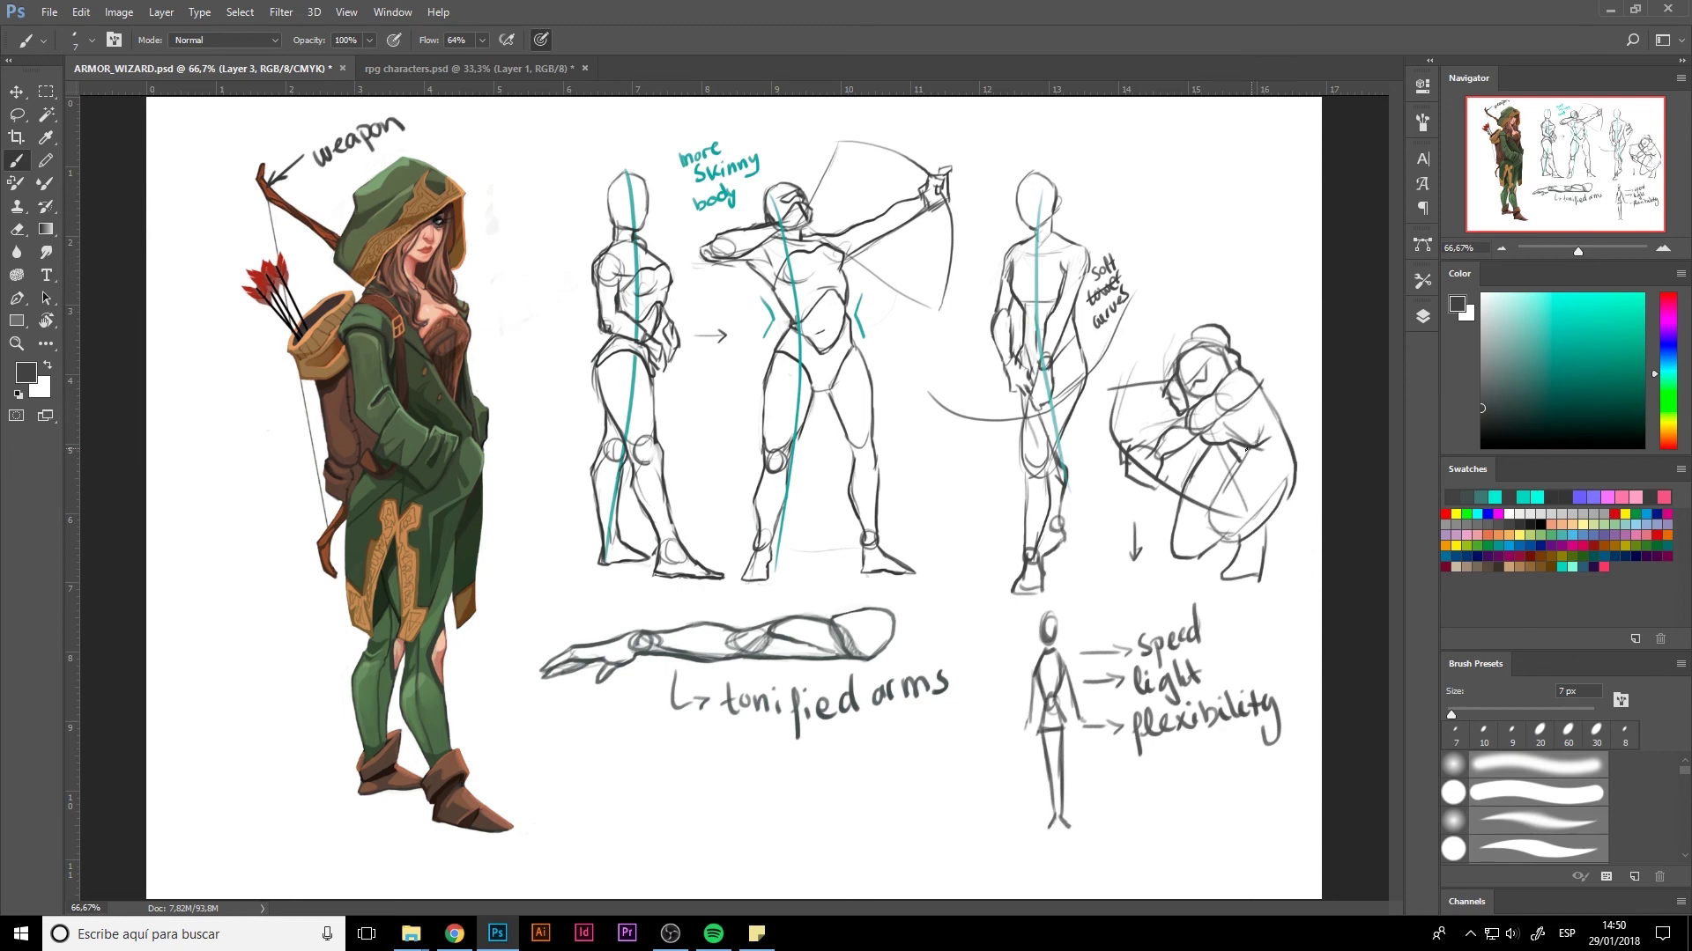
{"action": "left_click_drag", "start_coordinate": [1258, 429], "coordinate": [1226, 407]}
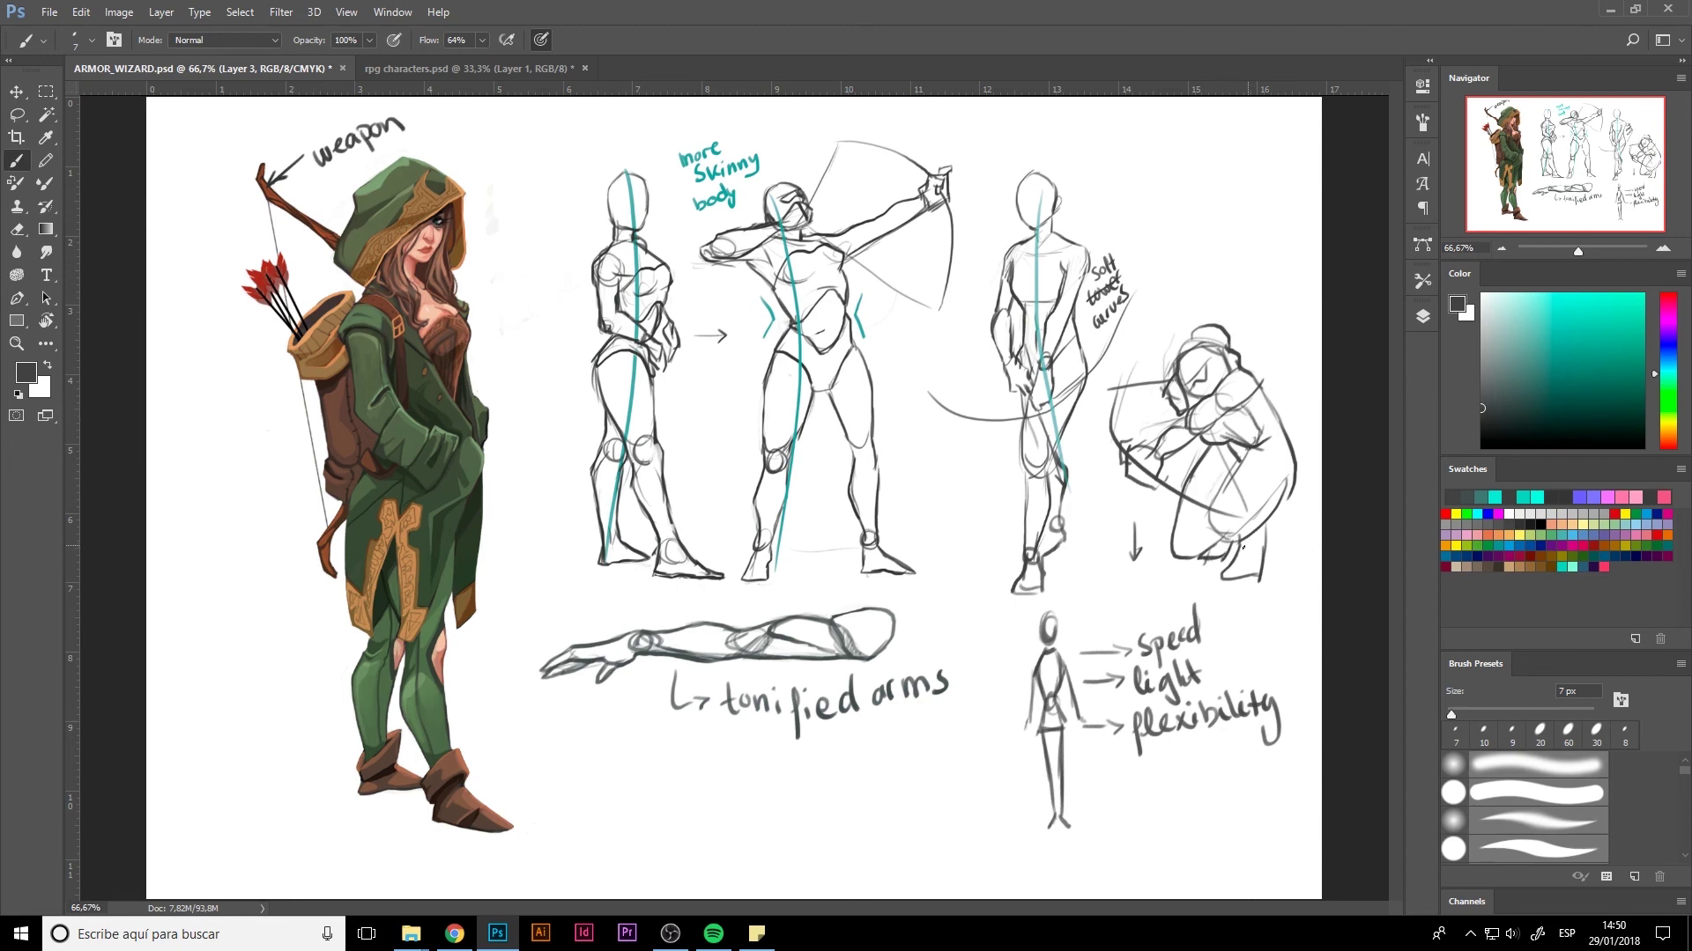